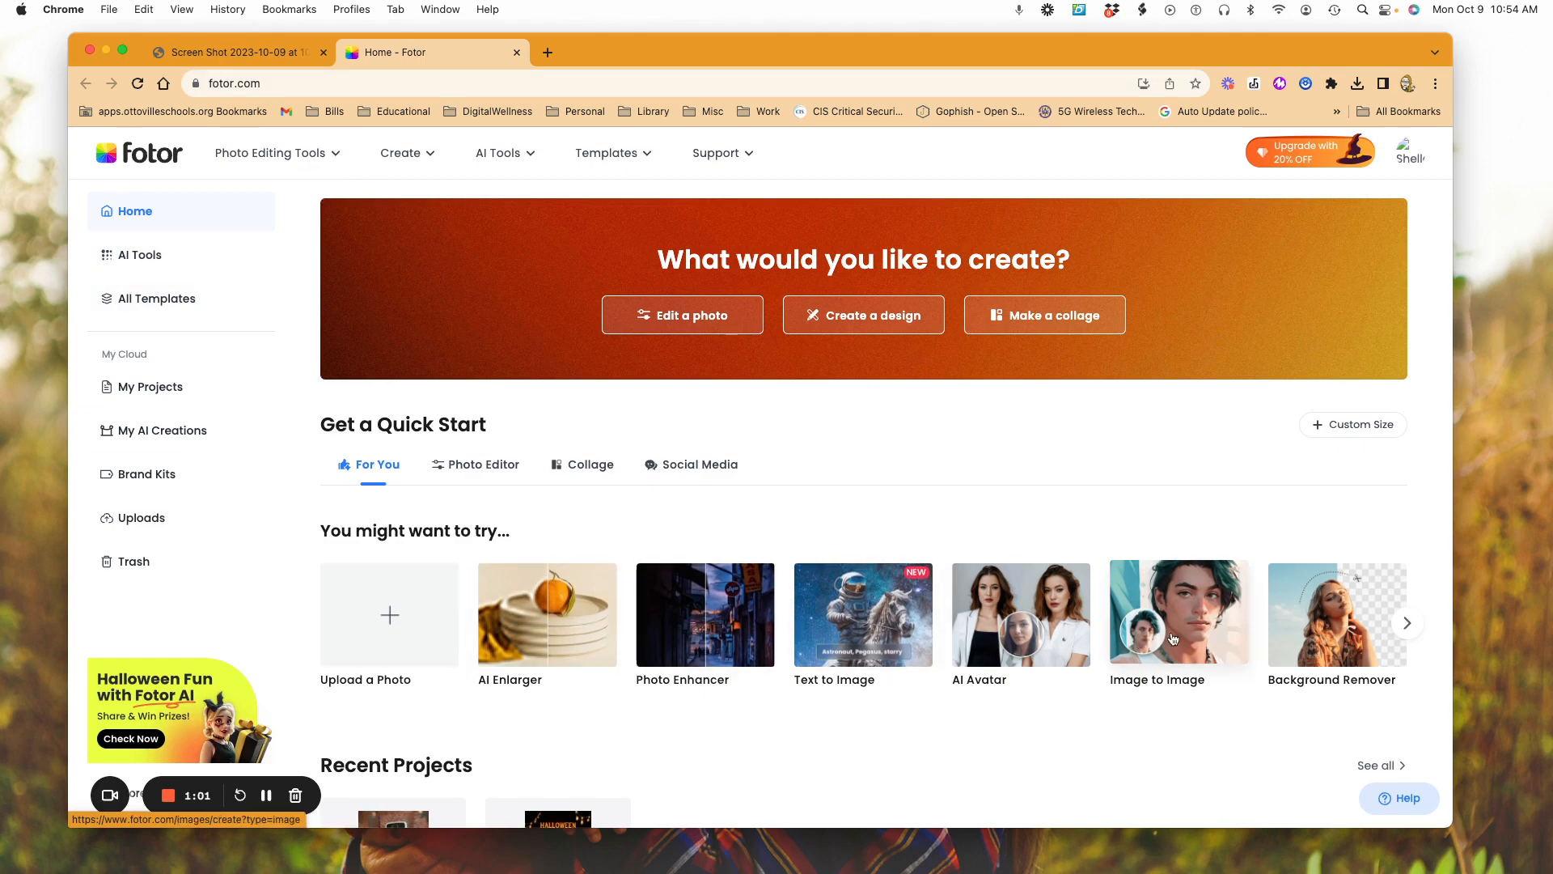
Step: Browse the suggested tools under "You might want to try..." on the home page
click(1407, 623)
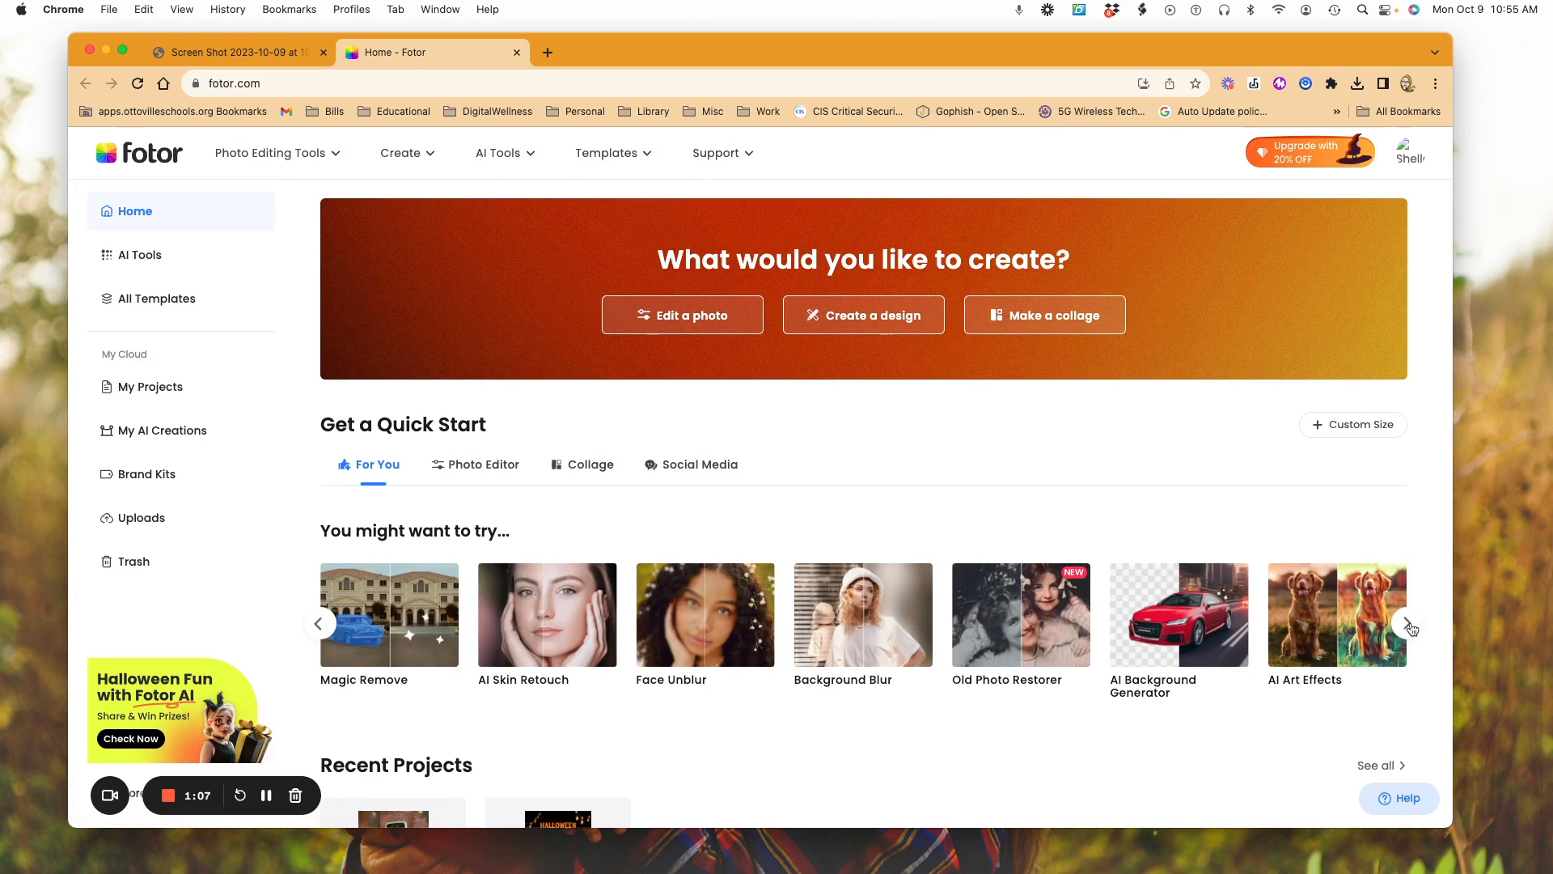
click(1409, 624)
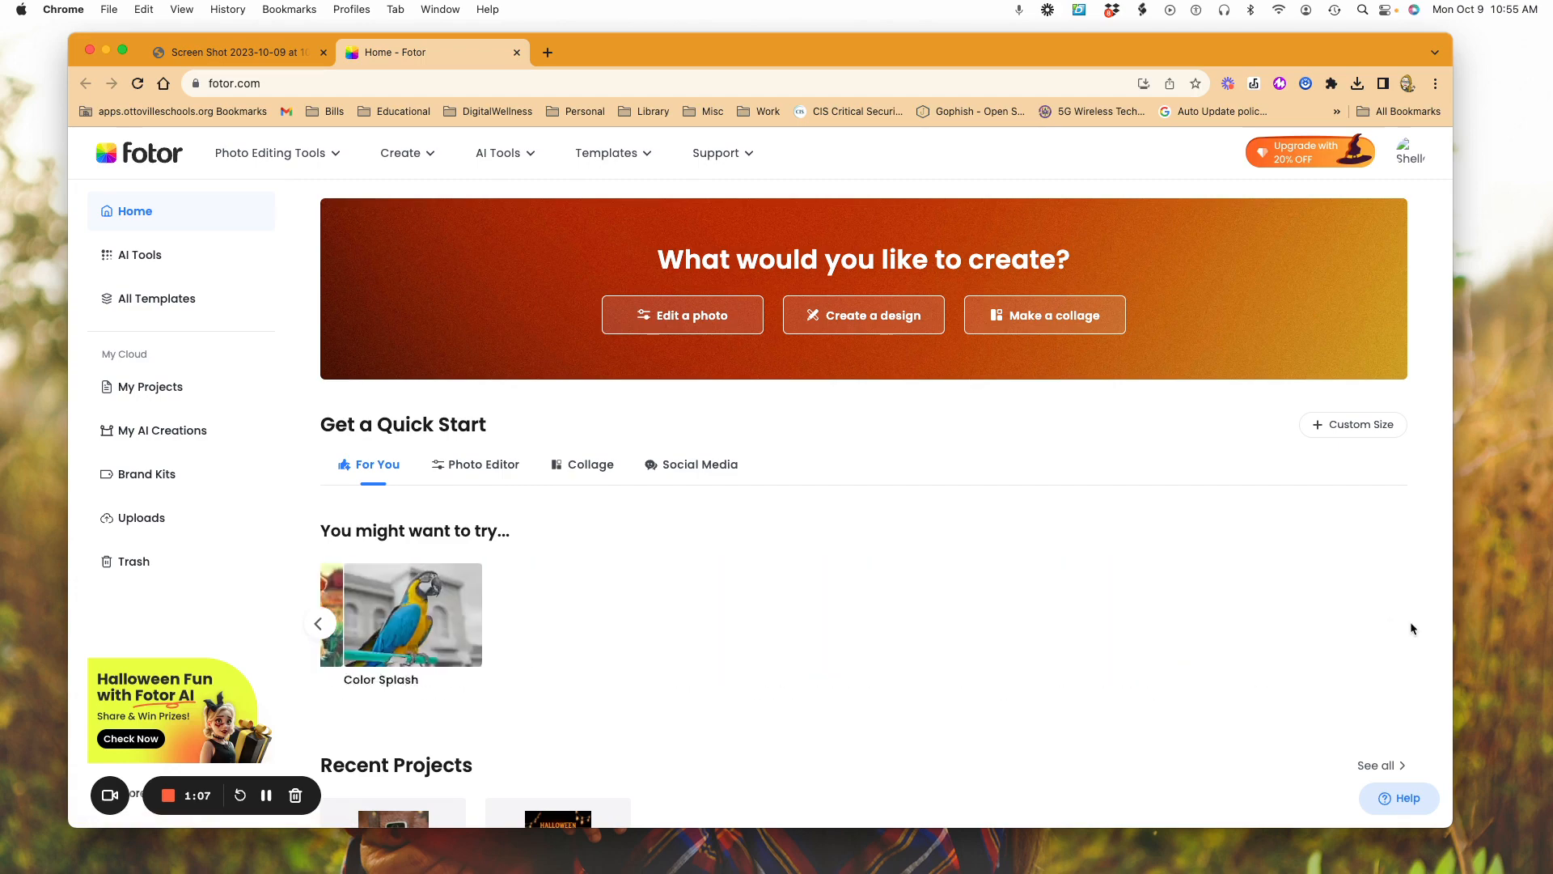
click(320, 623)
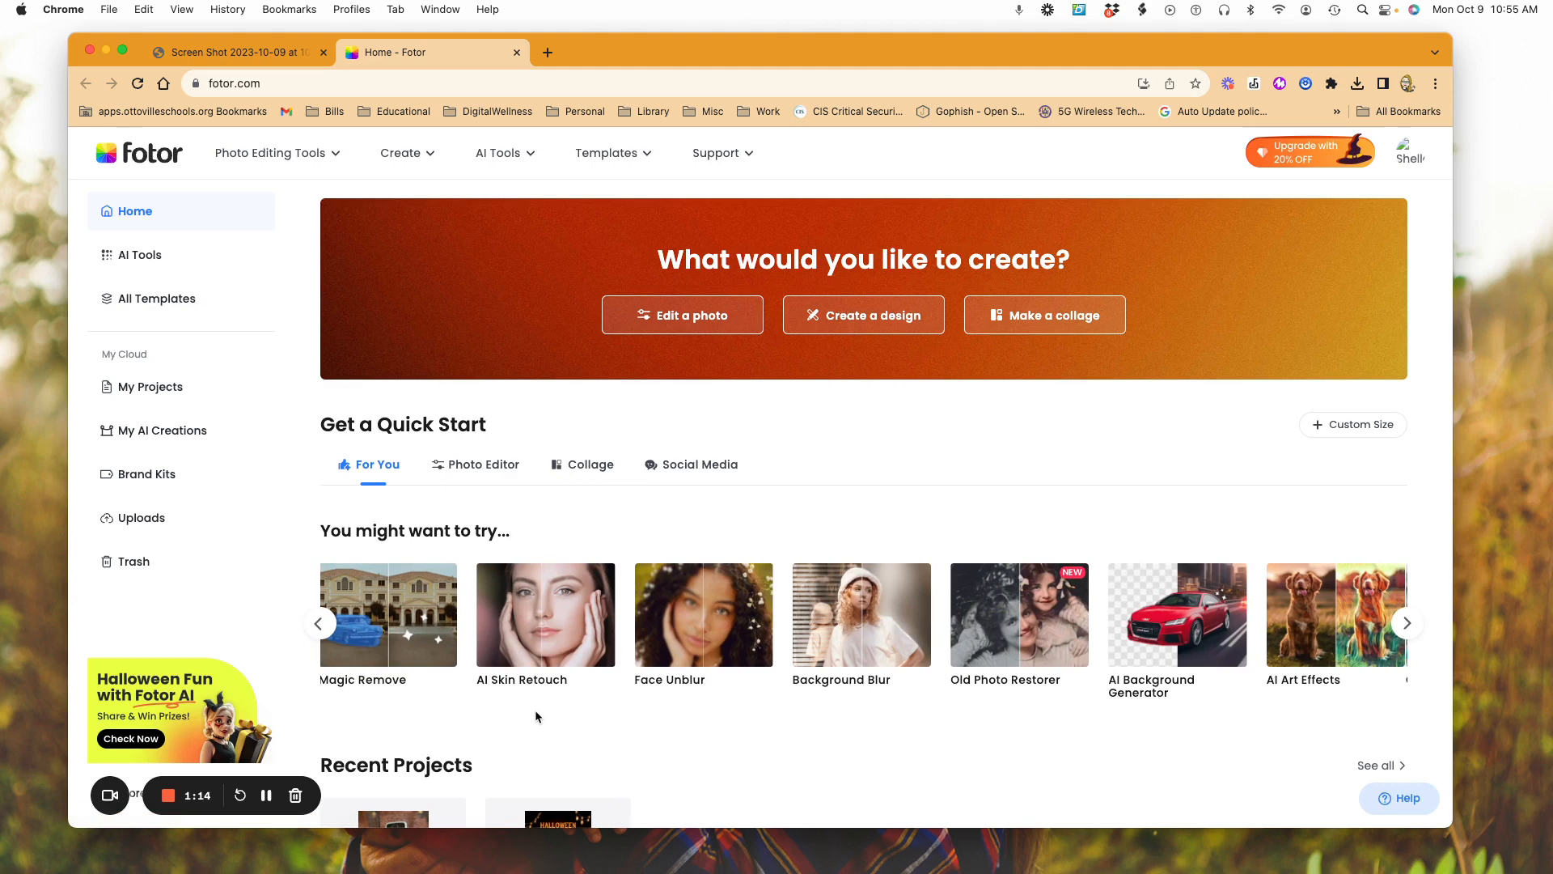
Step: Look through the home page's recent projects and template categories, from Poster down to Invitation
scroll(536, 716, down, 2)
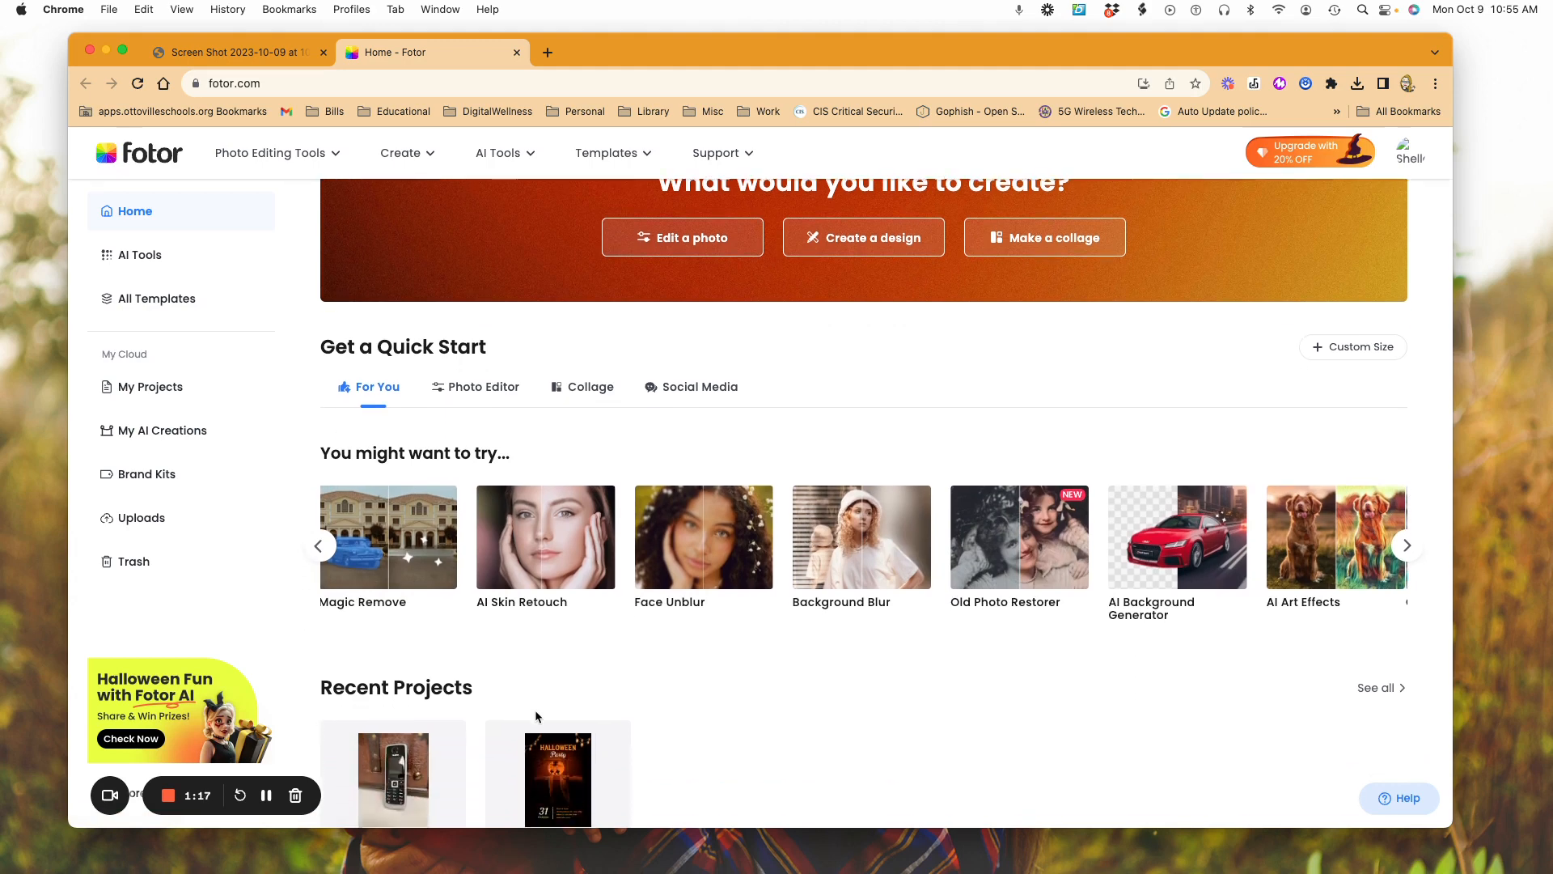
scroll(535, 716, down, 4)
scroll(536, 716, down, 2)
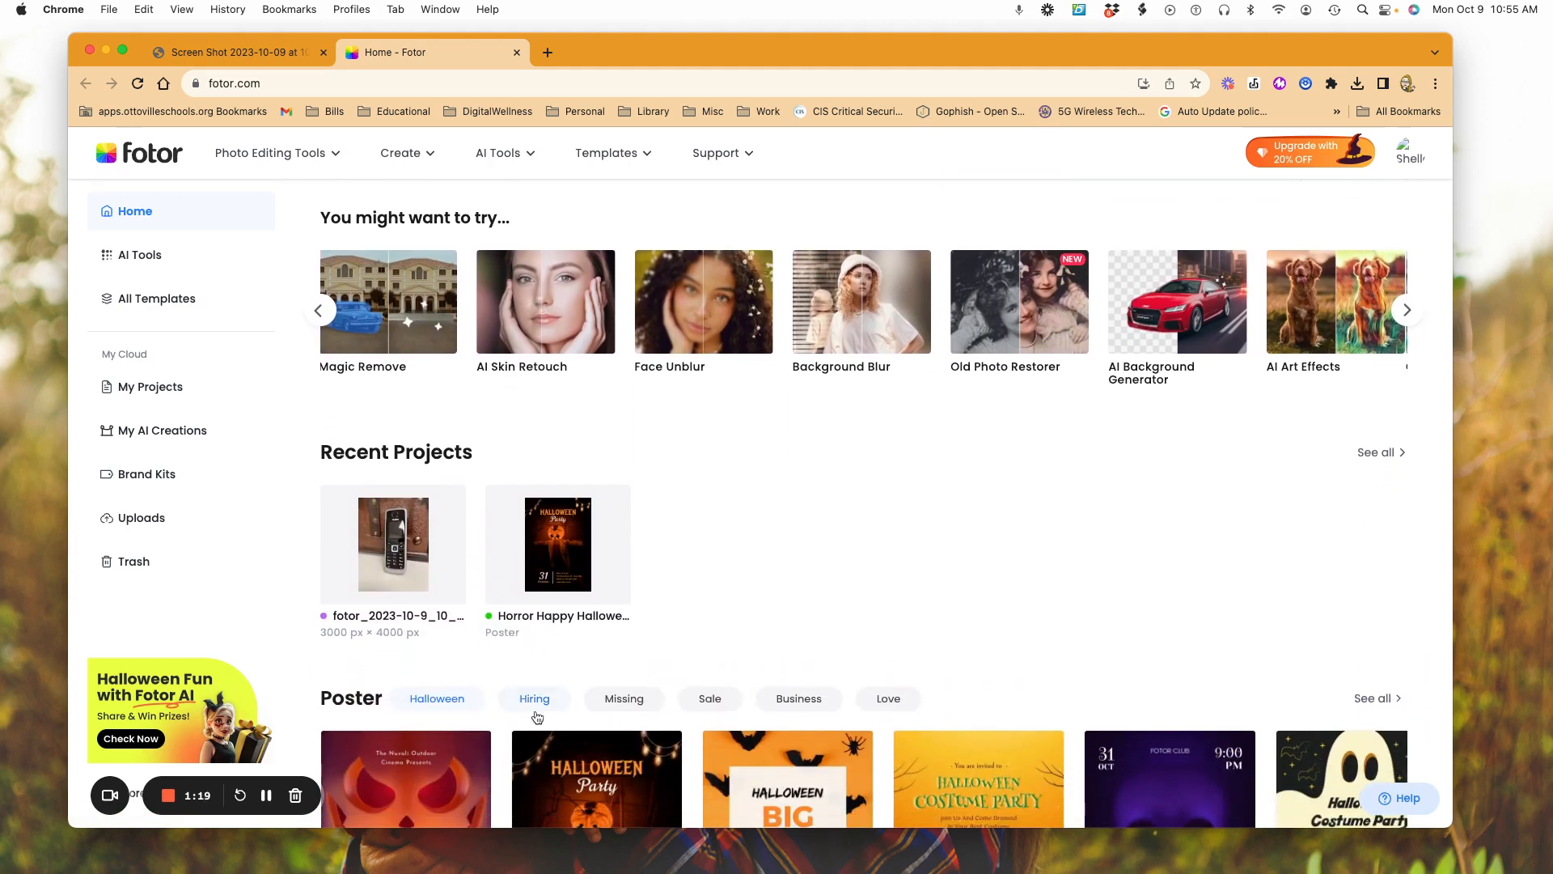
scroll(535, 715, down, 8)
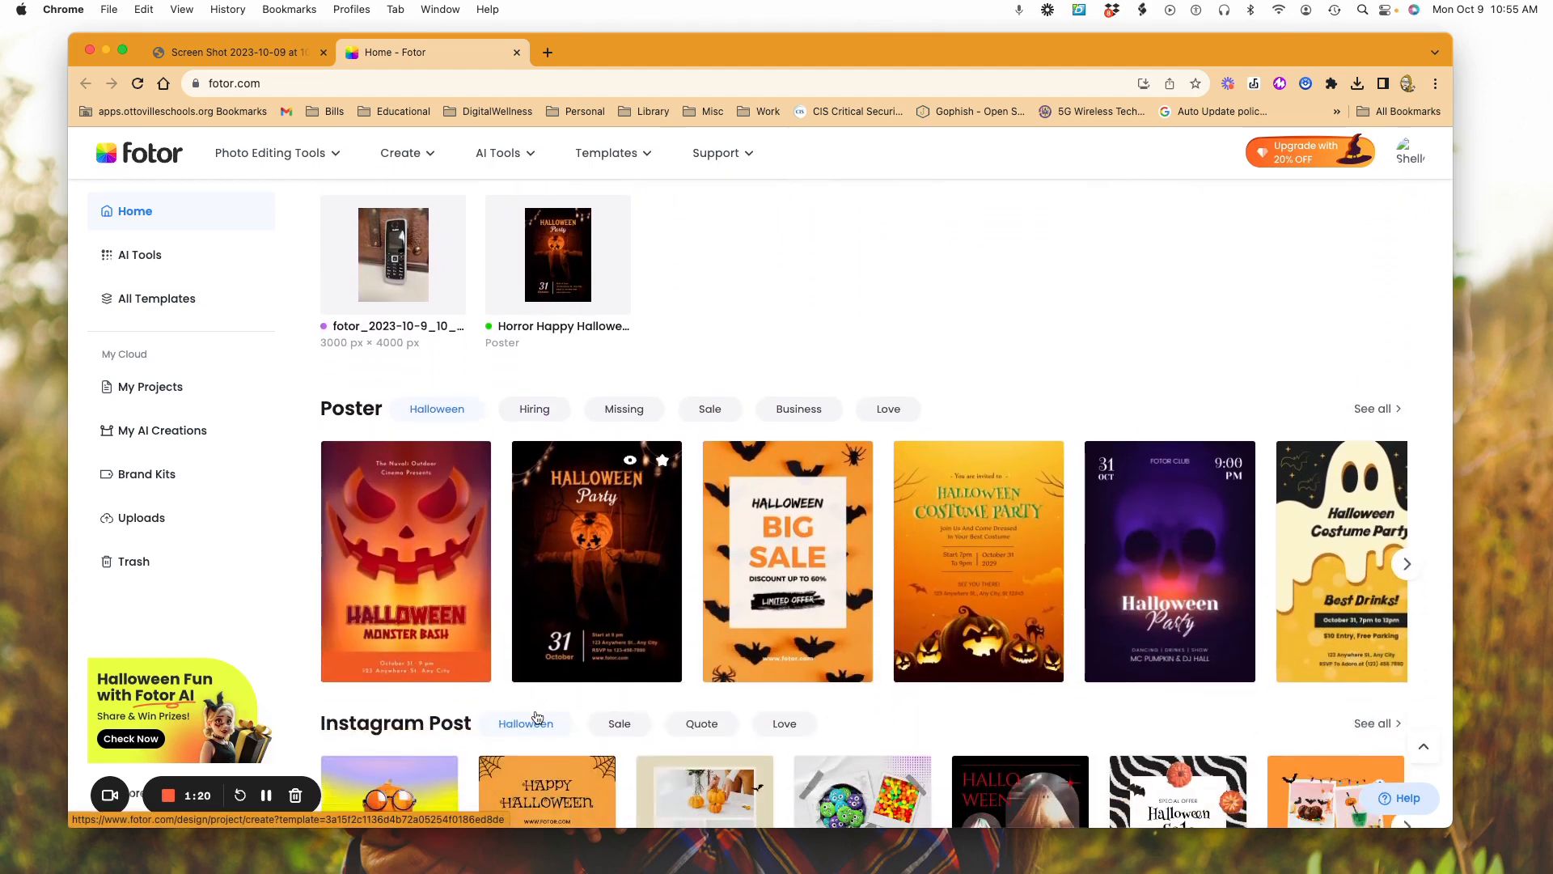
scroll(536, 715, down, 4)
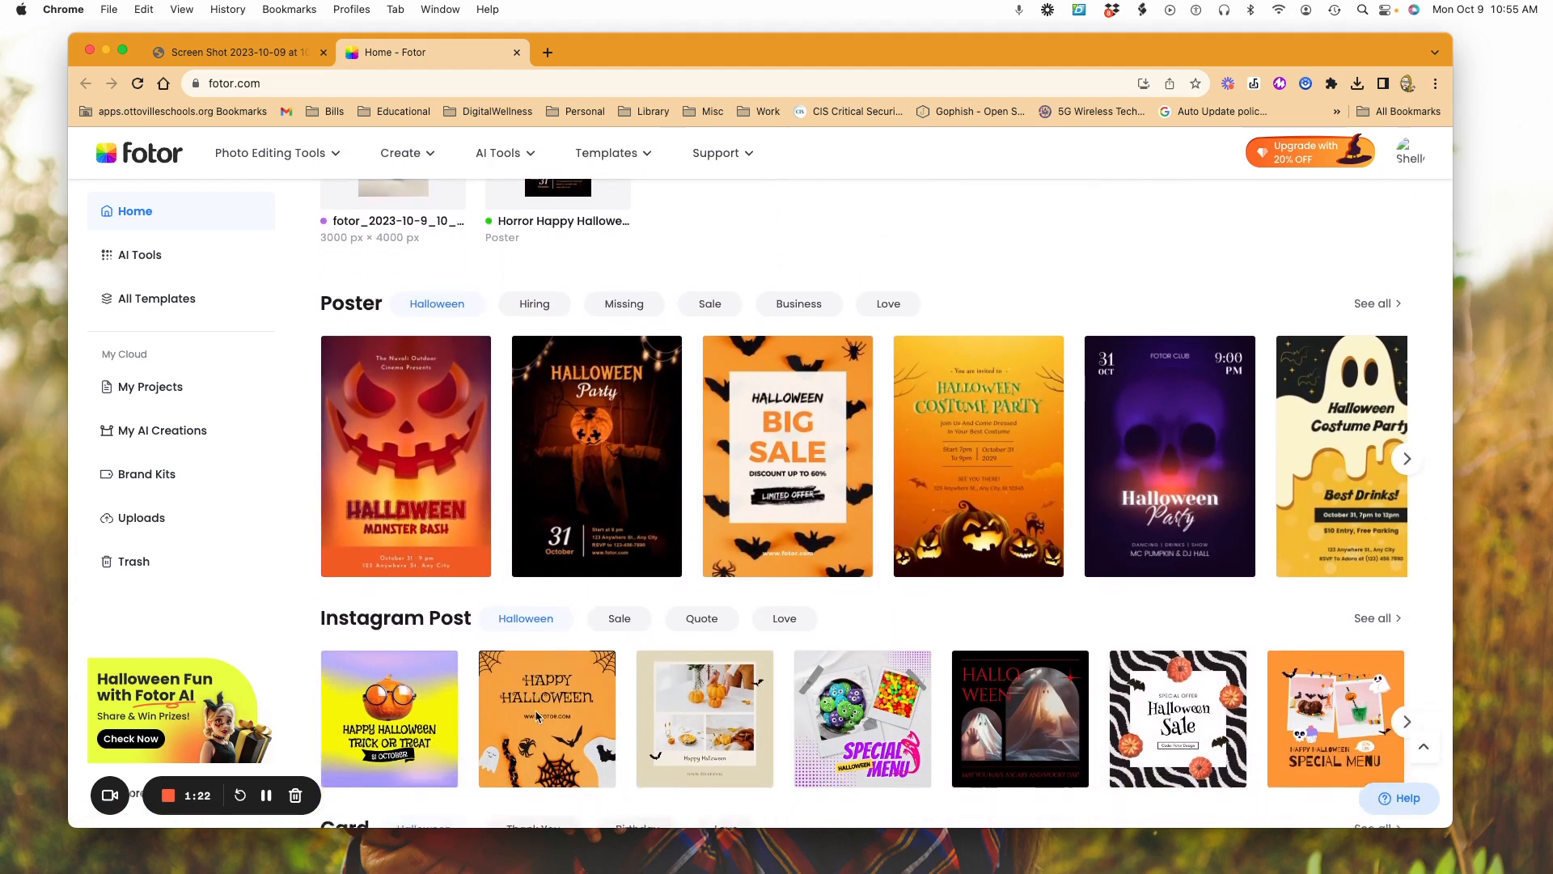
scroll(535, 715, down, 9)
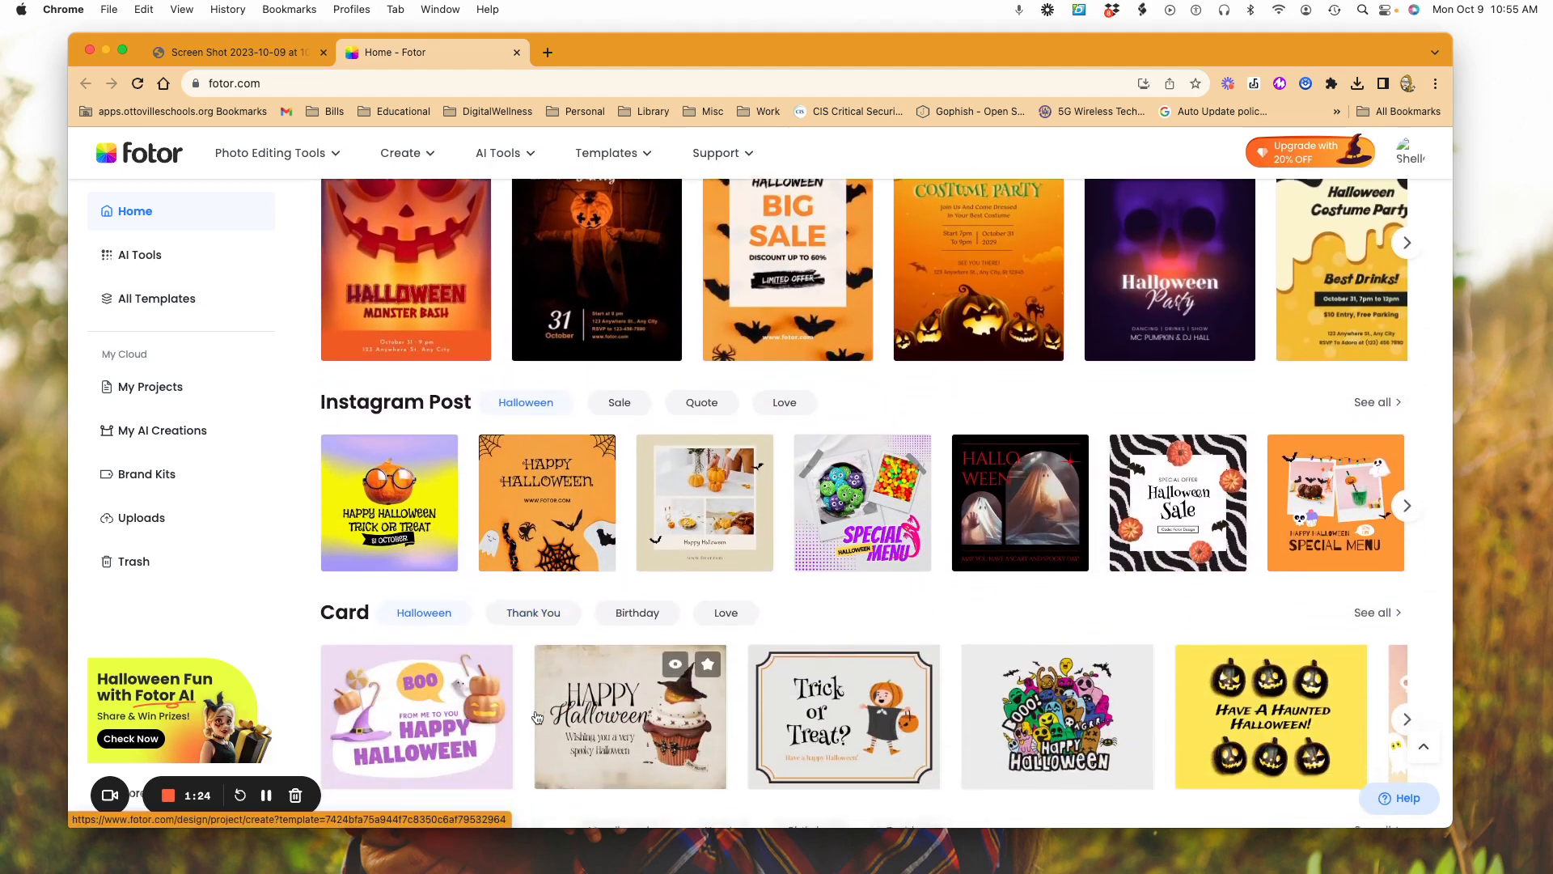
scroll(536, 715, down, 3)
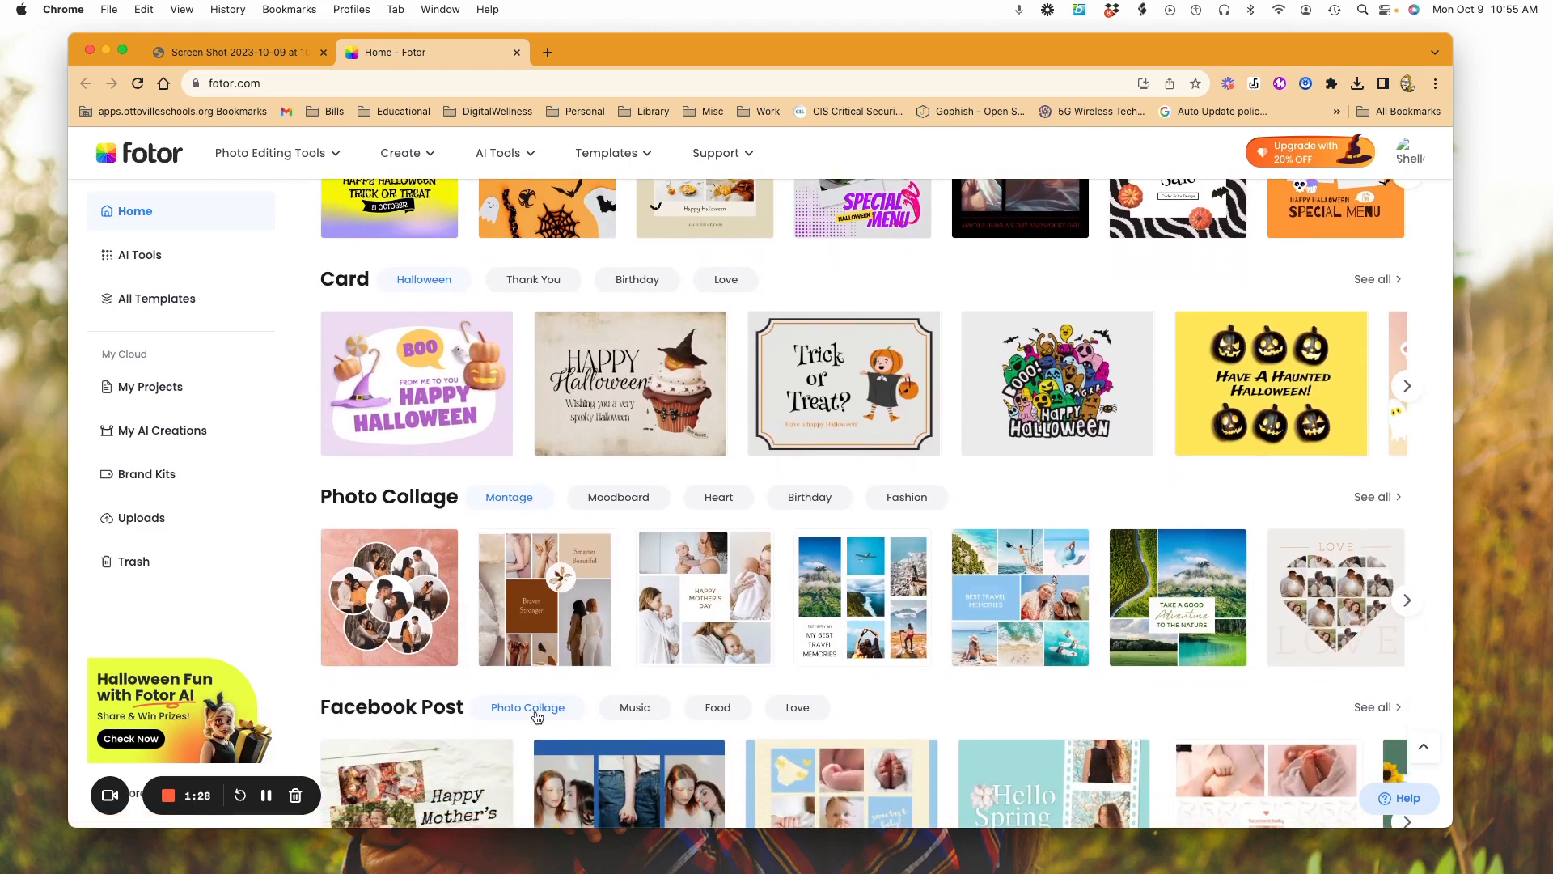
scroll(535, 716, down, 10)
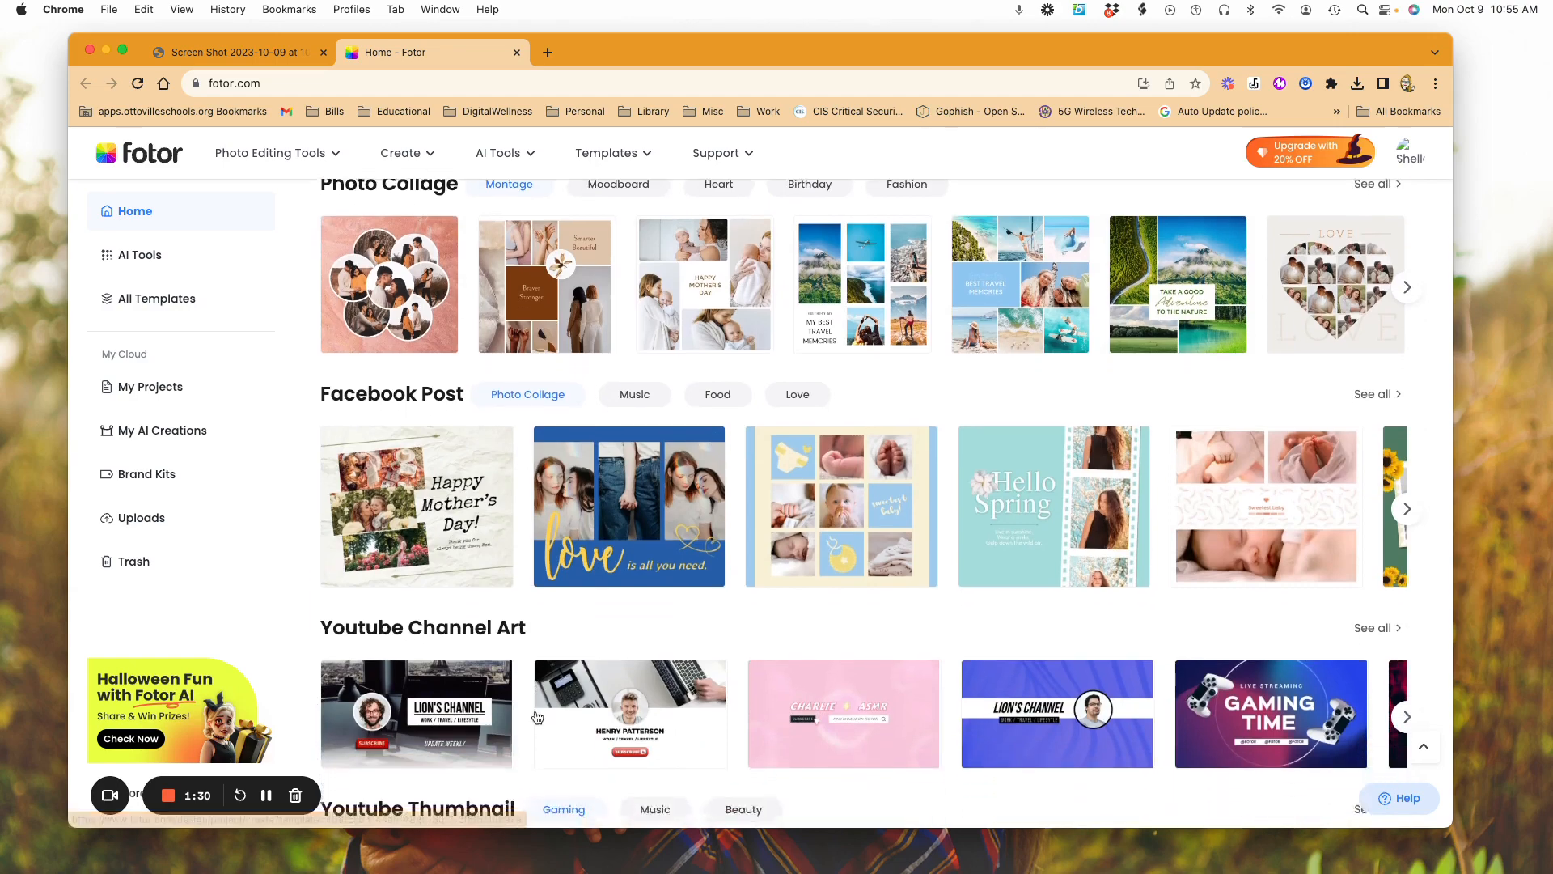
scroll(535, 716, down, 10)
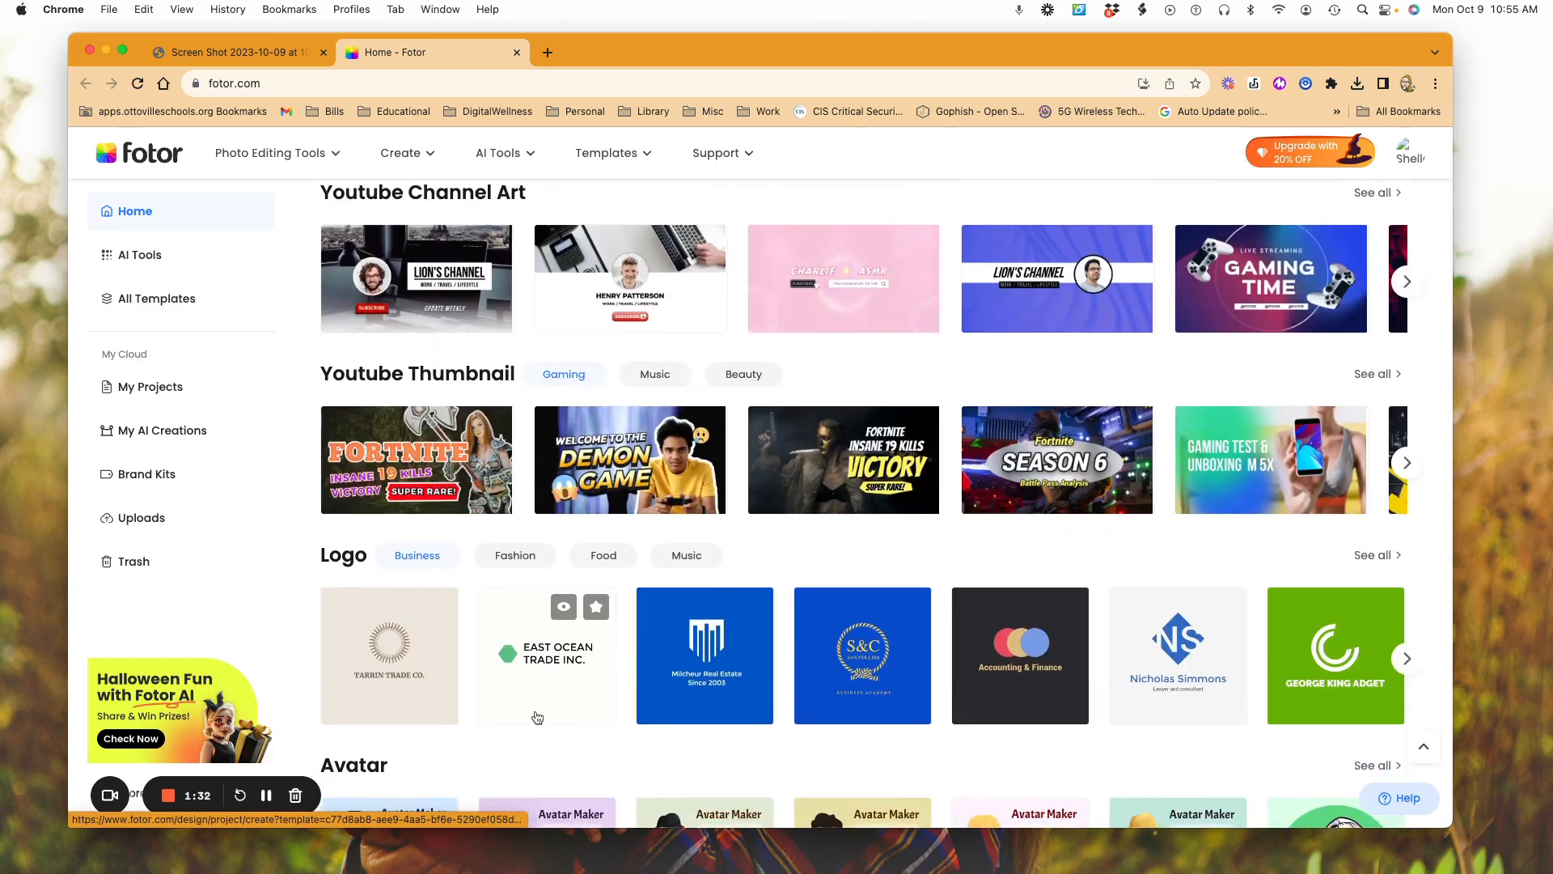
scroll(536, 716, down, 8)
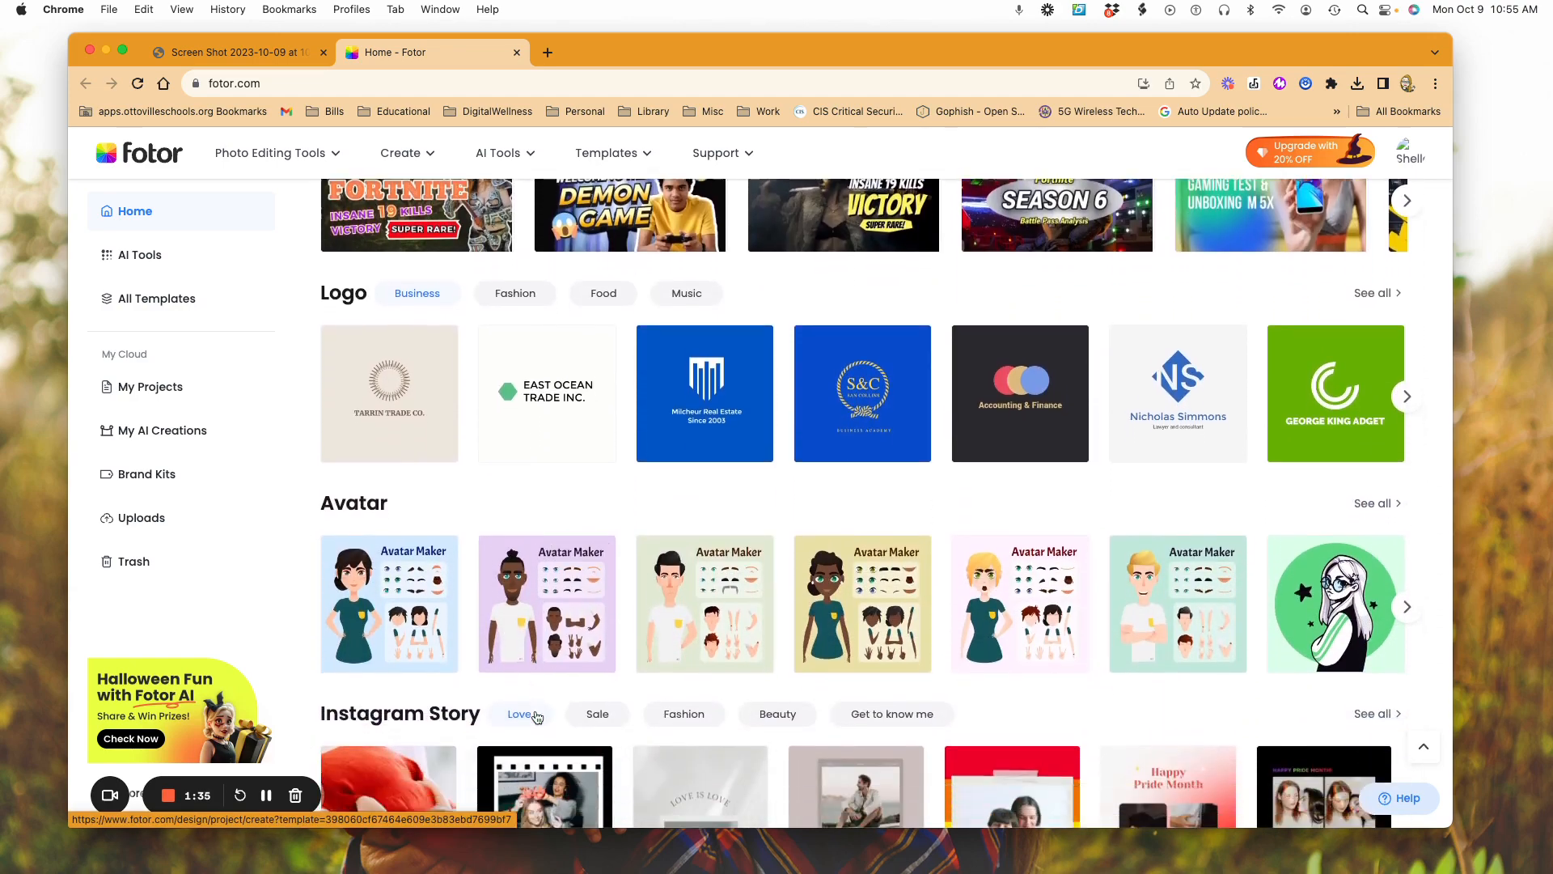
scroll(536, 715, down, 8)
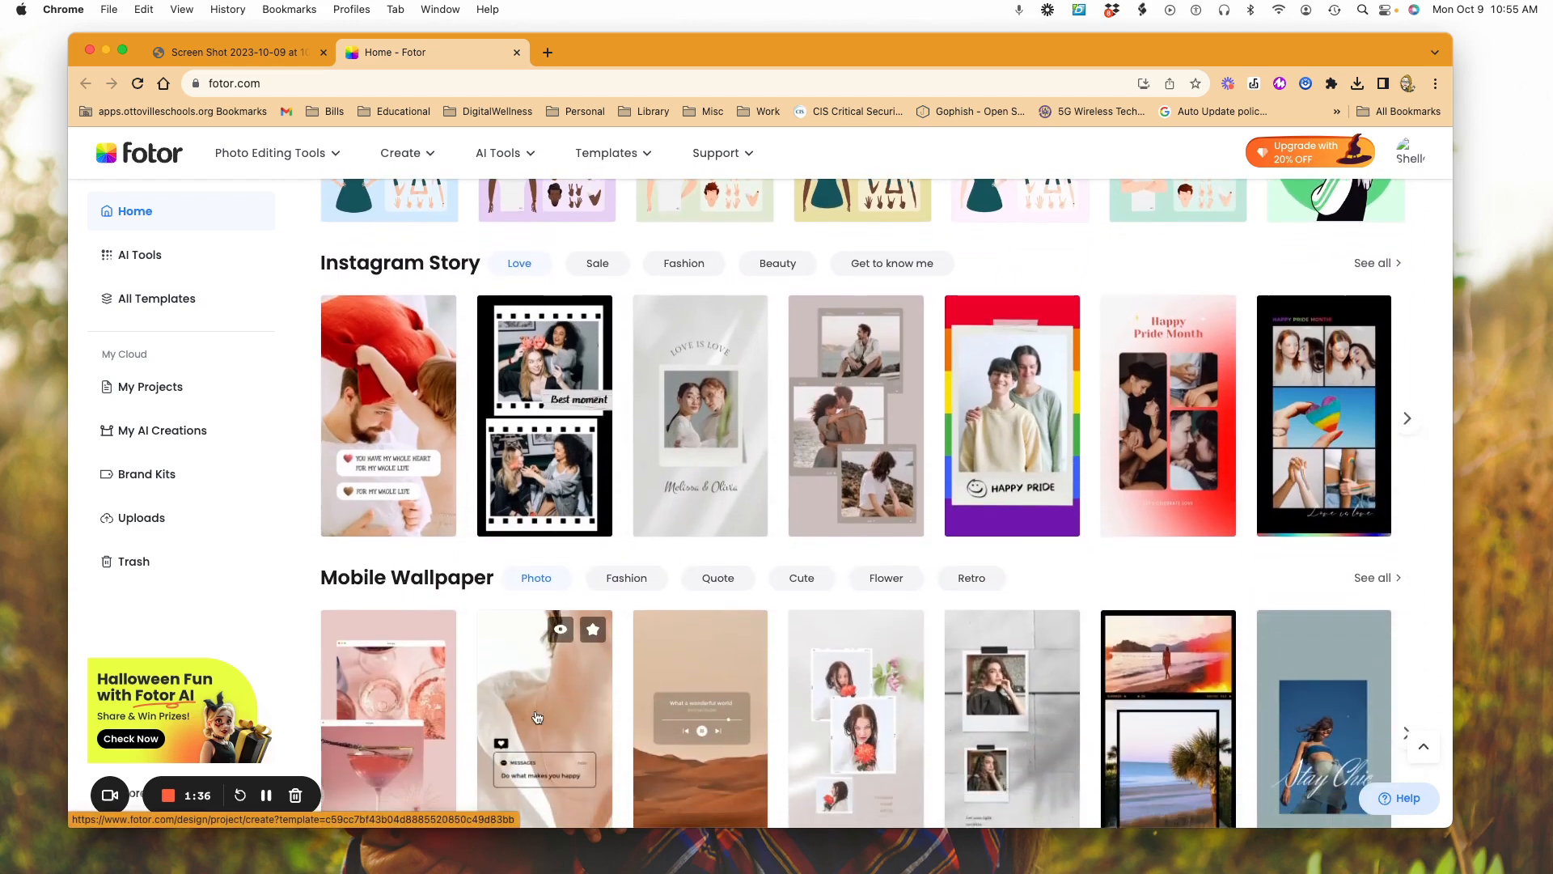
scroll(536, 715, down, 12)
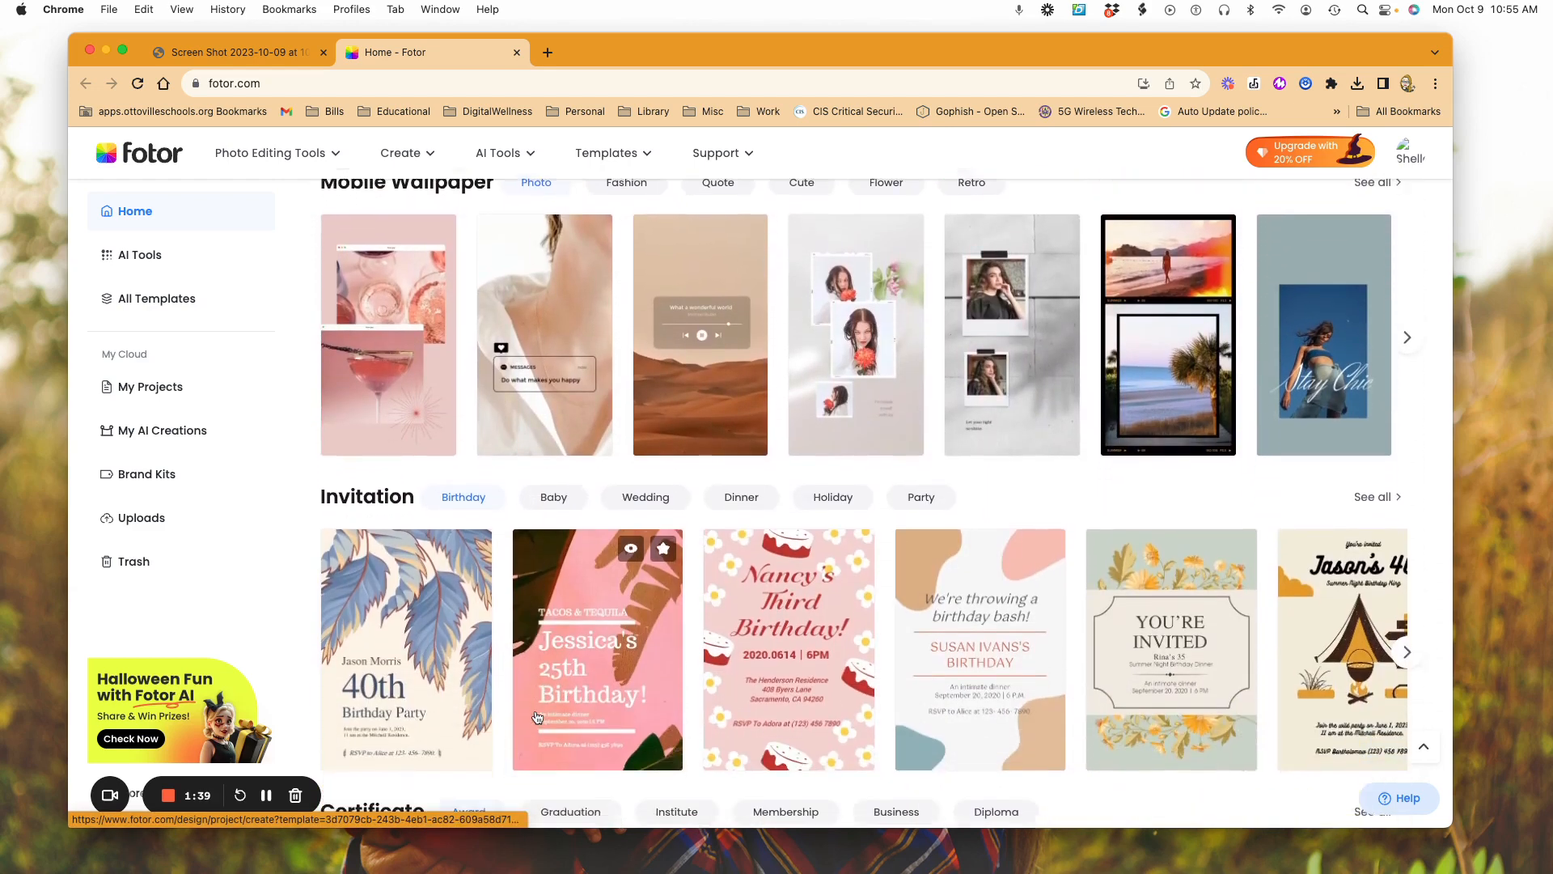
Step: Open the "Happy Halloween" cupcake template from the Halloween cards for editing
scroll(536, 716, up, 4)
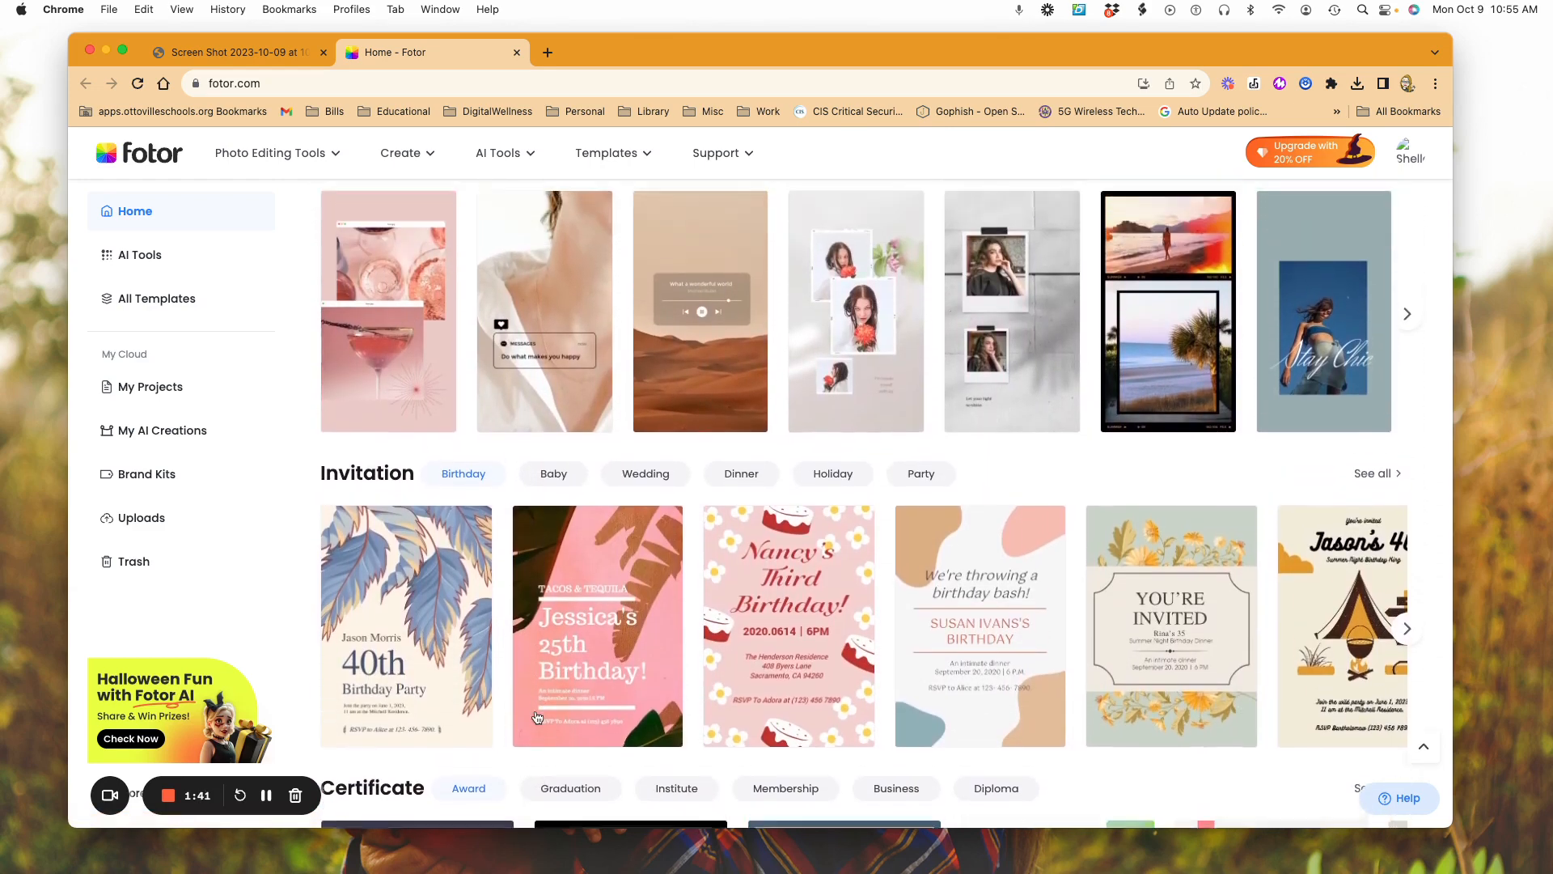
scroll(536, 716, up, 13)
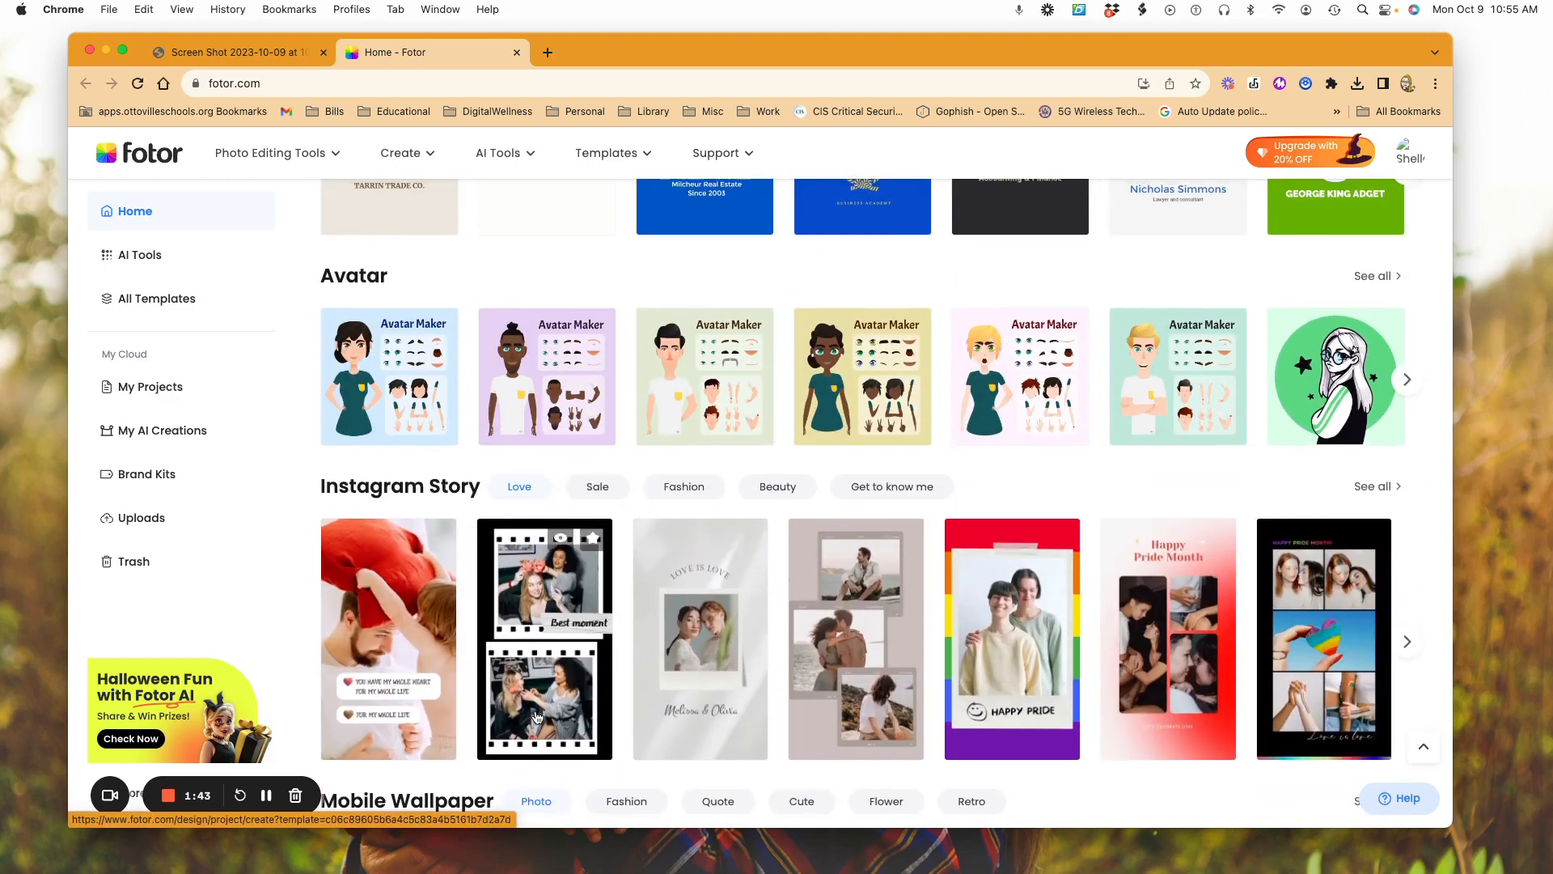
scroll(536, 716, up, 7)
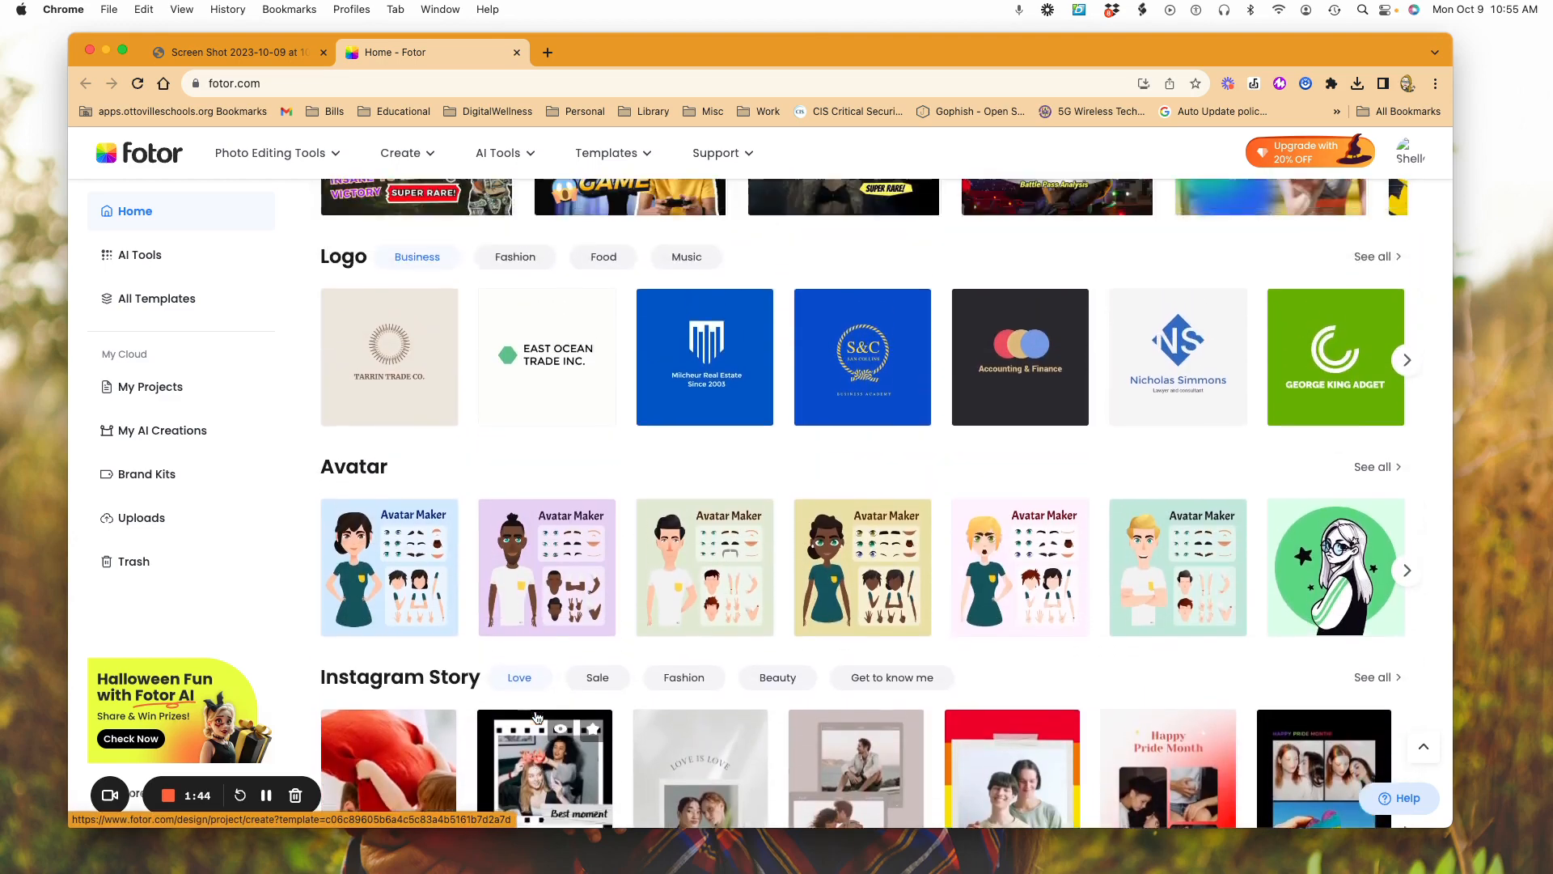
scroll(536, 716, up, 4)
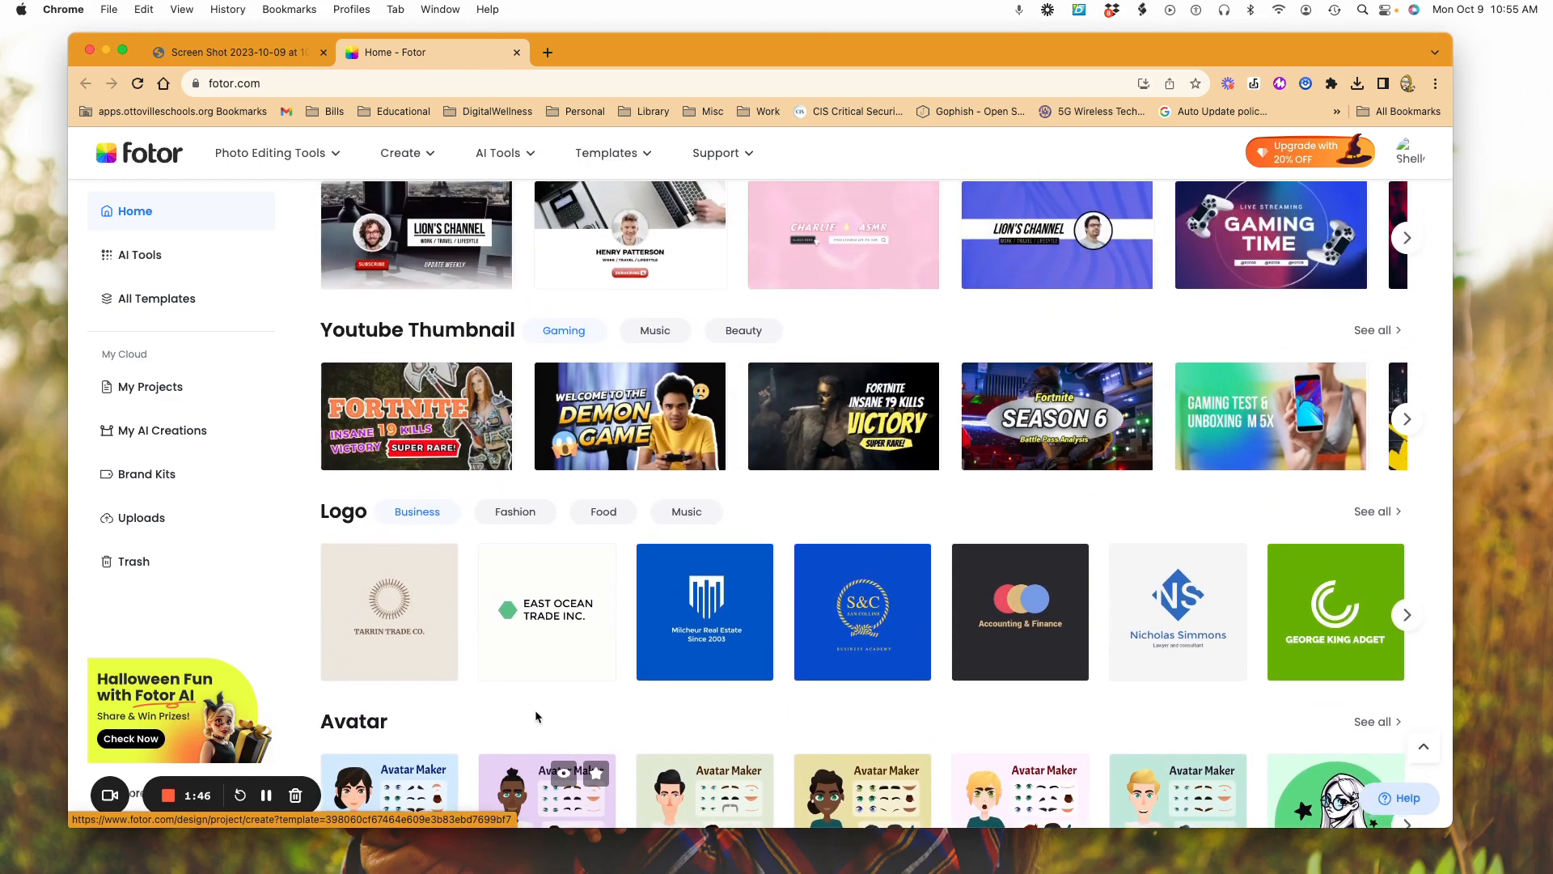
scroll(536, 716, up, 4)
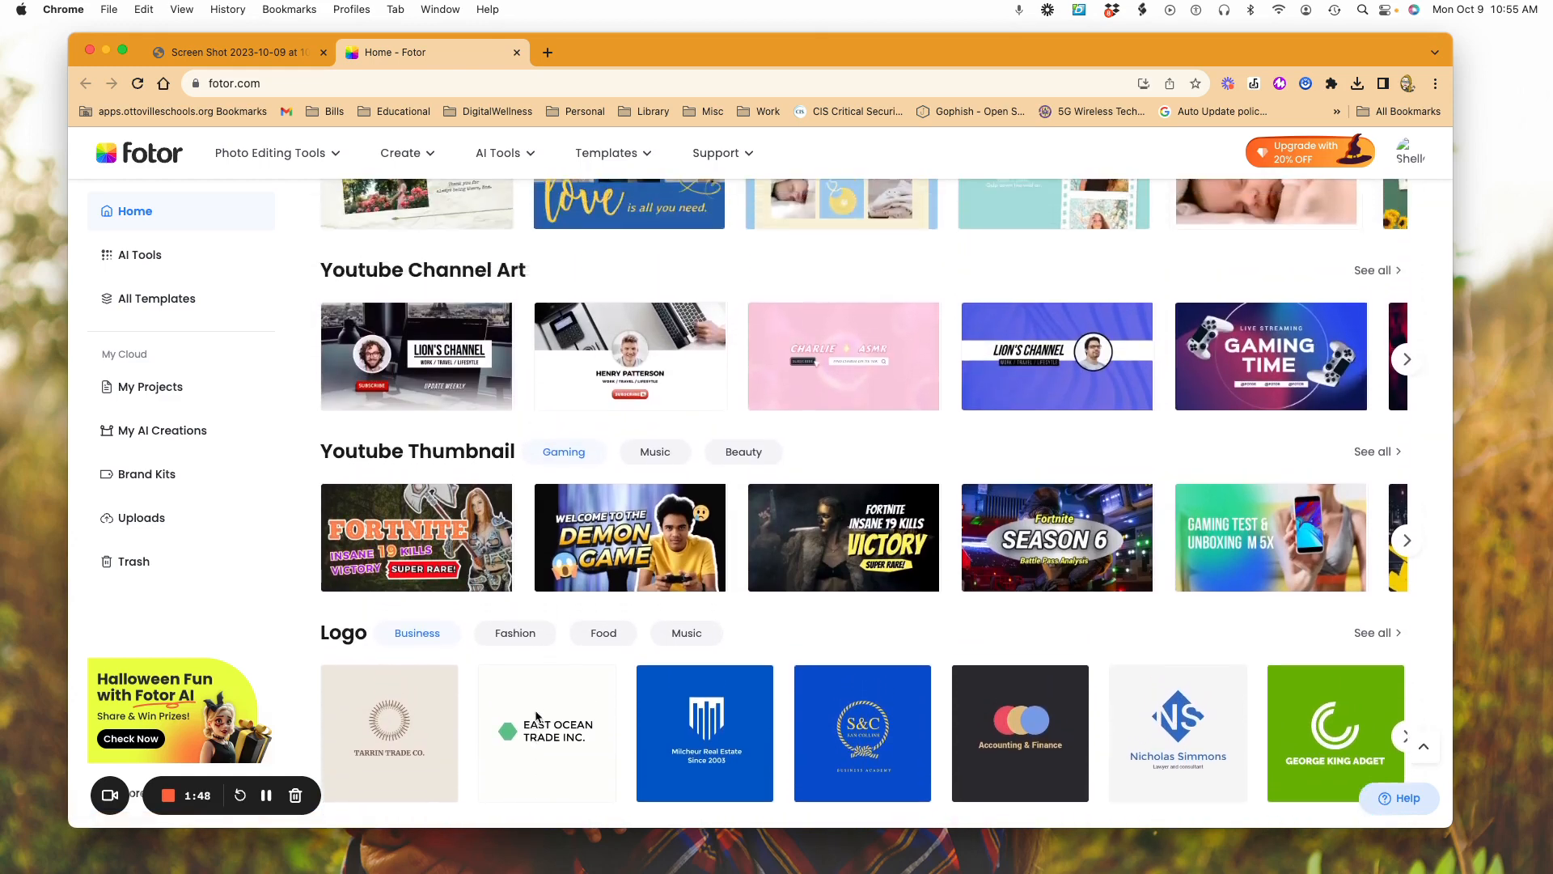
scroll(536, 717, up, 7)
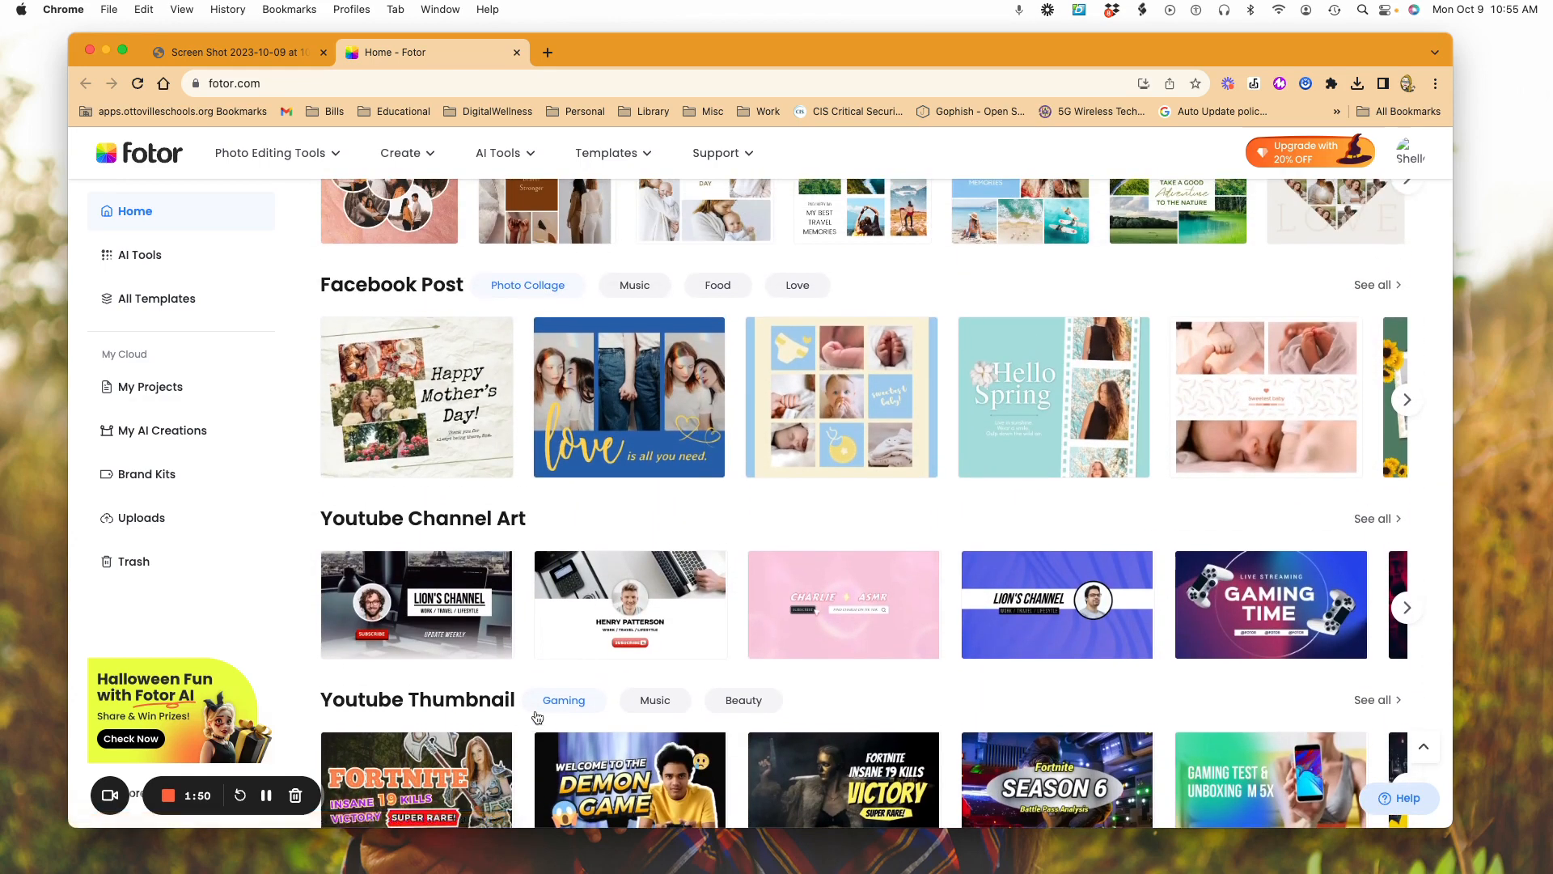
scroll(537, 717, up, 1)
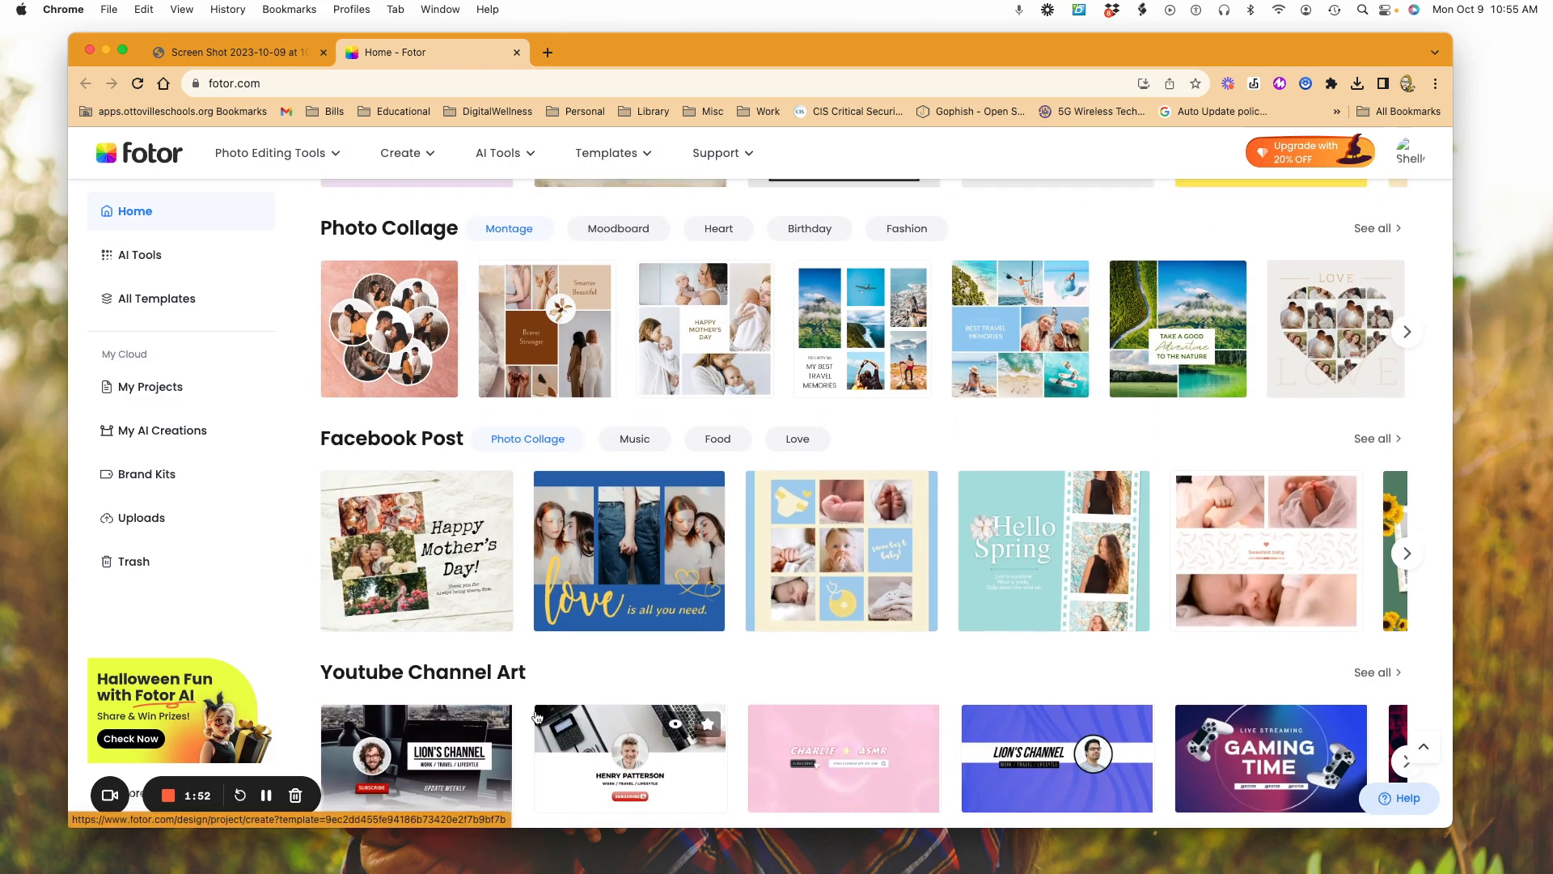
scroll(536, 717, up, 3)
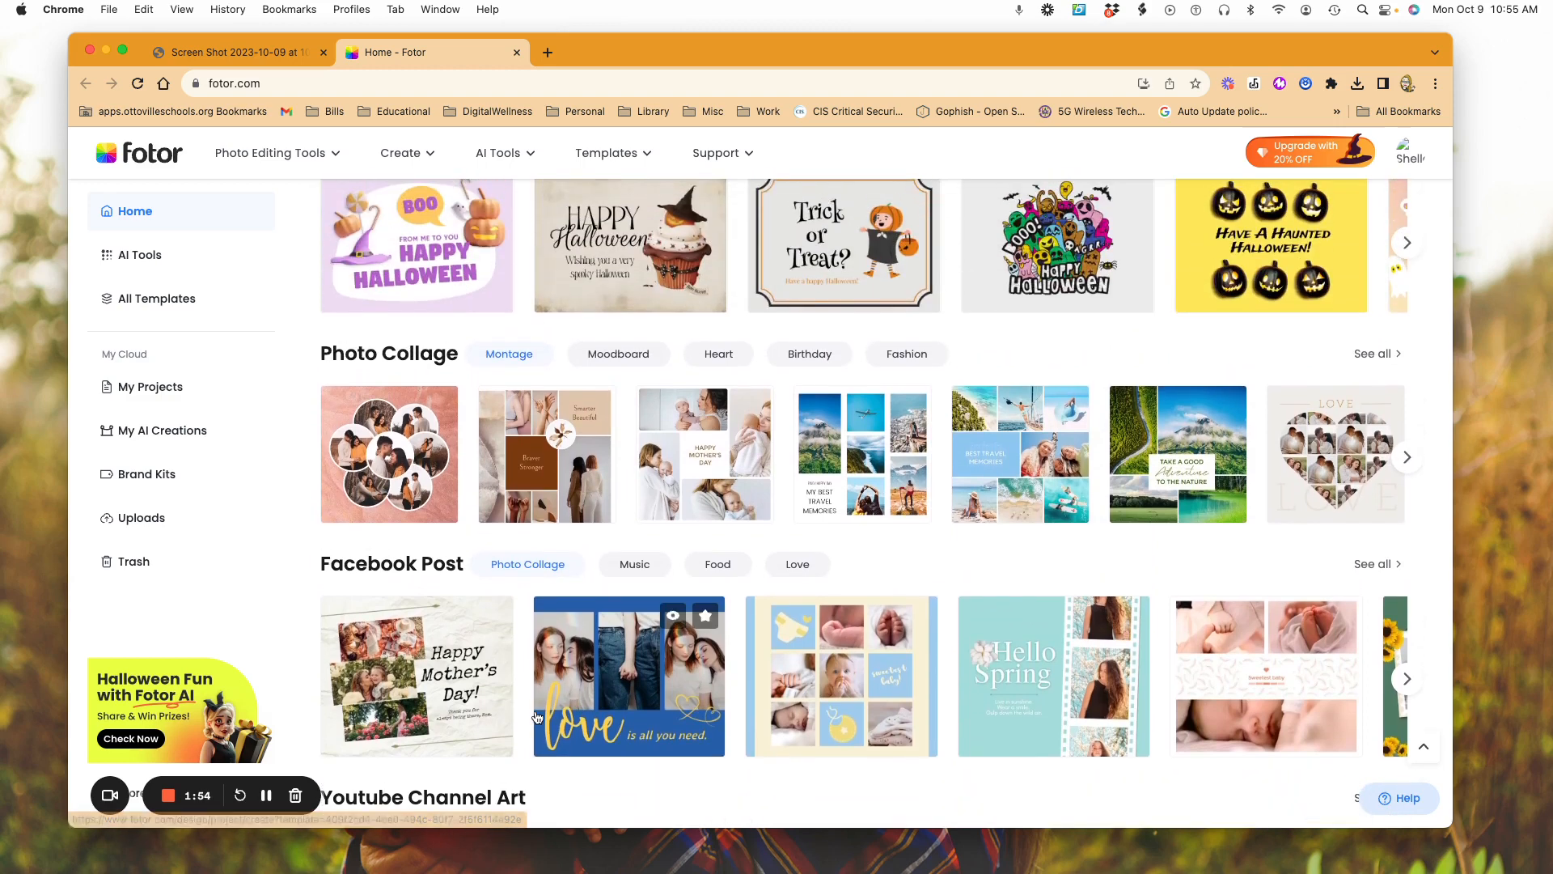
scroll(535, 717, up, 5)
scroll(536, 716, up, 1)
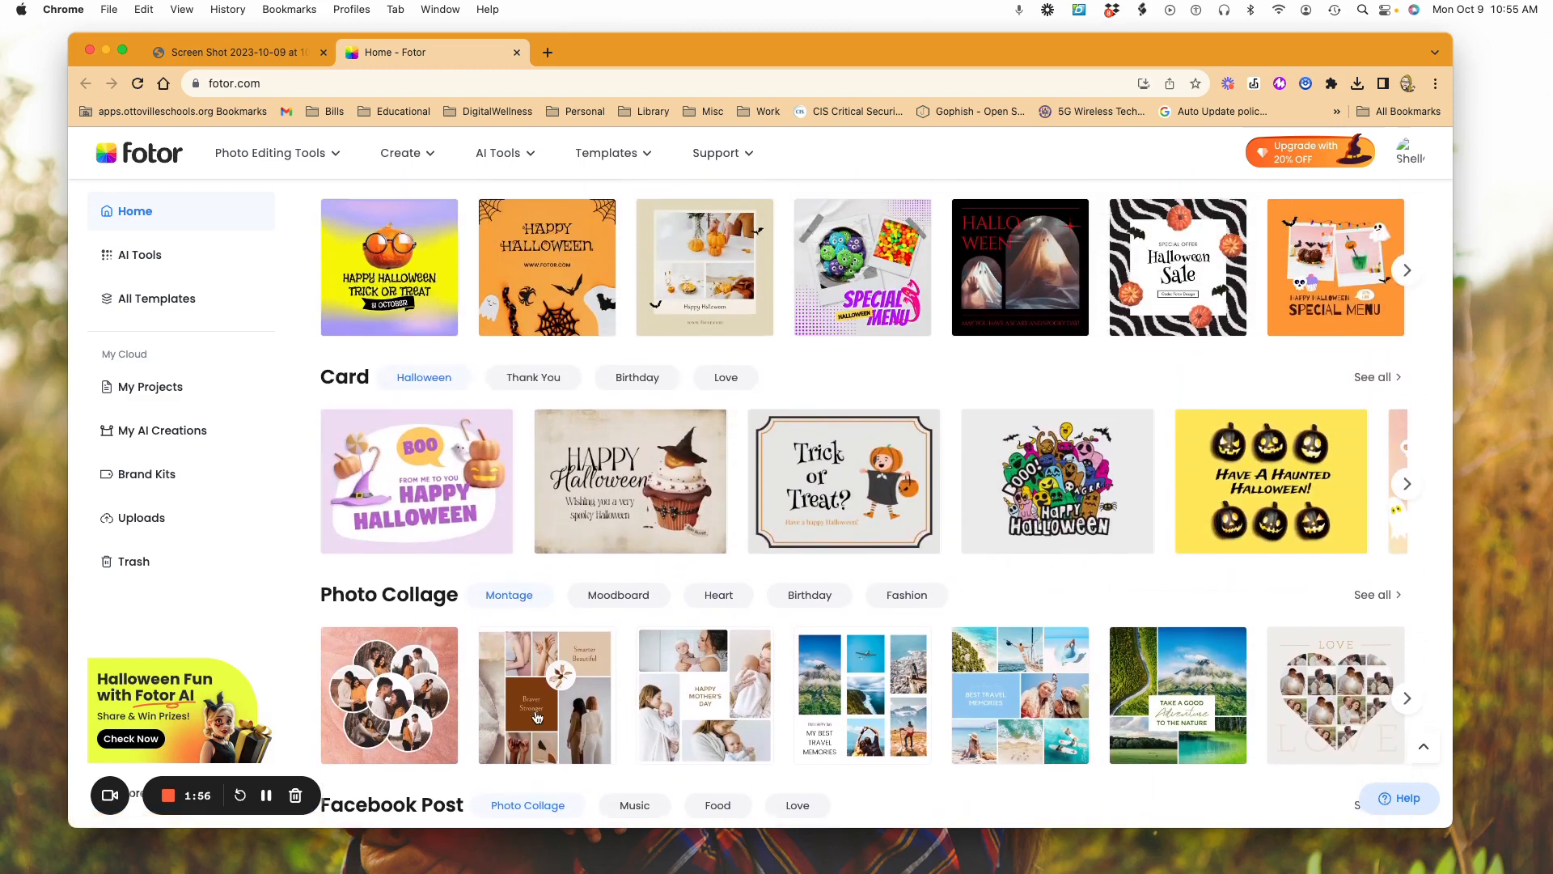
scroll(535, 717, up, 1)
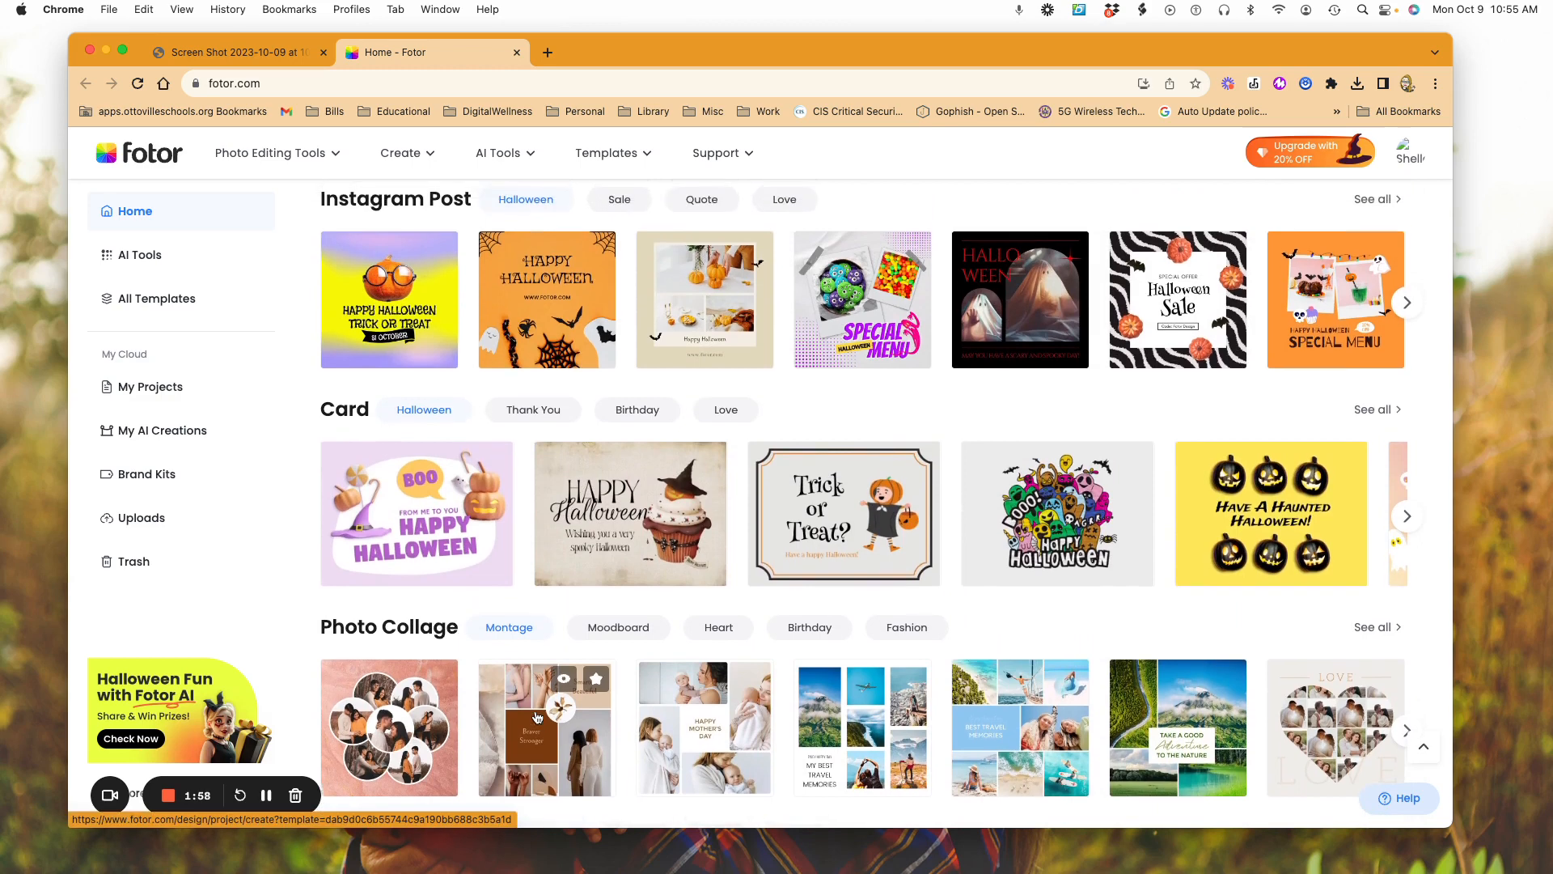
scroll(536, 717, up, 1)
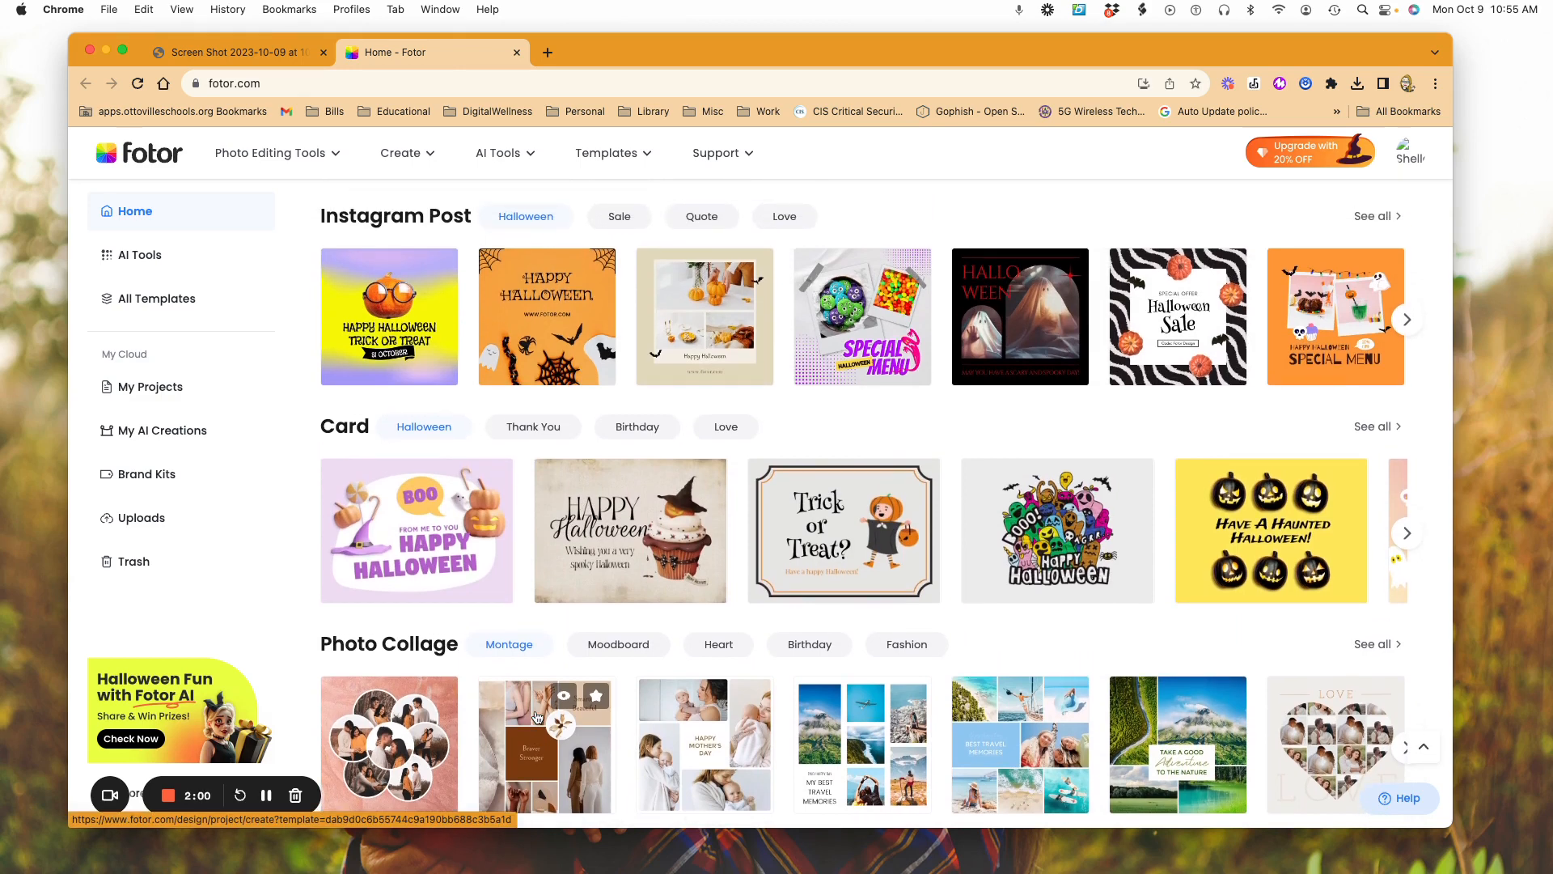
click(619, 560)
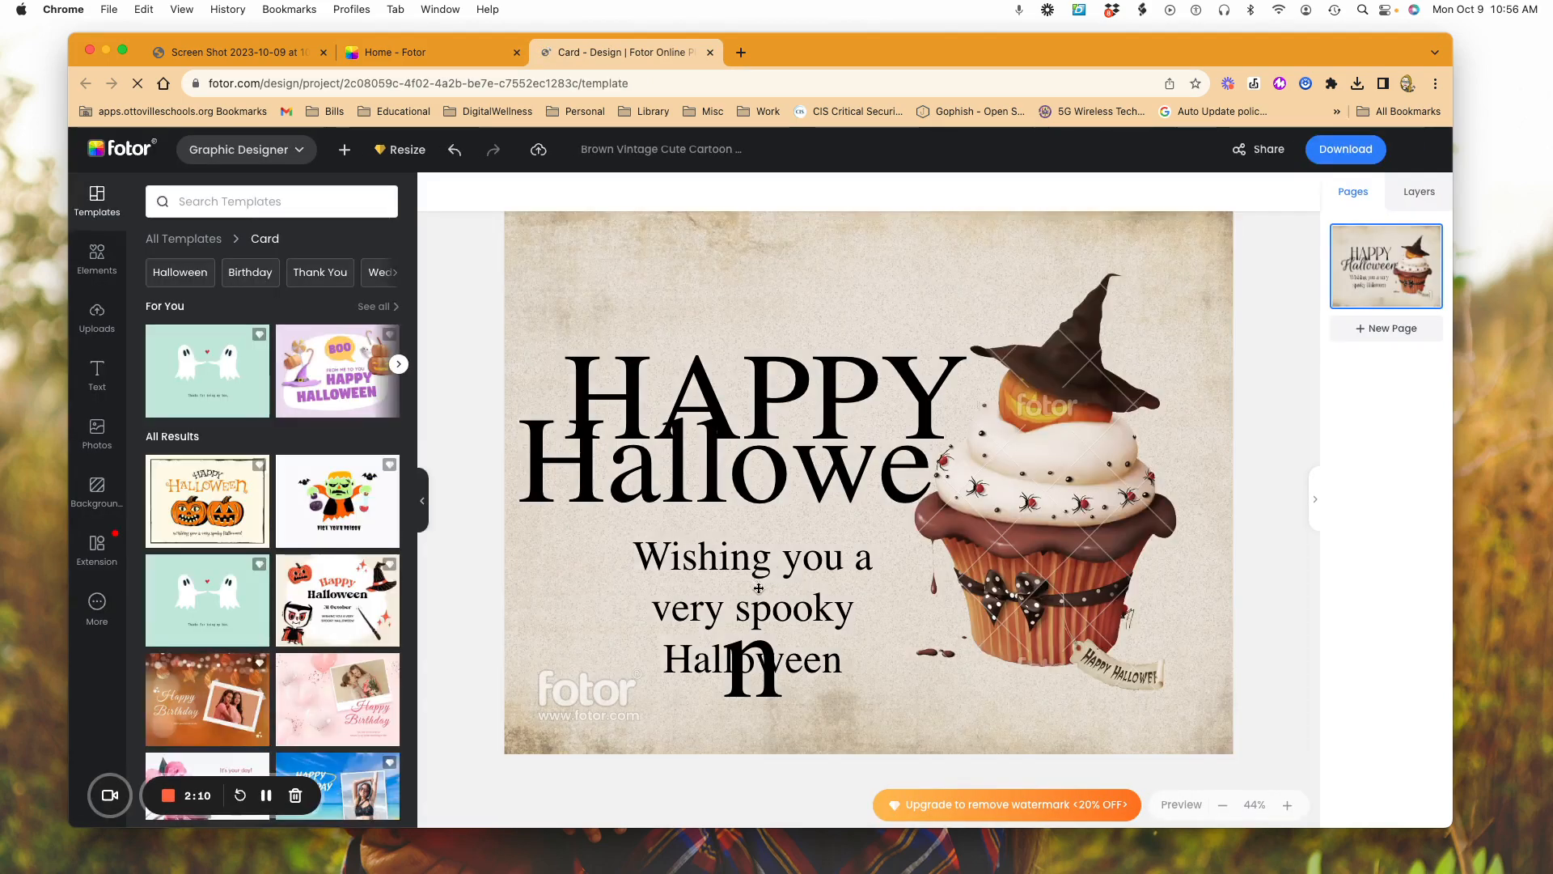
Step: Replace the word "spooky" with "happy" in the card's greeting so it reads "Wishing you a very happy Halloween"
scroll(765, 595, up, 3)
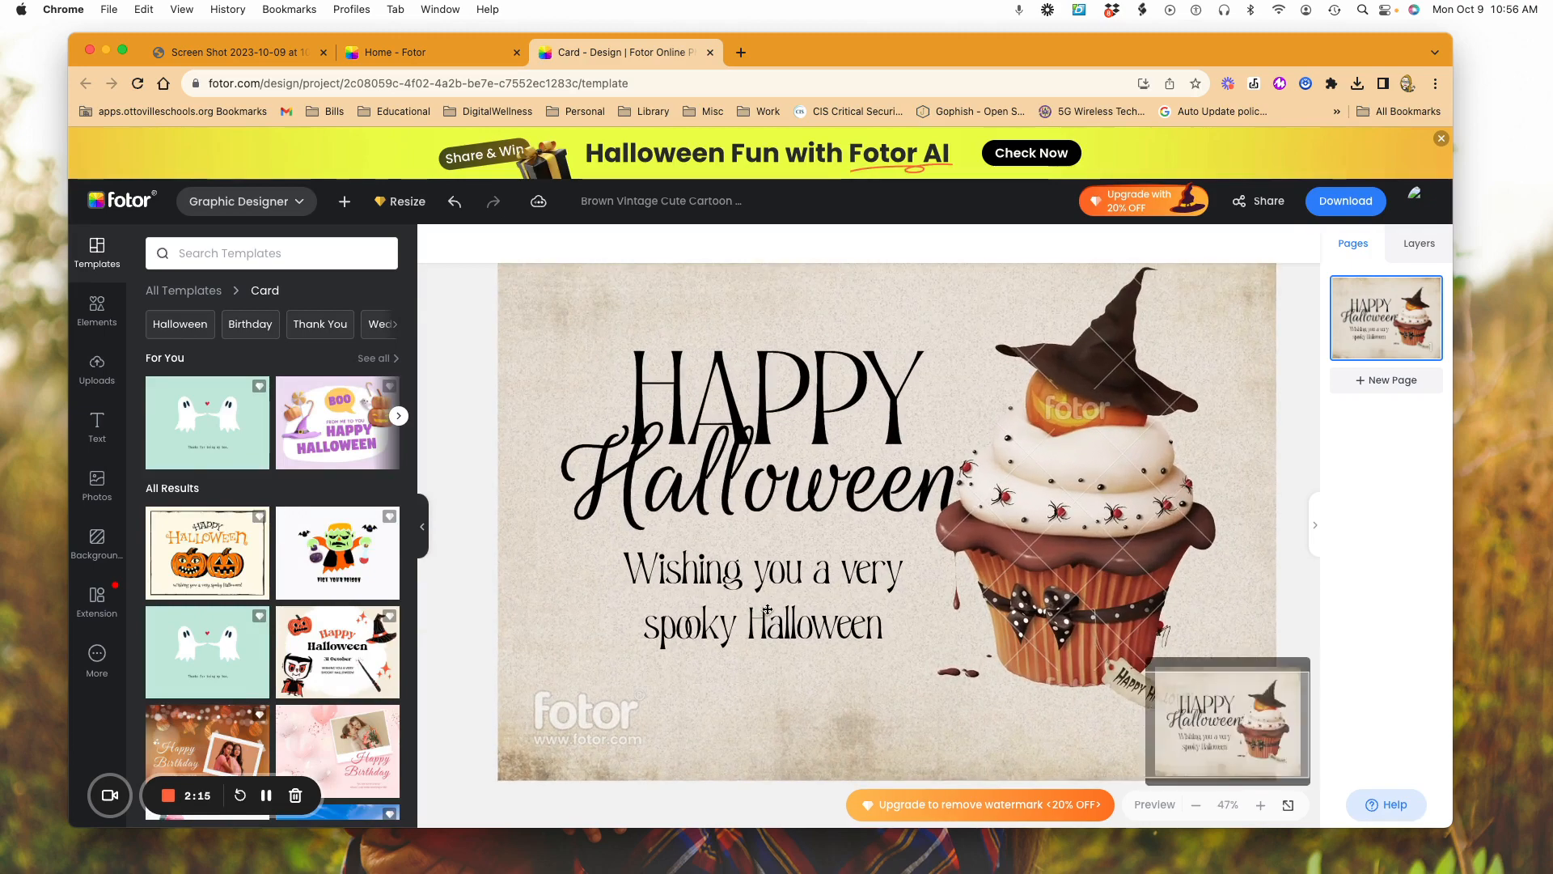
scroll(765, 611, up, 3)
click(768, 608)
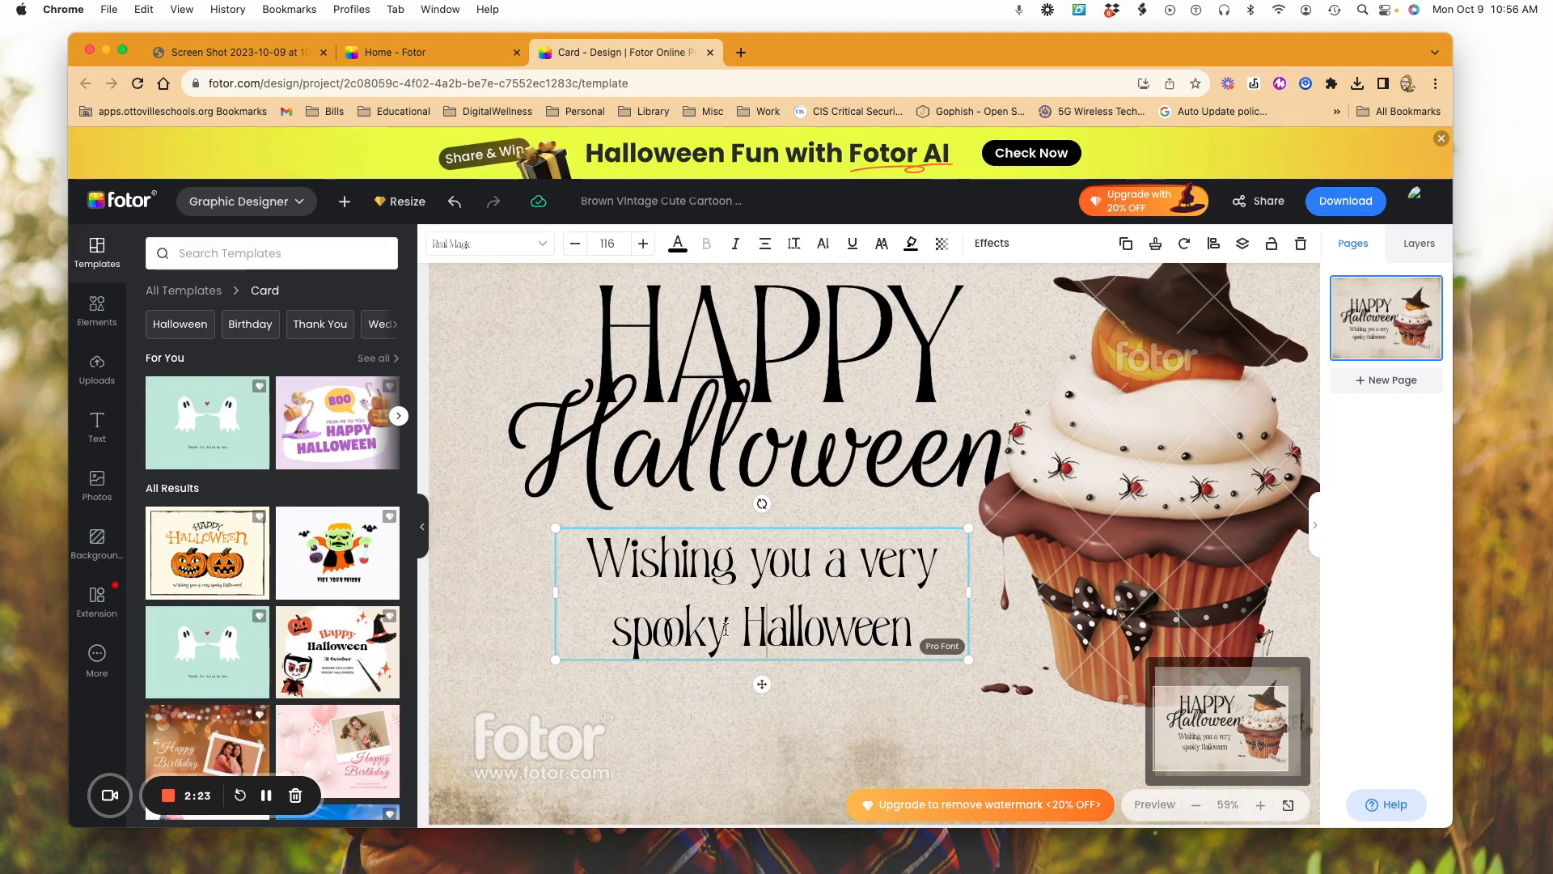
drag(726, 629, 616, 630)
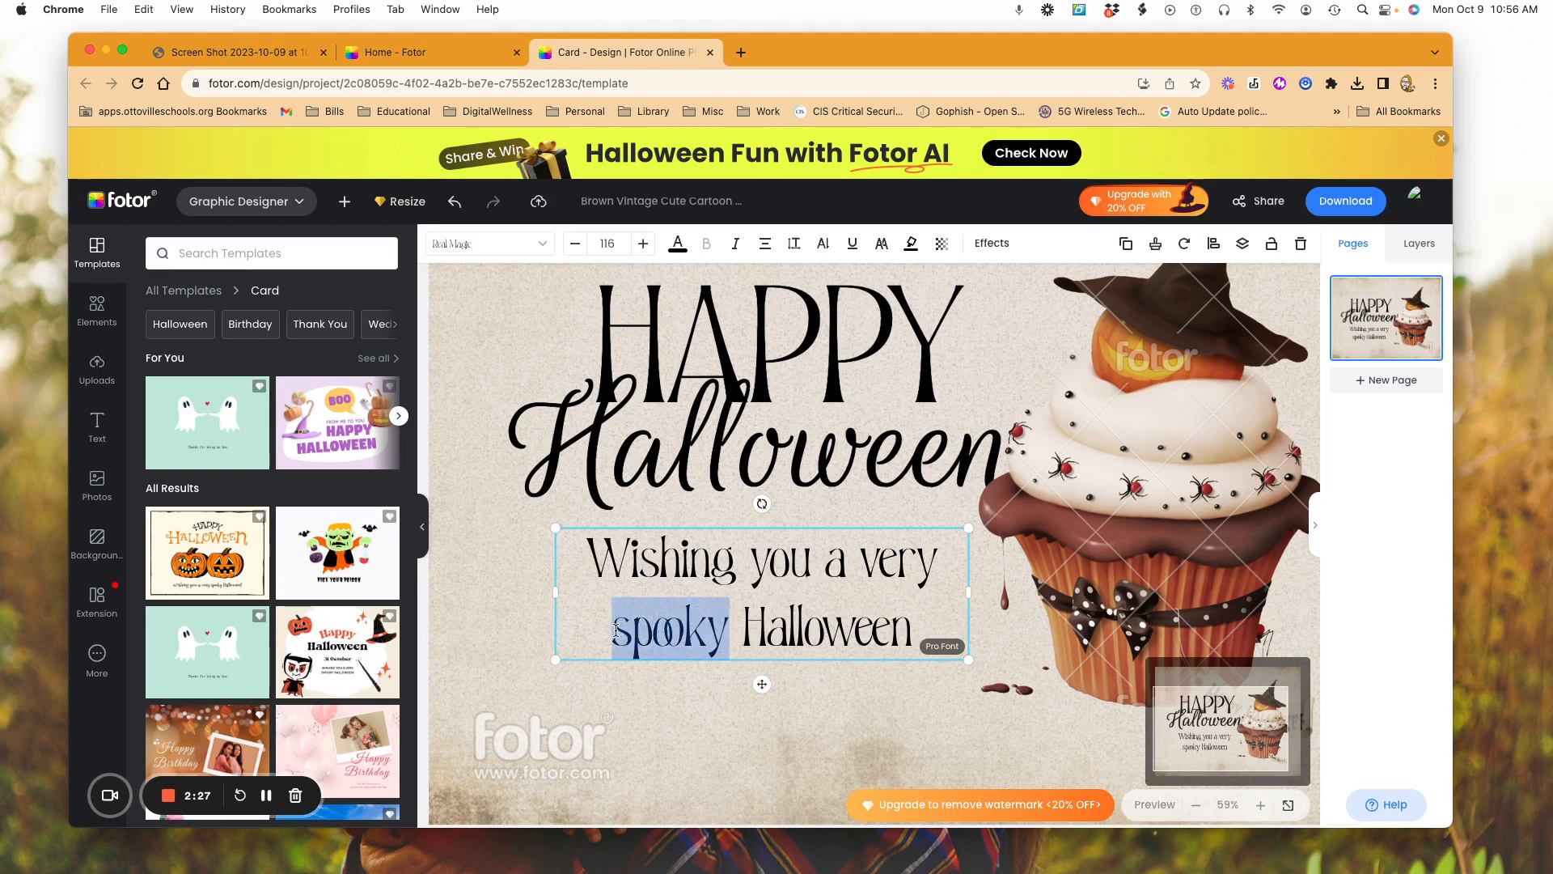
text(h)
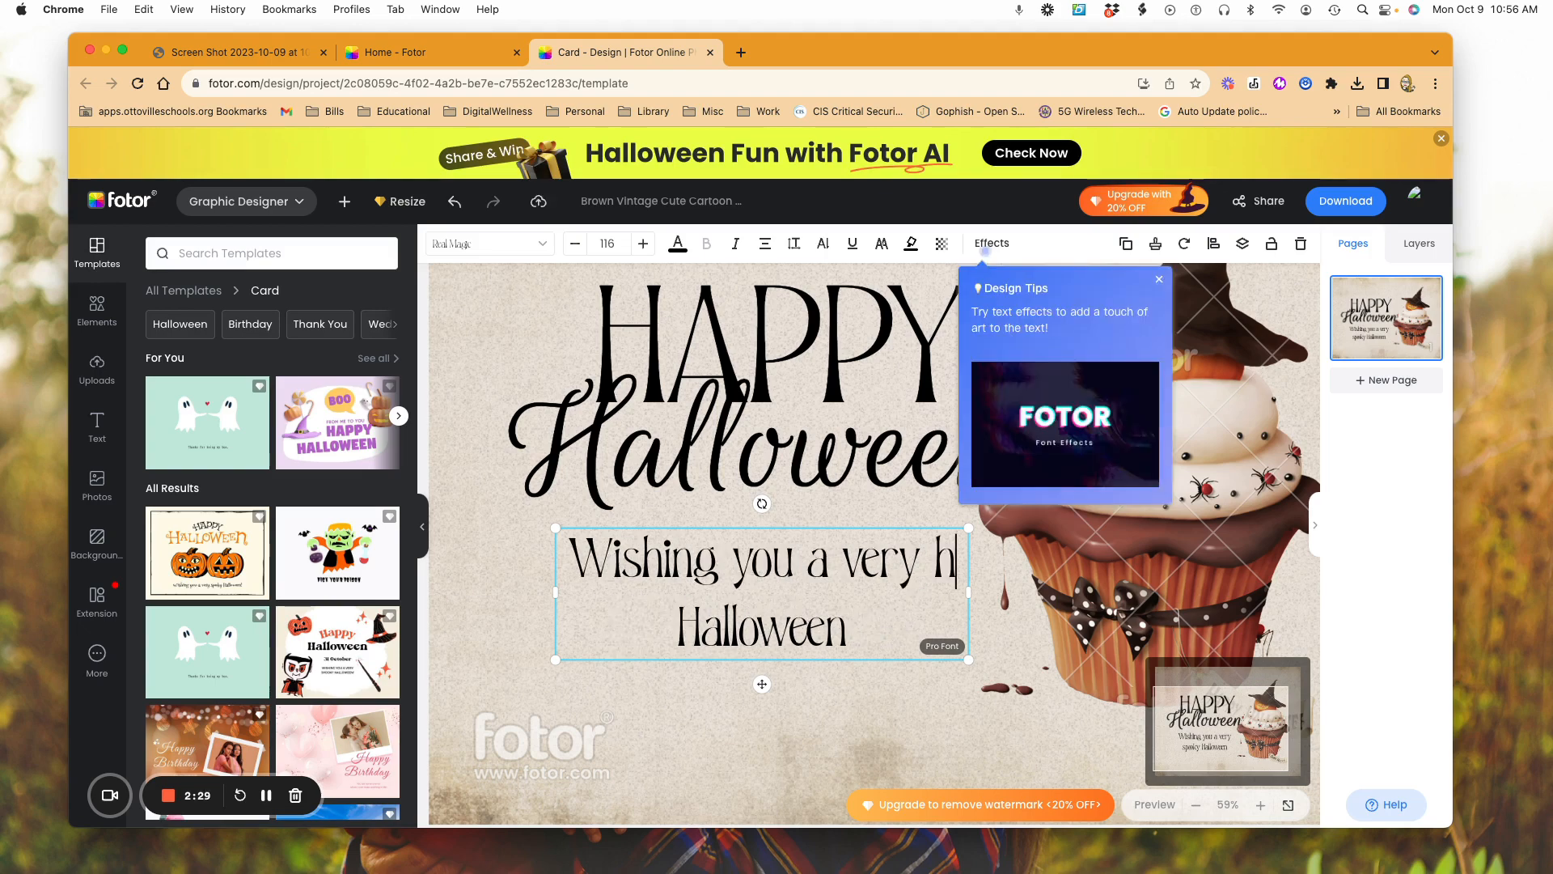
text(app)
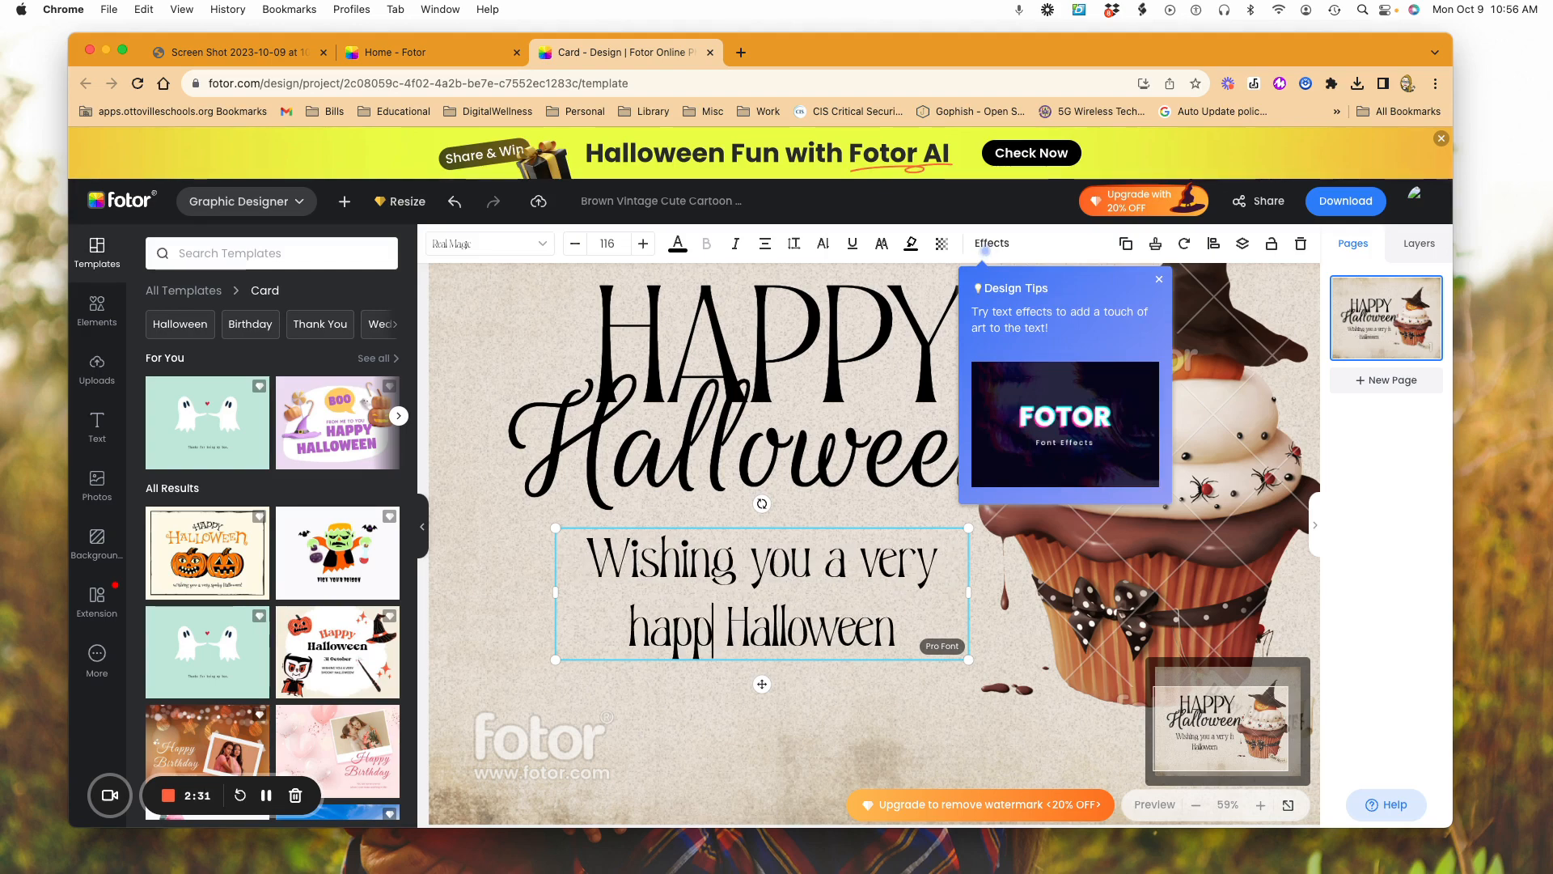
text(y)
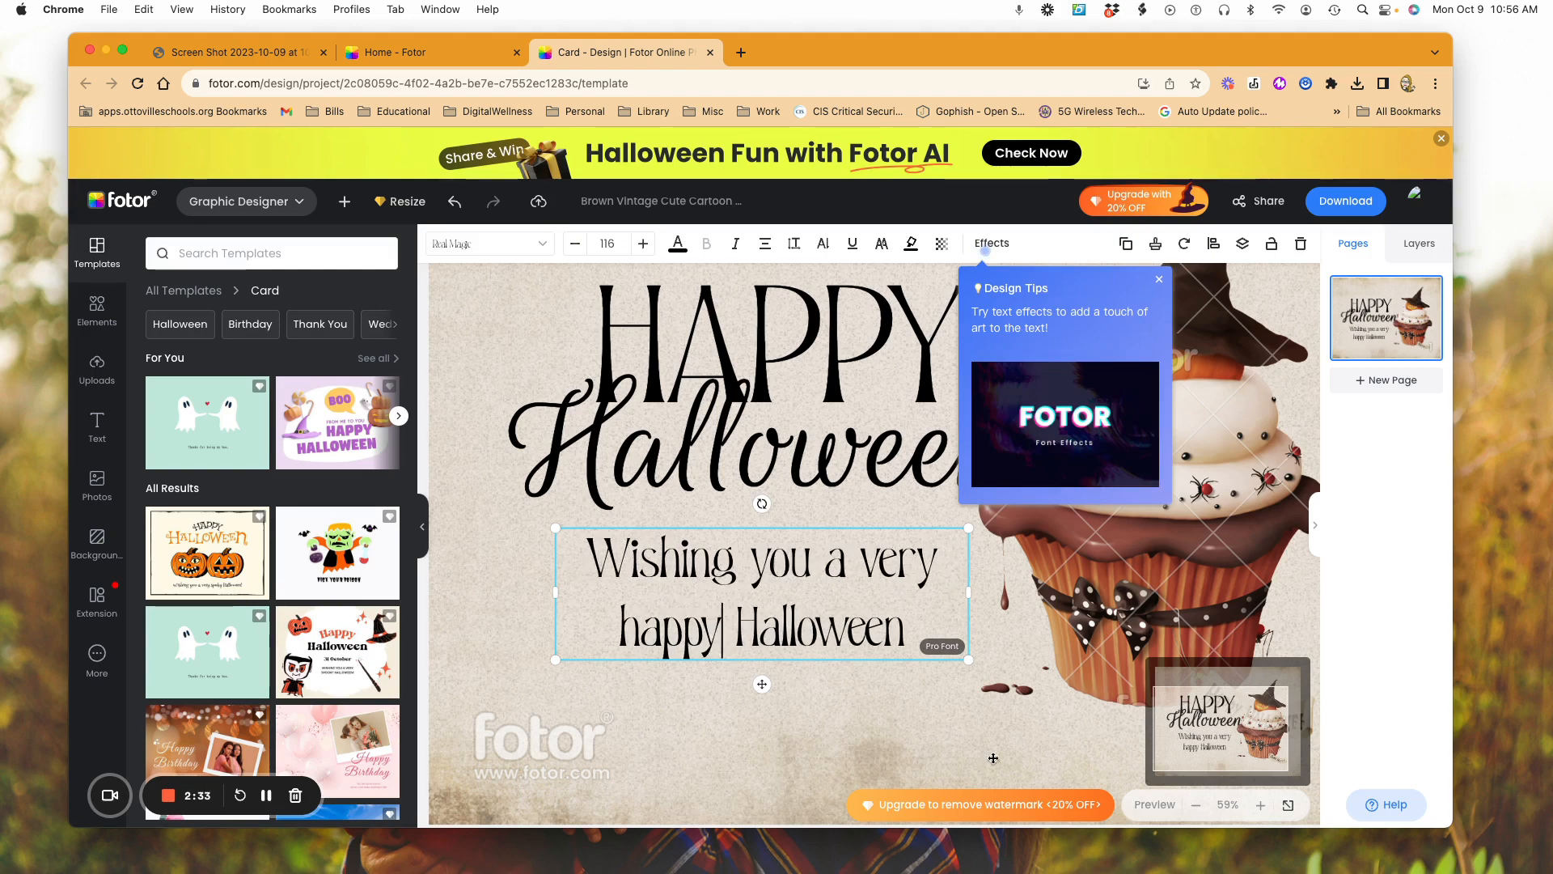
click(927, 752)
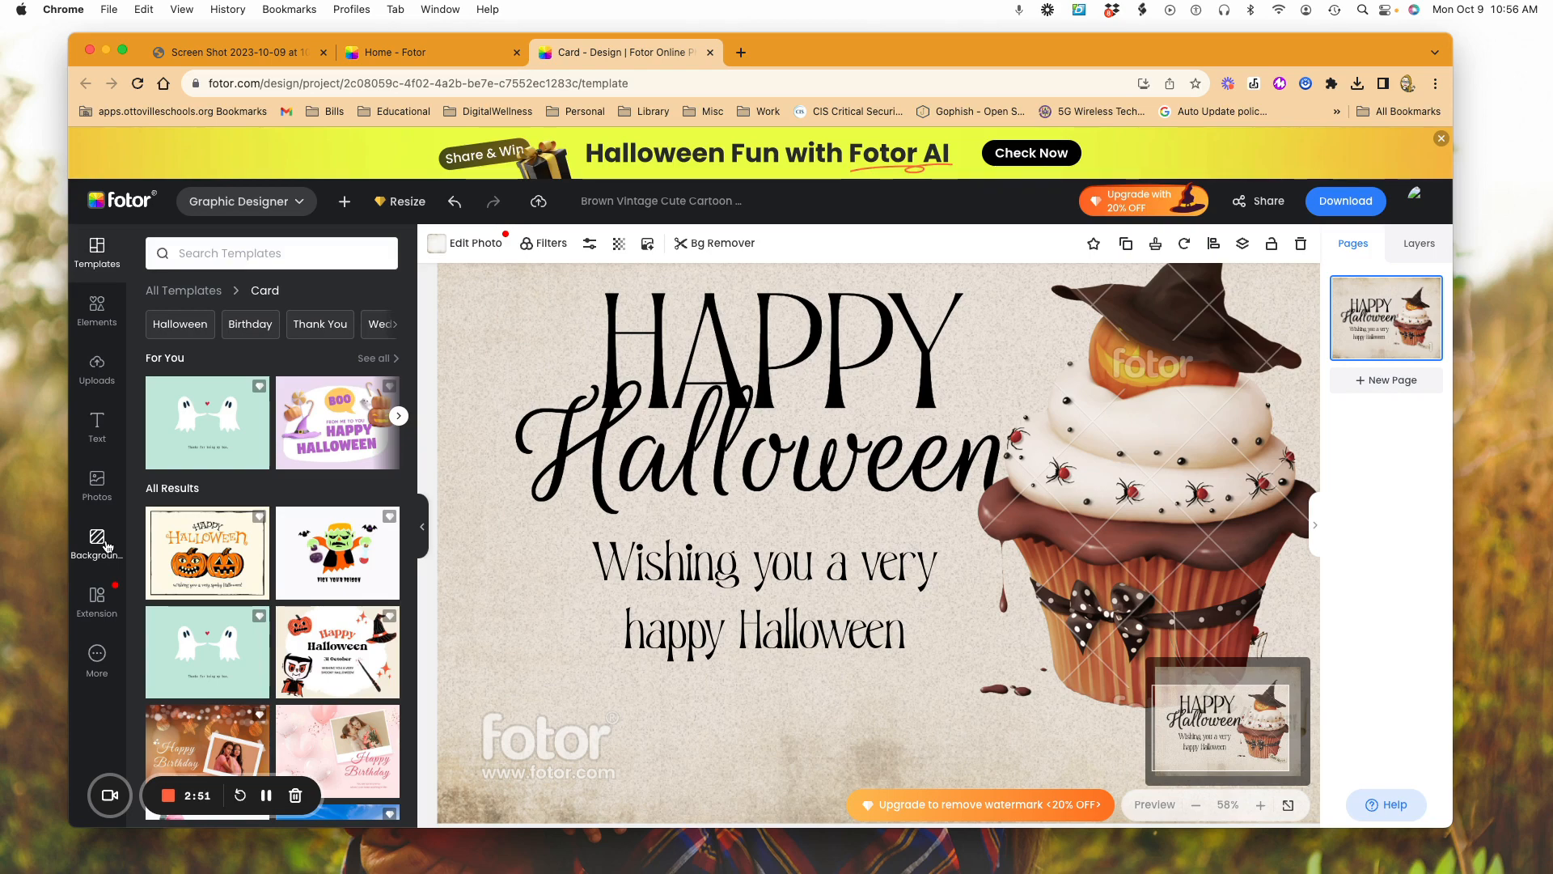
Step: Try to return from the card design to the home page and dismiss the download reminder
click(139, 204)
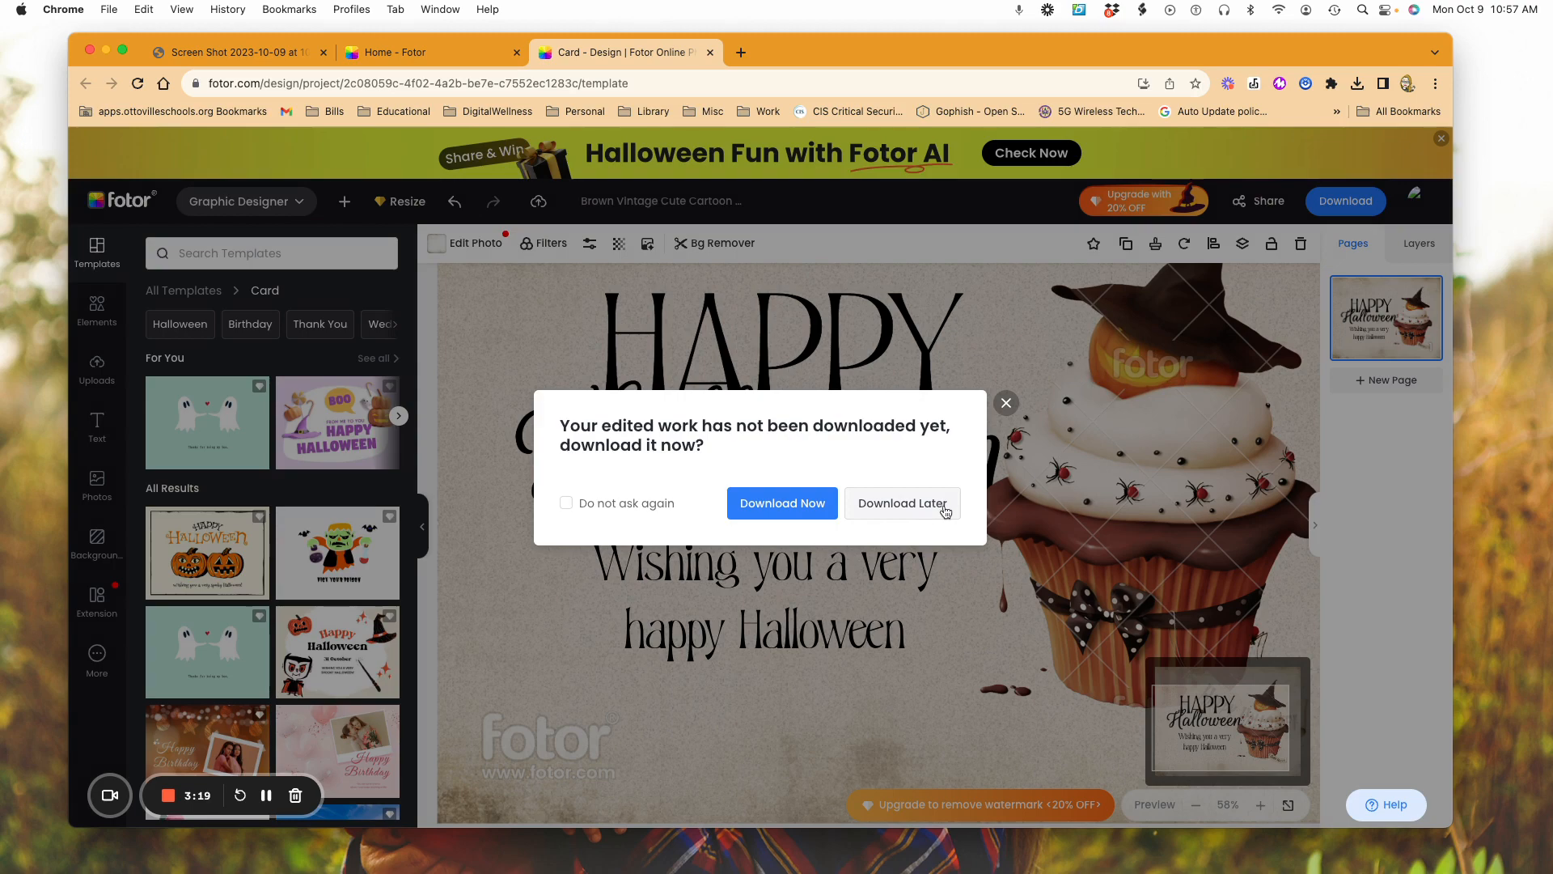
click(1005, 405)
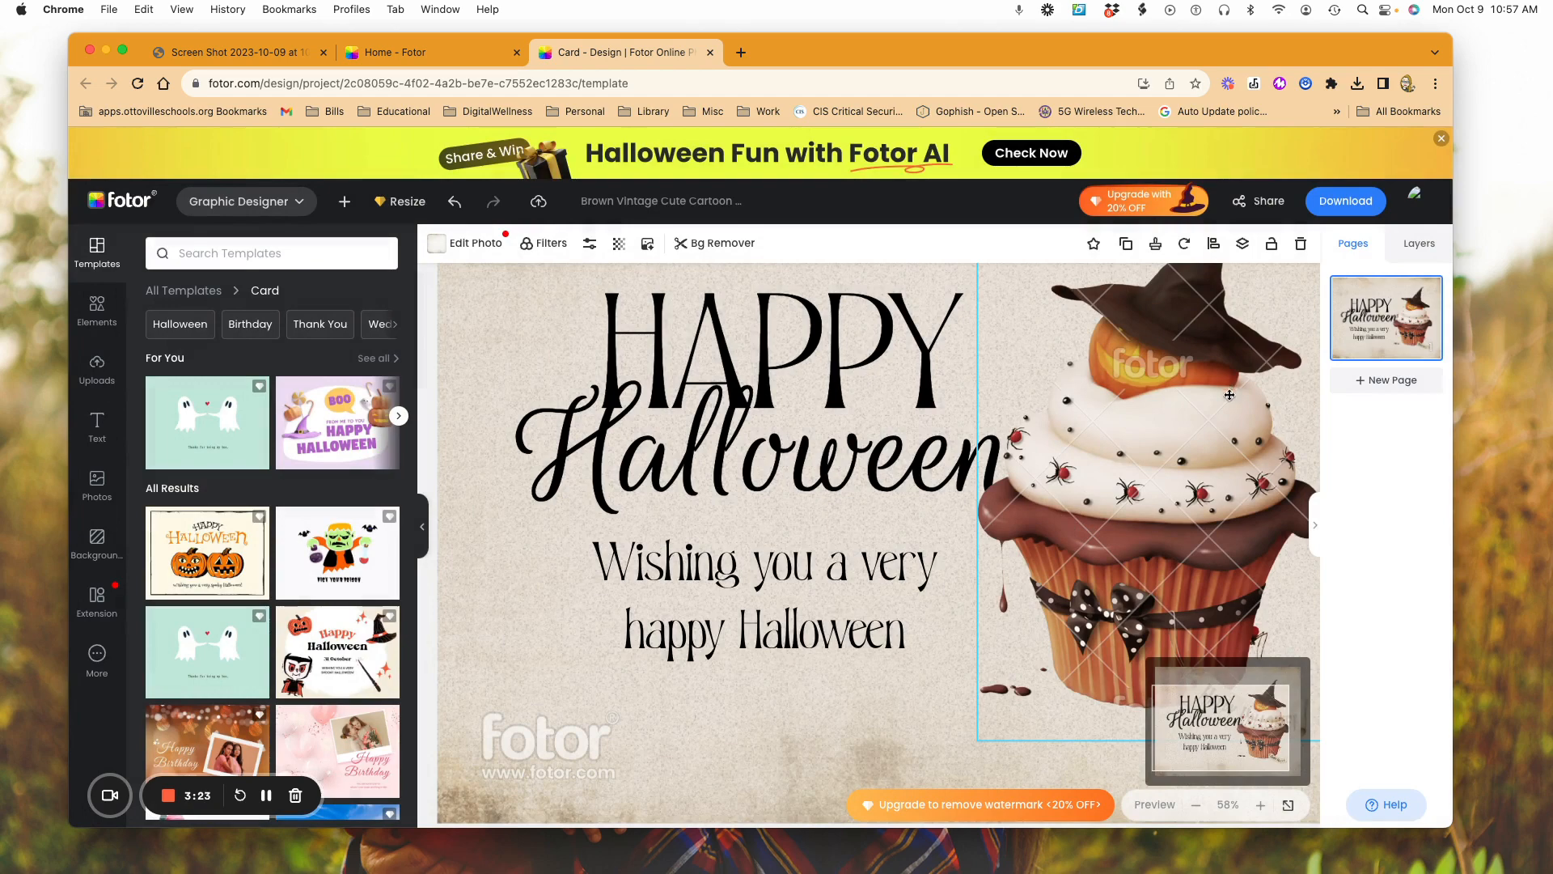
Step: Return from the Halloween card design to the home page, postponing the download
mouse_move(1151, 210)
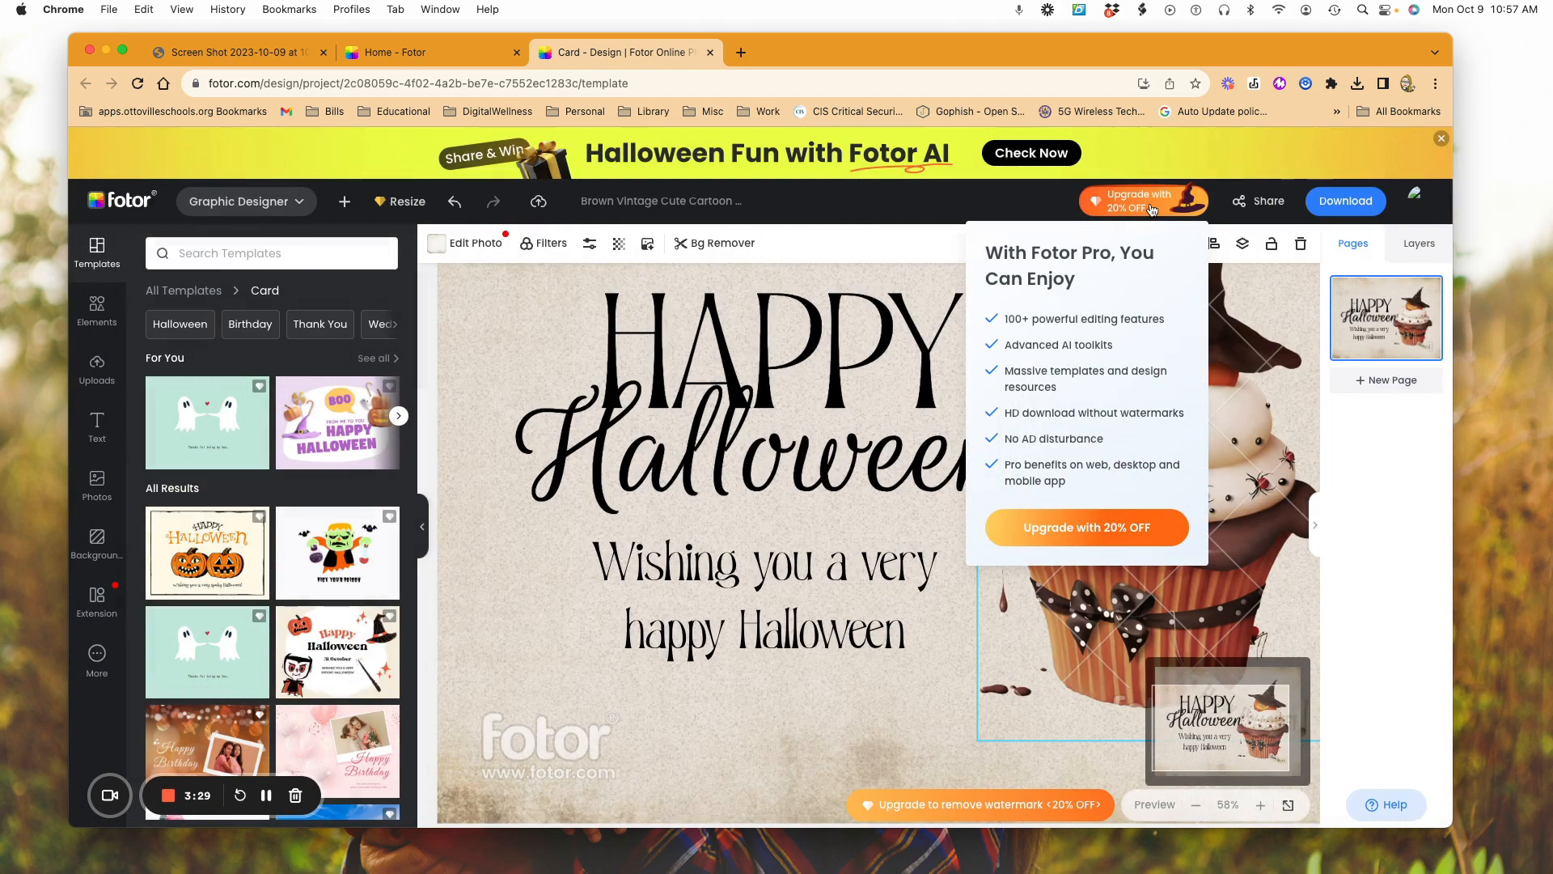
click(123, 206)
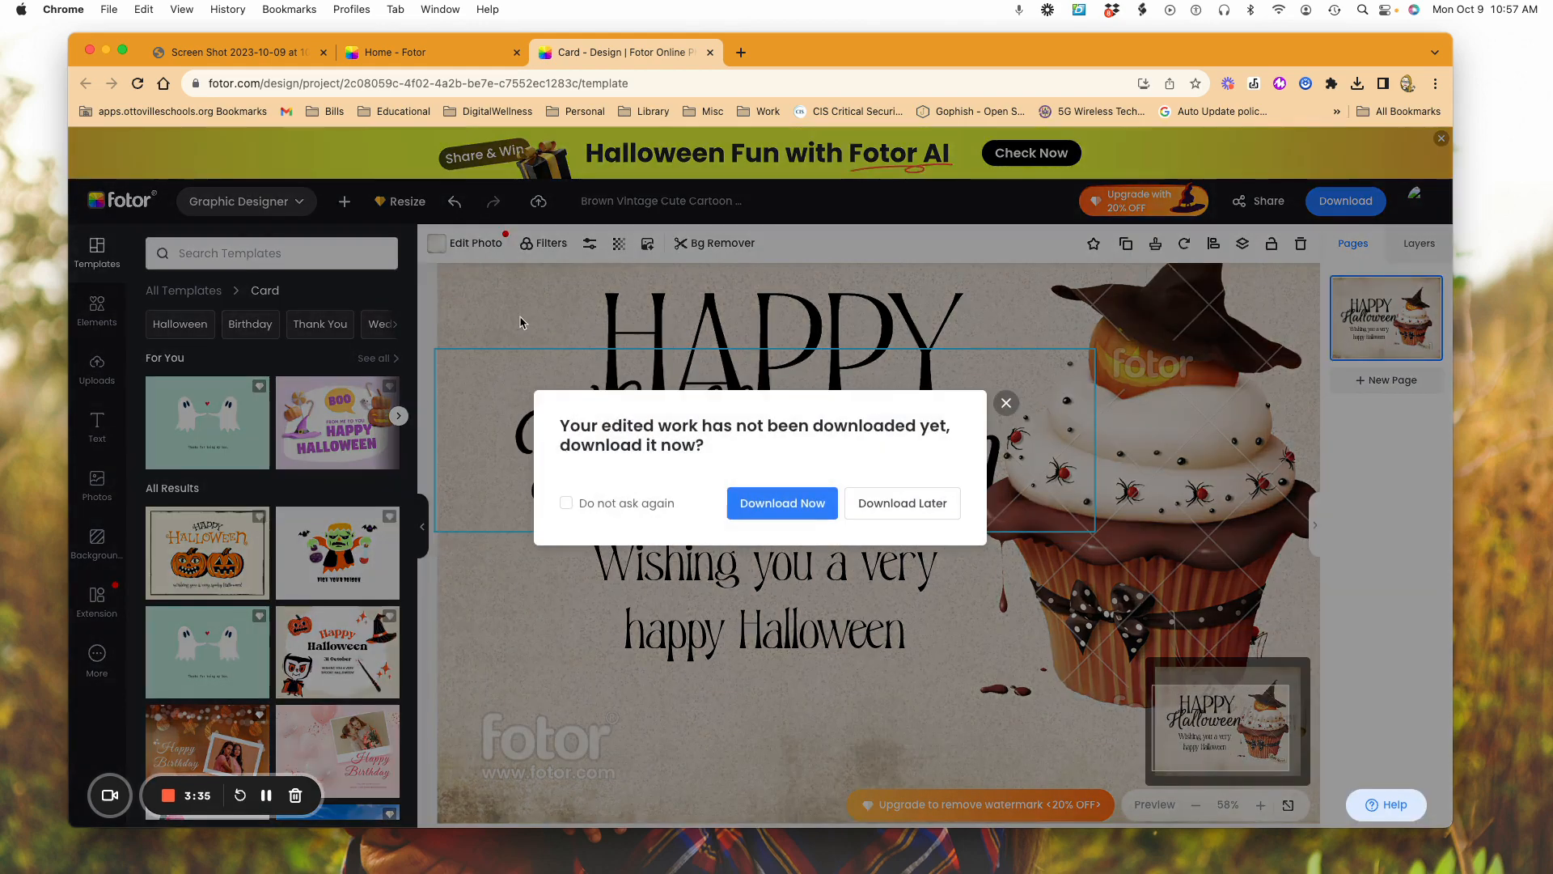
click(913, 507)
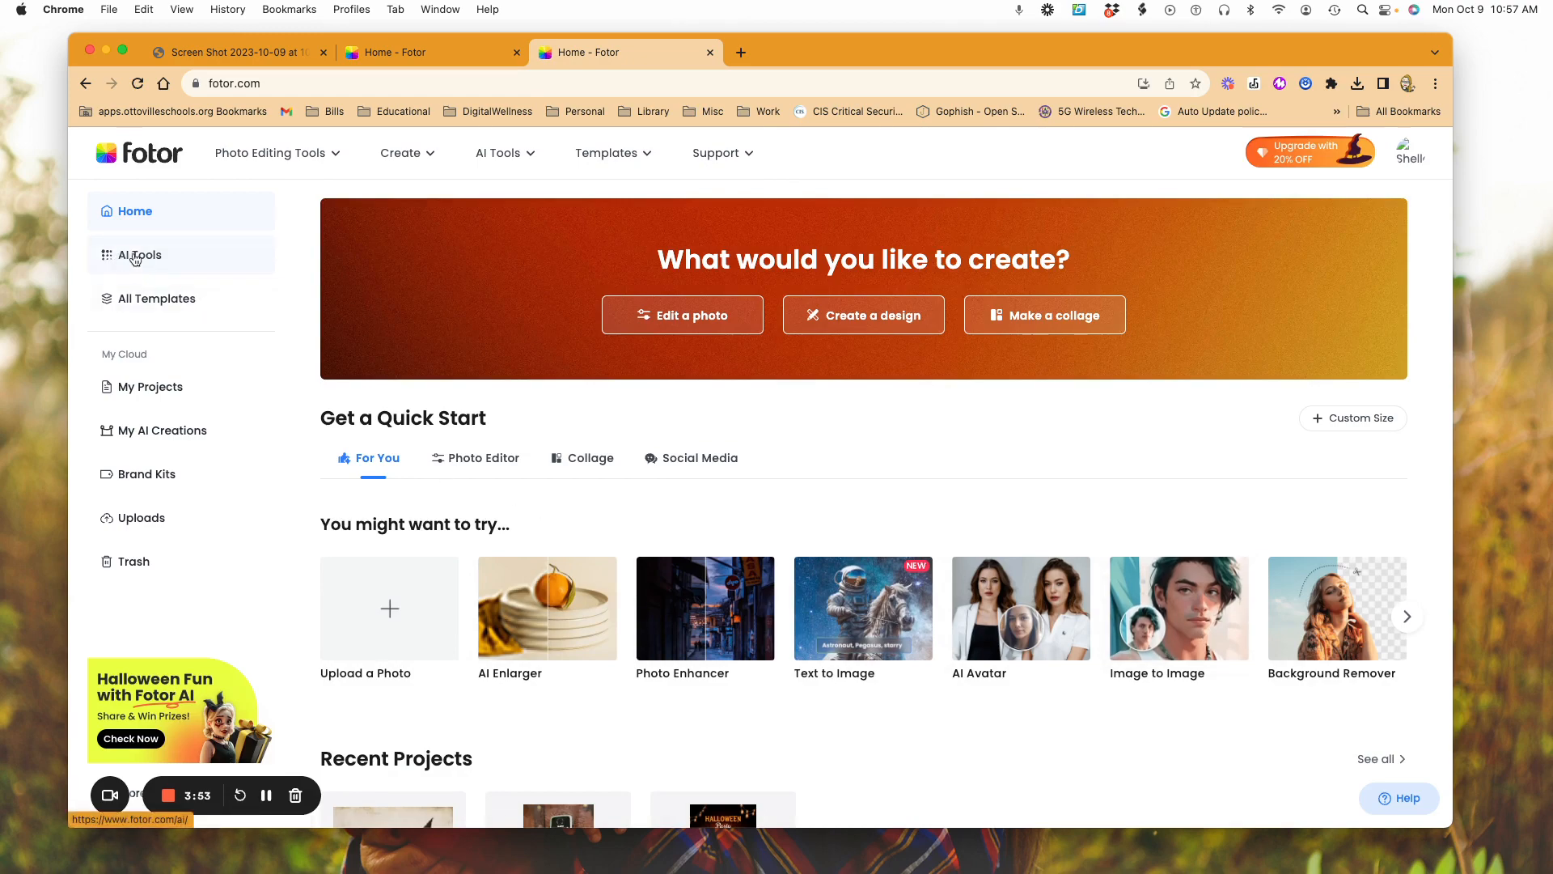
Step: Open the AI background generator from the AI tools collection and switch to its background remover
click(136, 257)
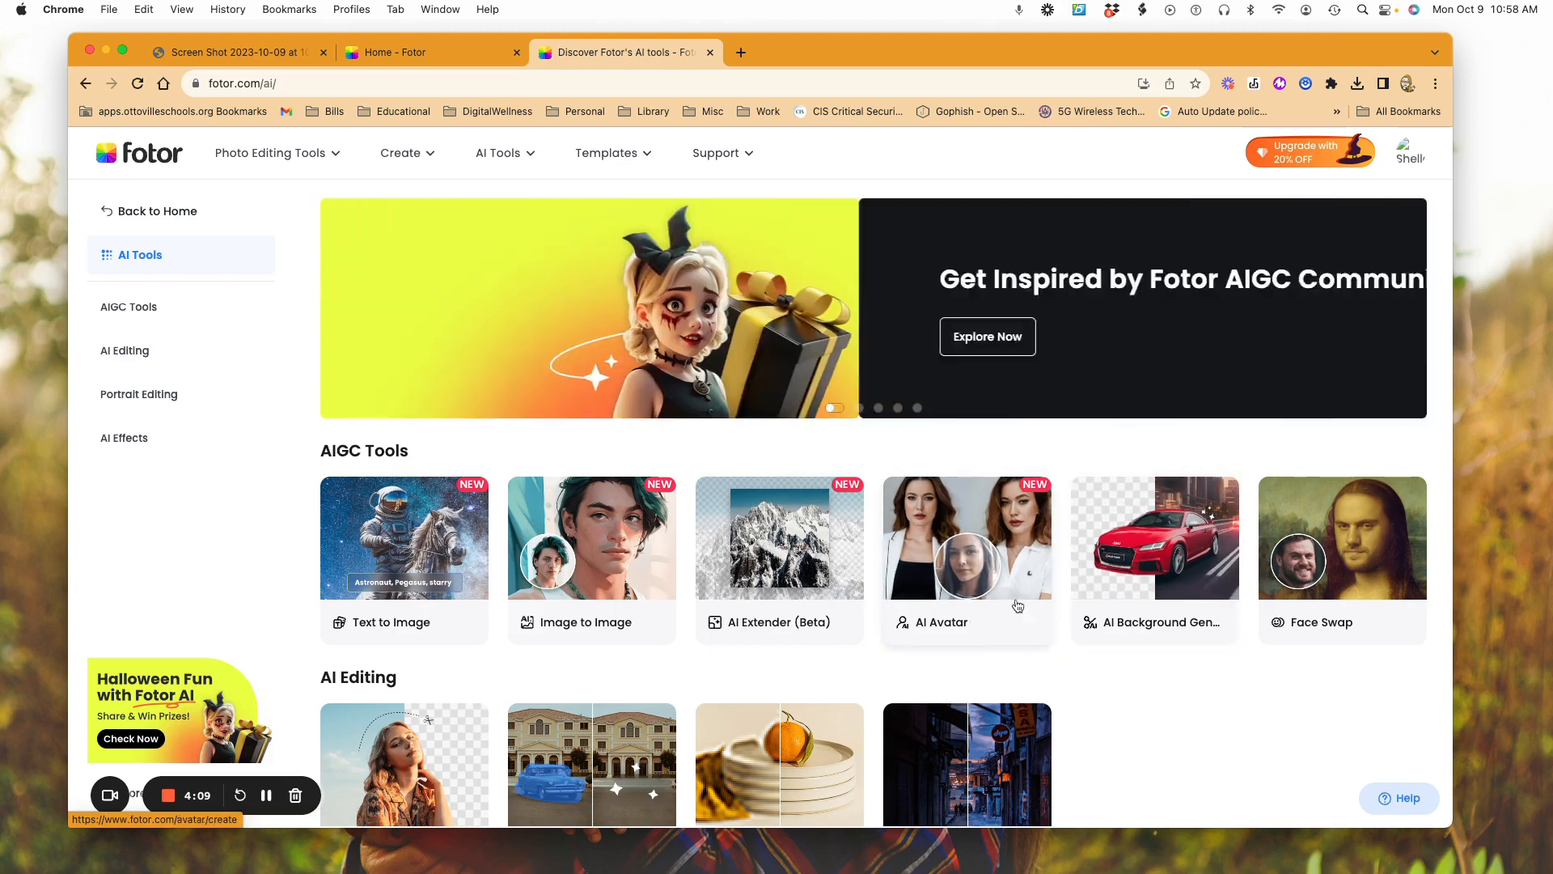
click(1145, 572)
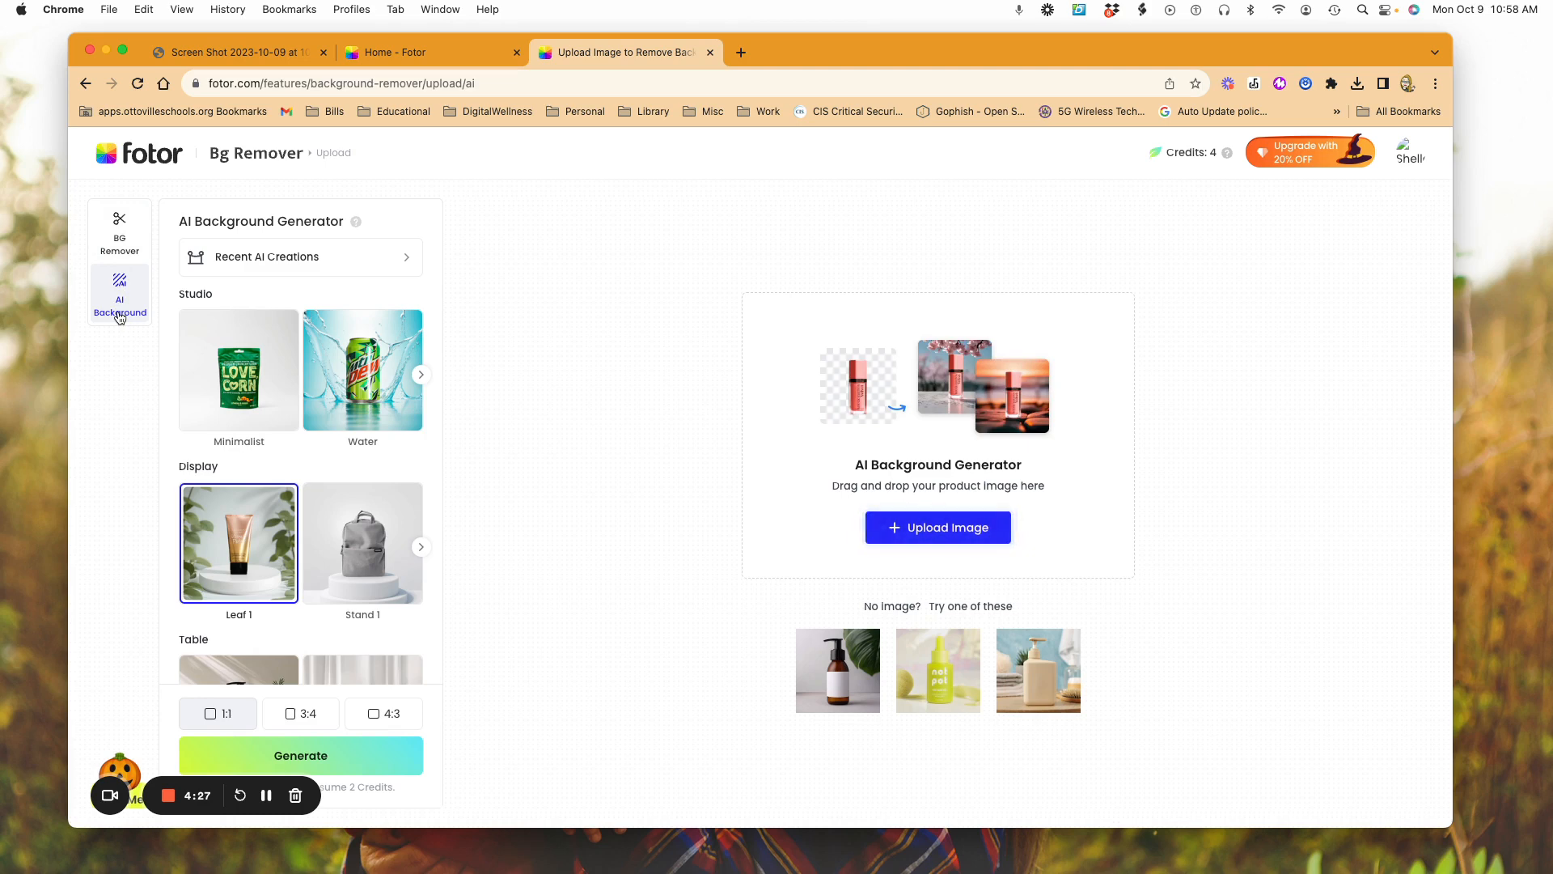
click(120, 235)
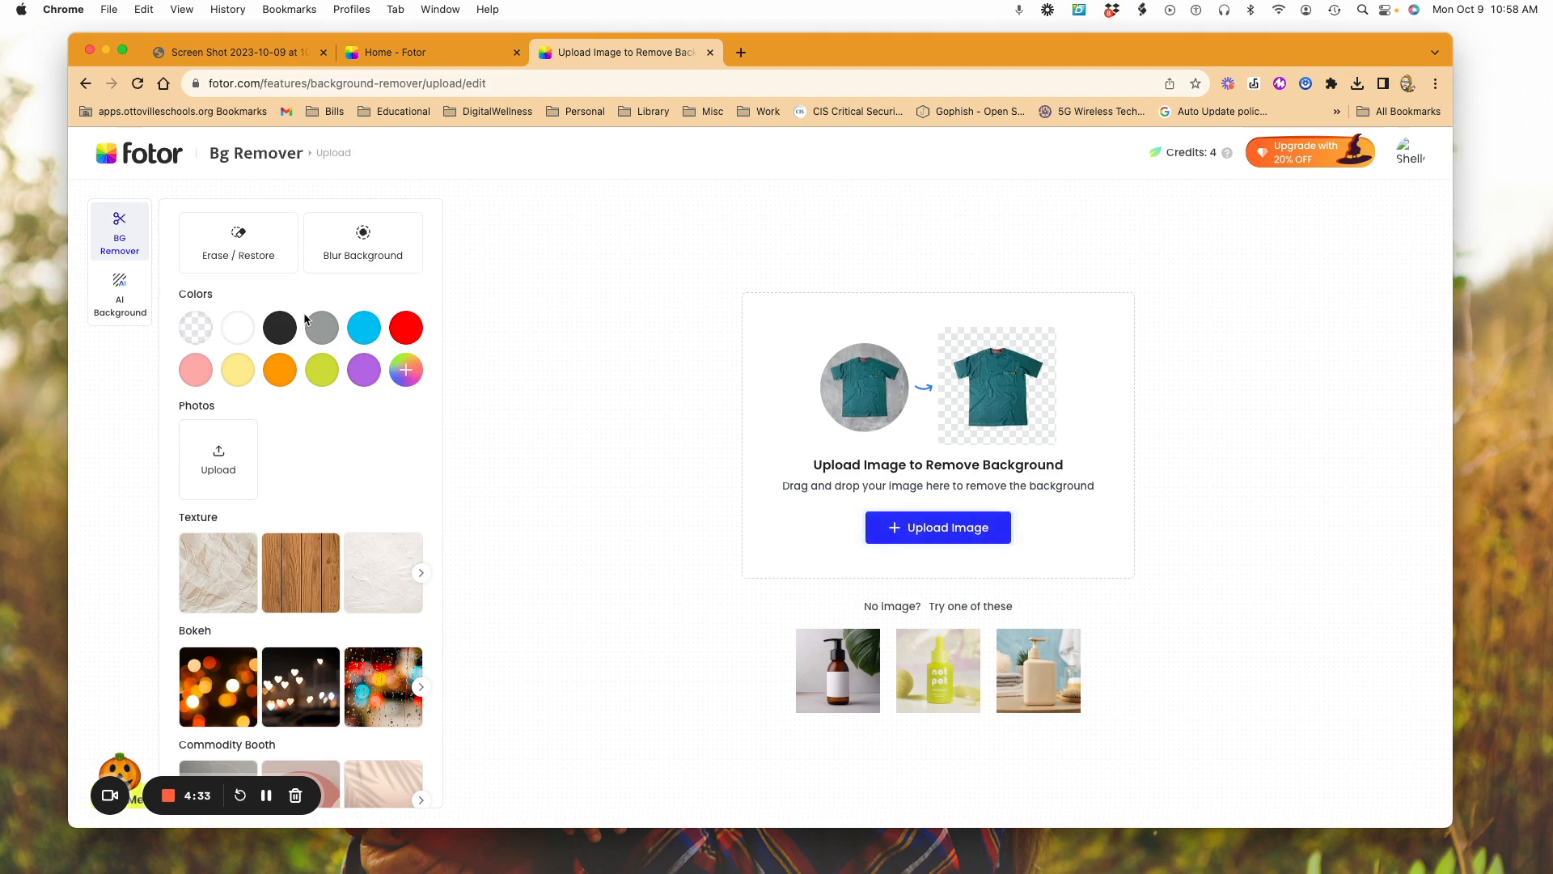
Step: Upload camera-fotor-2023100910420.jpg from the Downloads folder to remove the background behind the phone
click(957, 537)
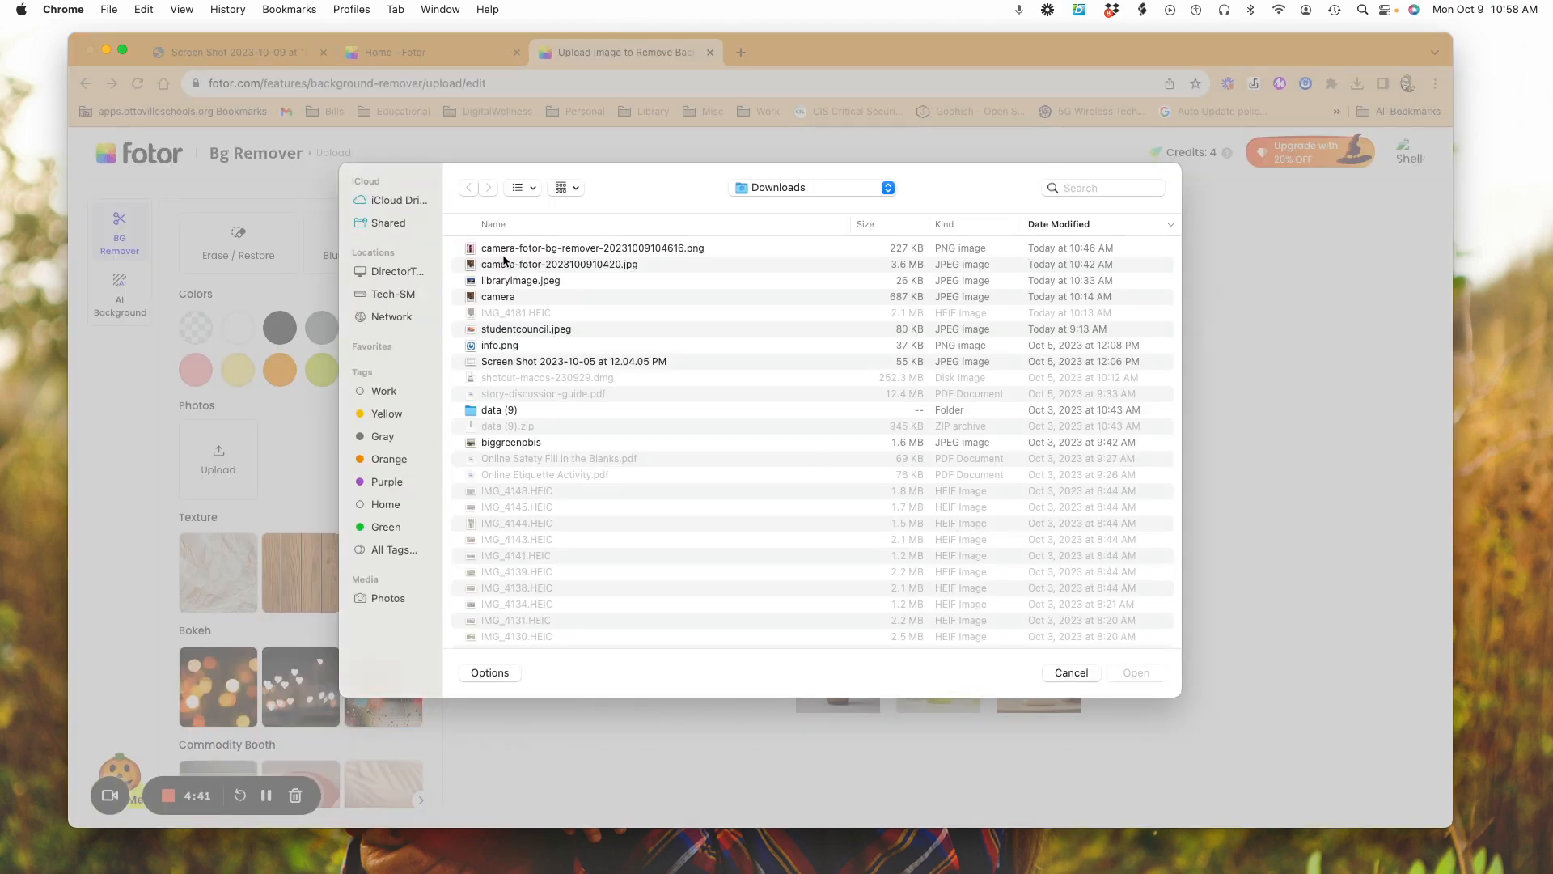
click(512, 265)
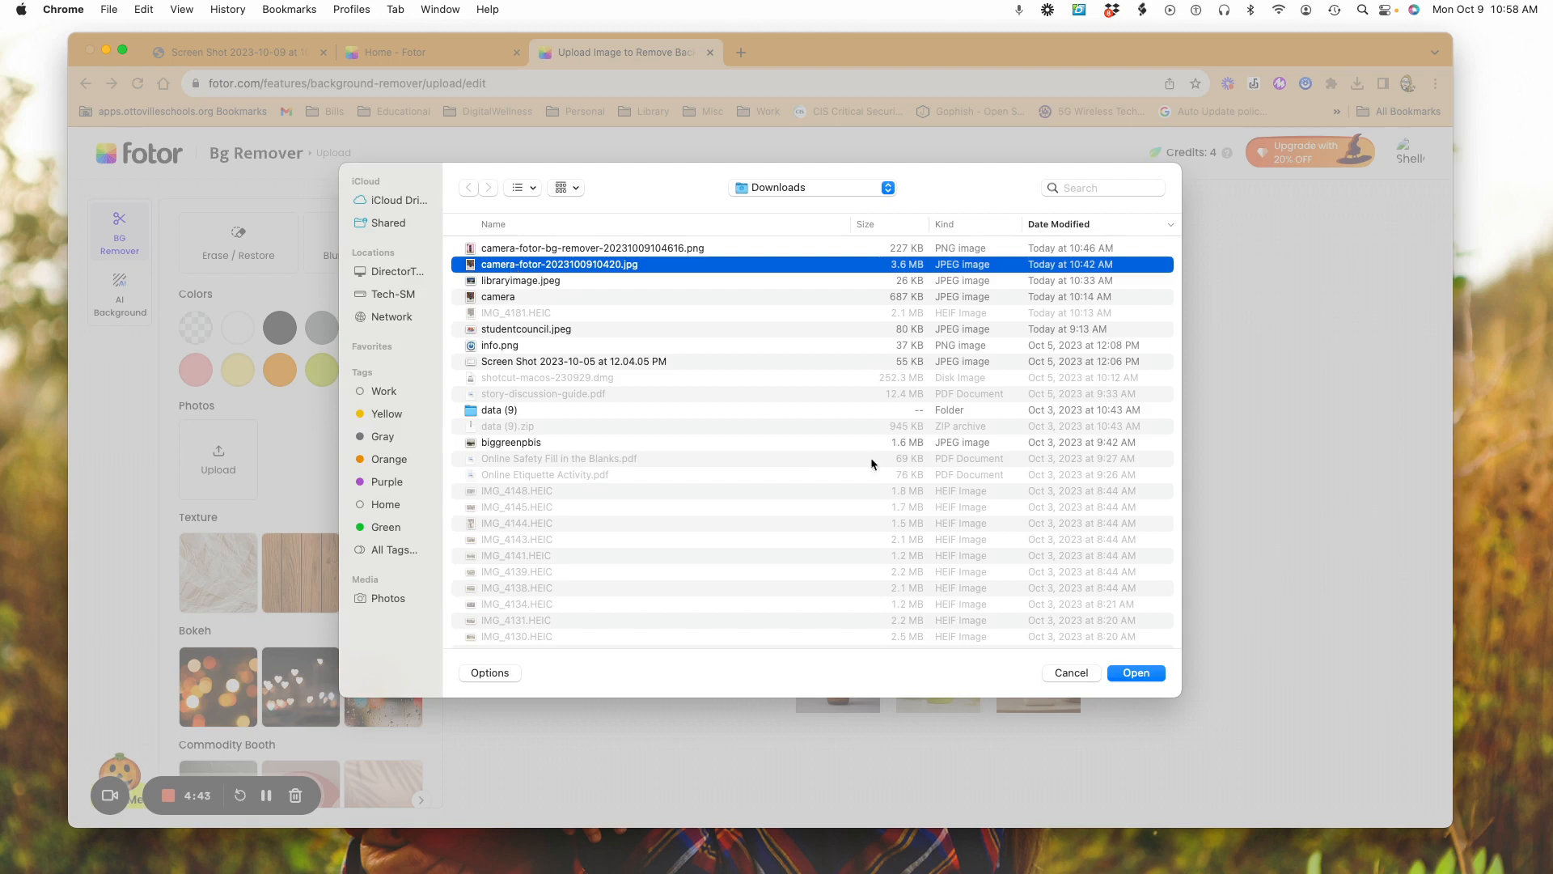
click(1140, 673)
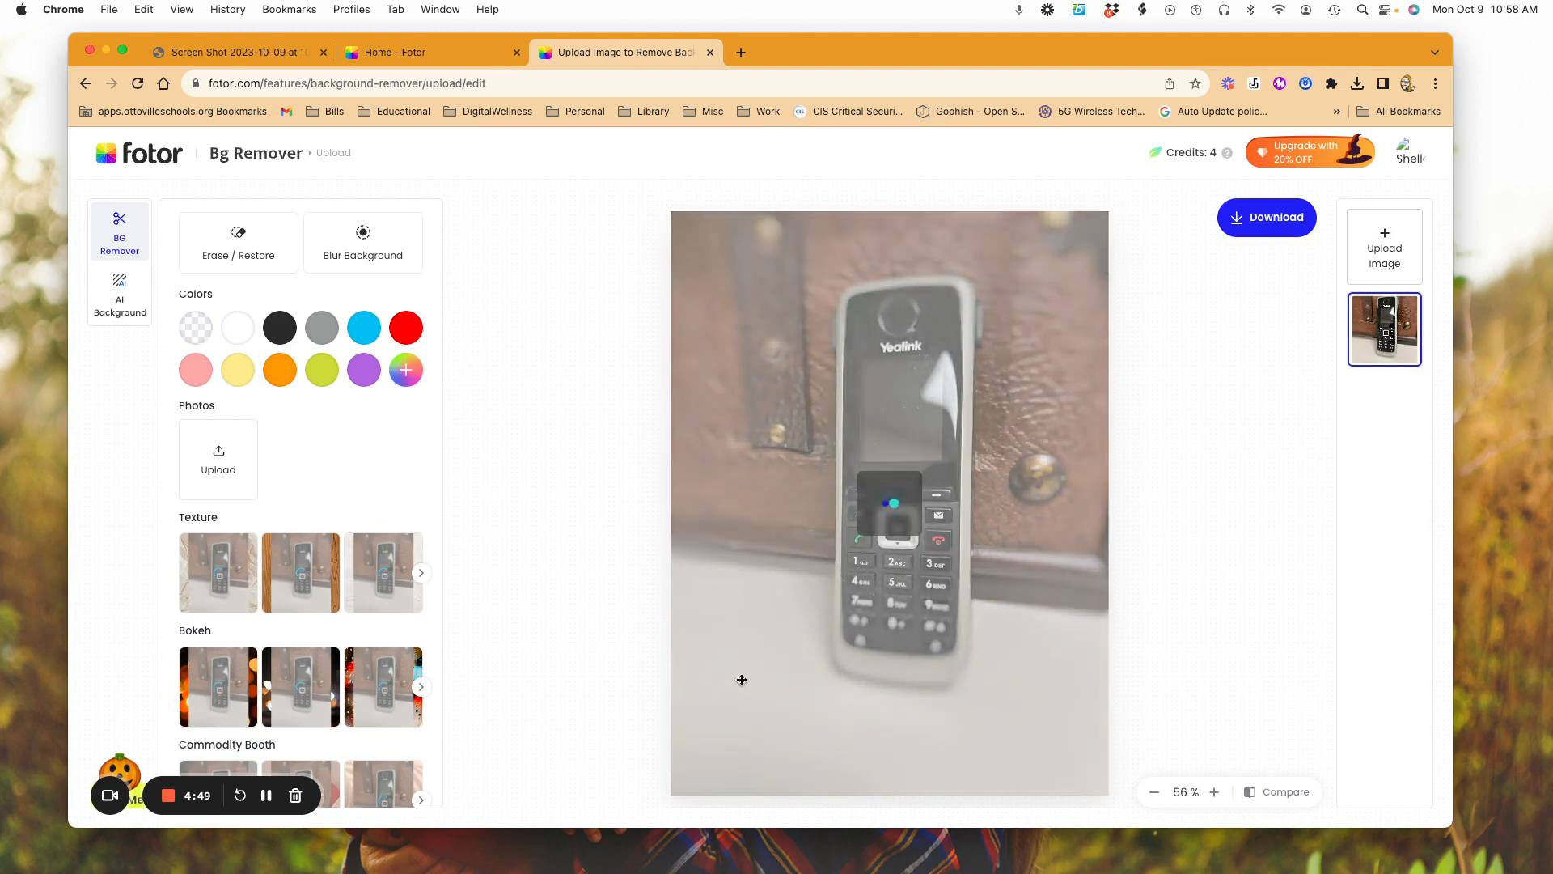
Step: Put a plain sky-blue colour behind the cut-out phone
click(227, 713)
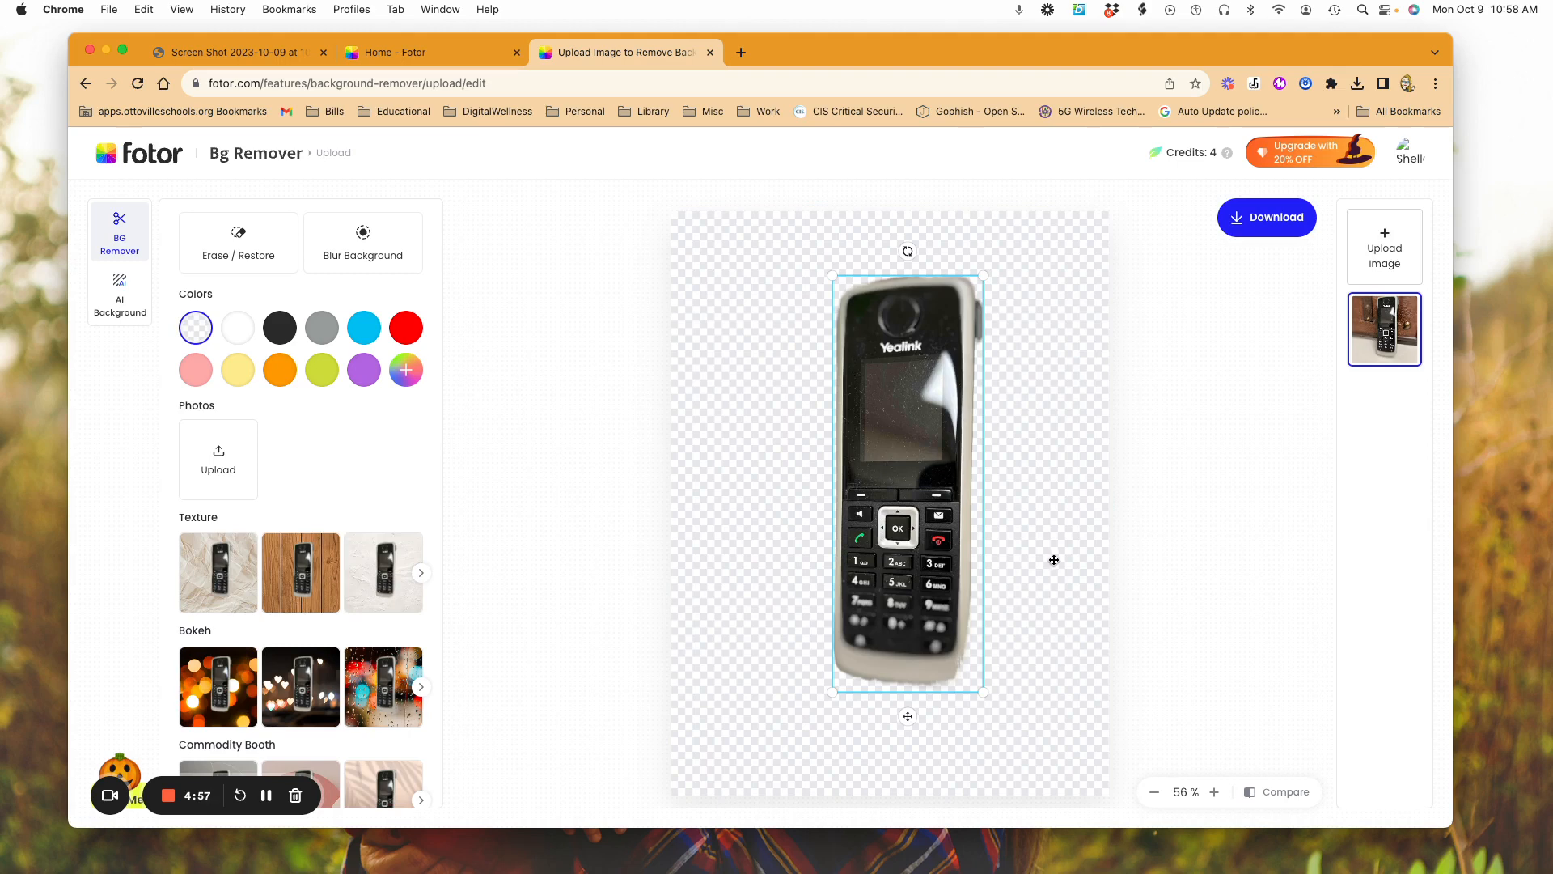
click(364, 327)
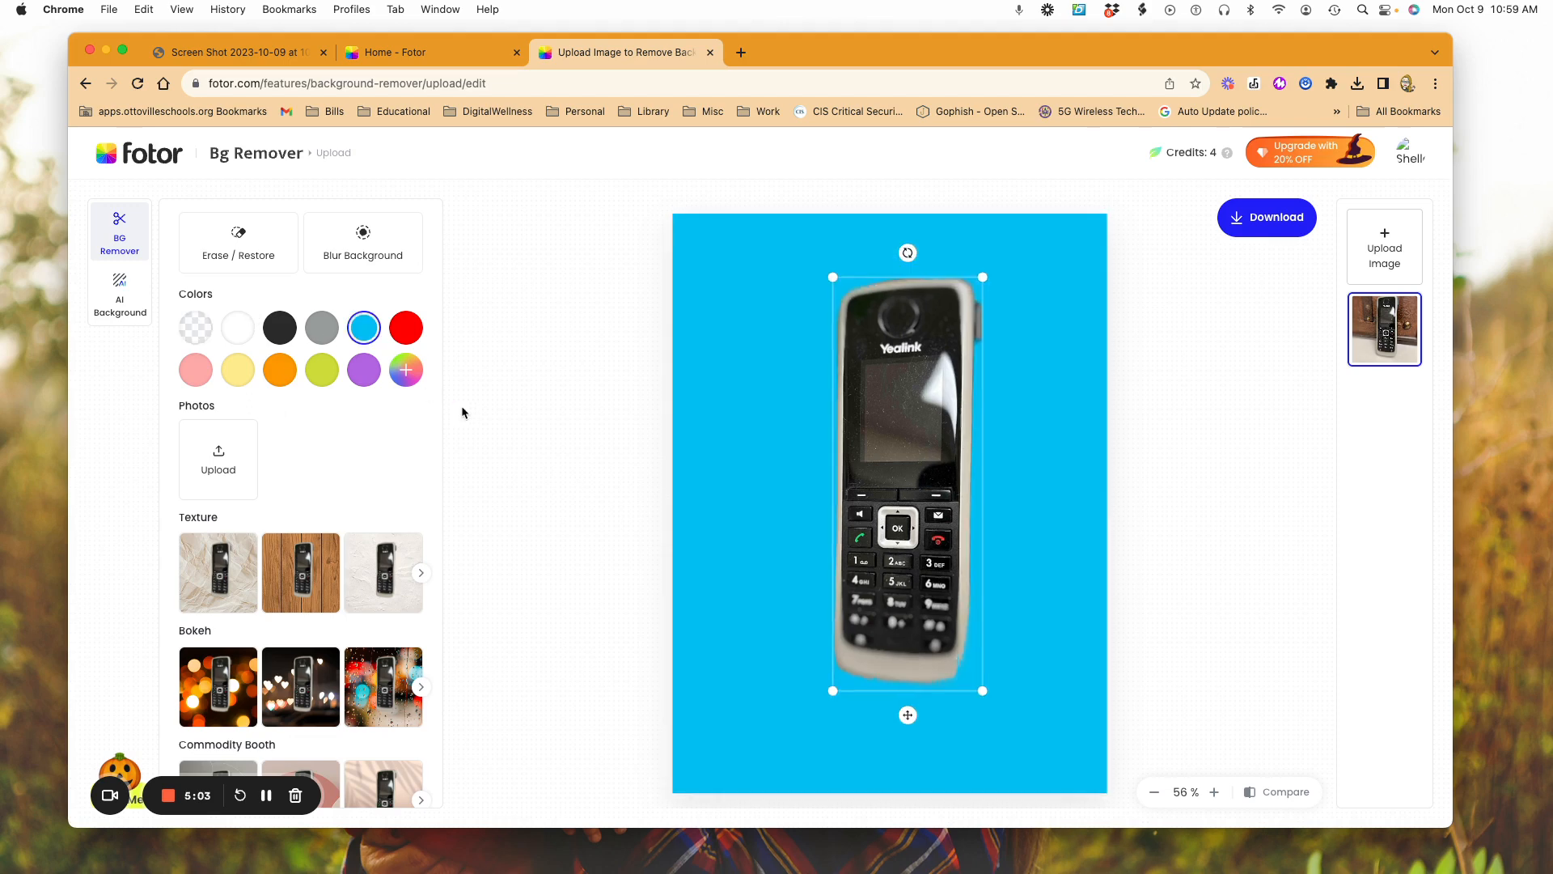
Step: Apply the dark blue smoke background from the Abstract category behind the phone
scroll(306, 566, down, 5)
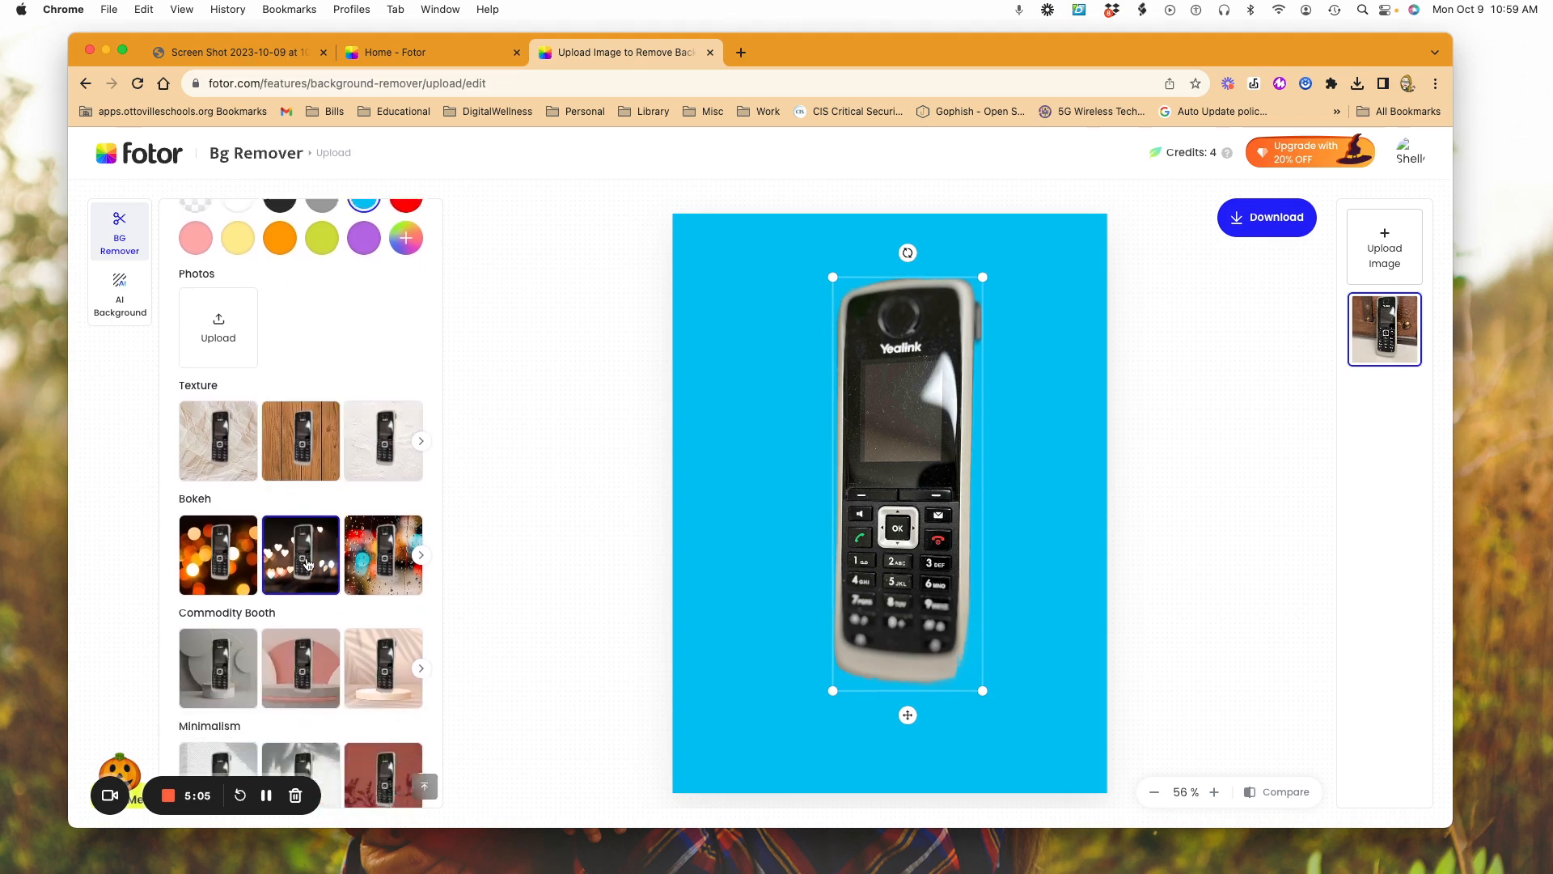
scroll(307, 564, down, 5)
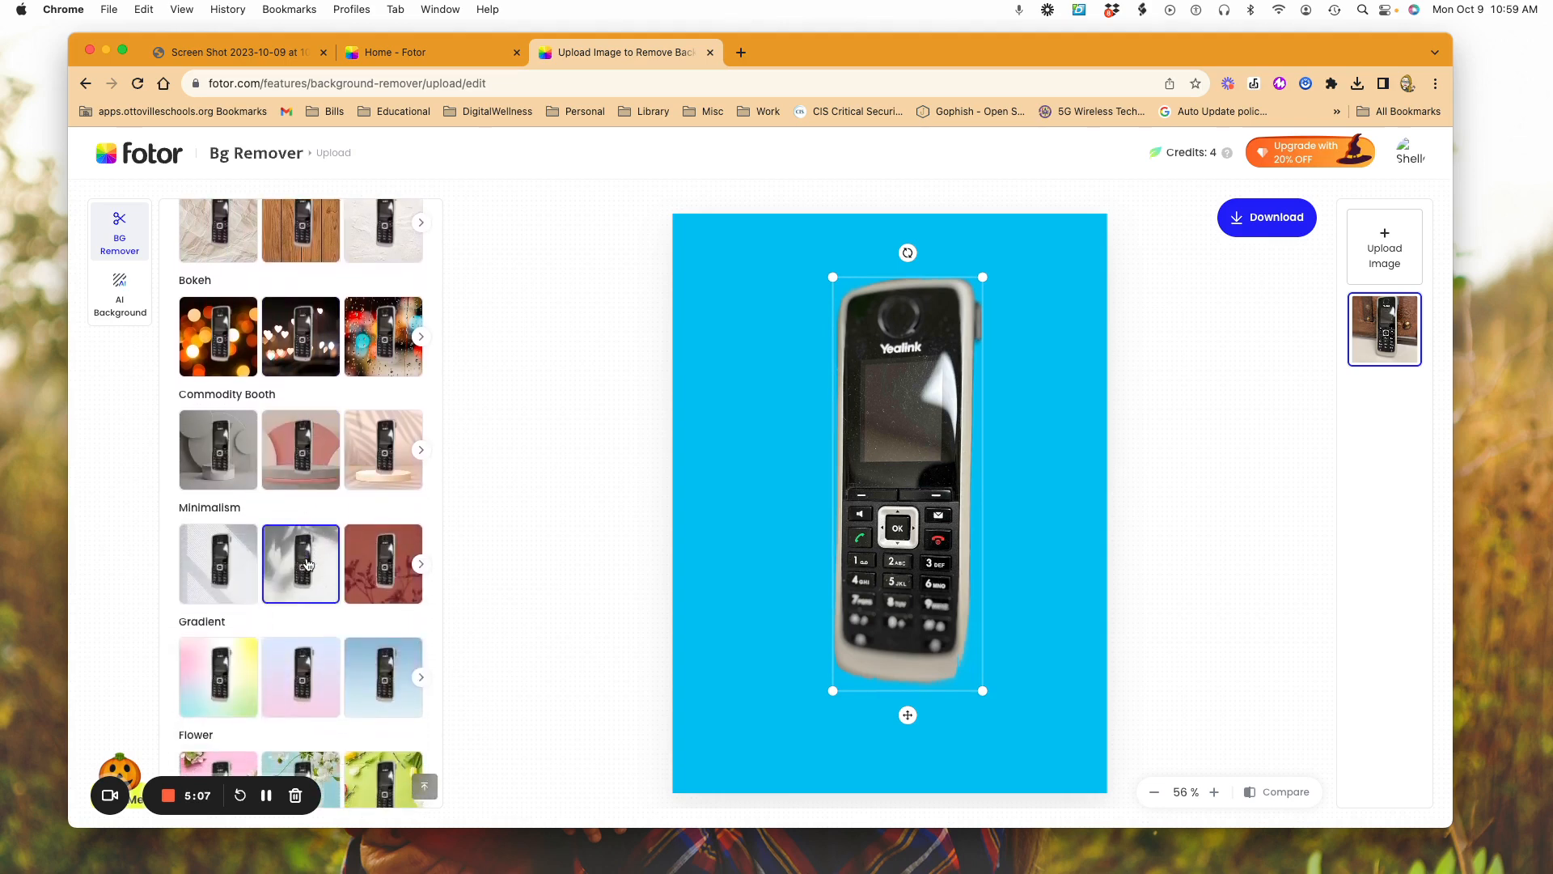
scroll(308, 563, down, 2)
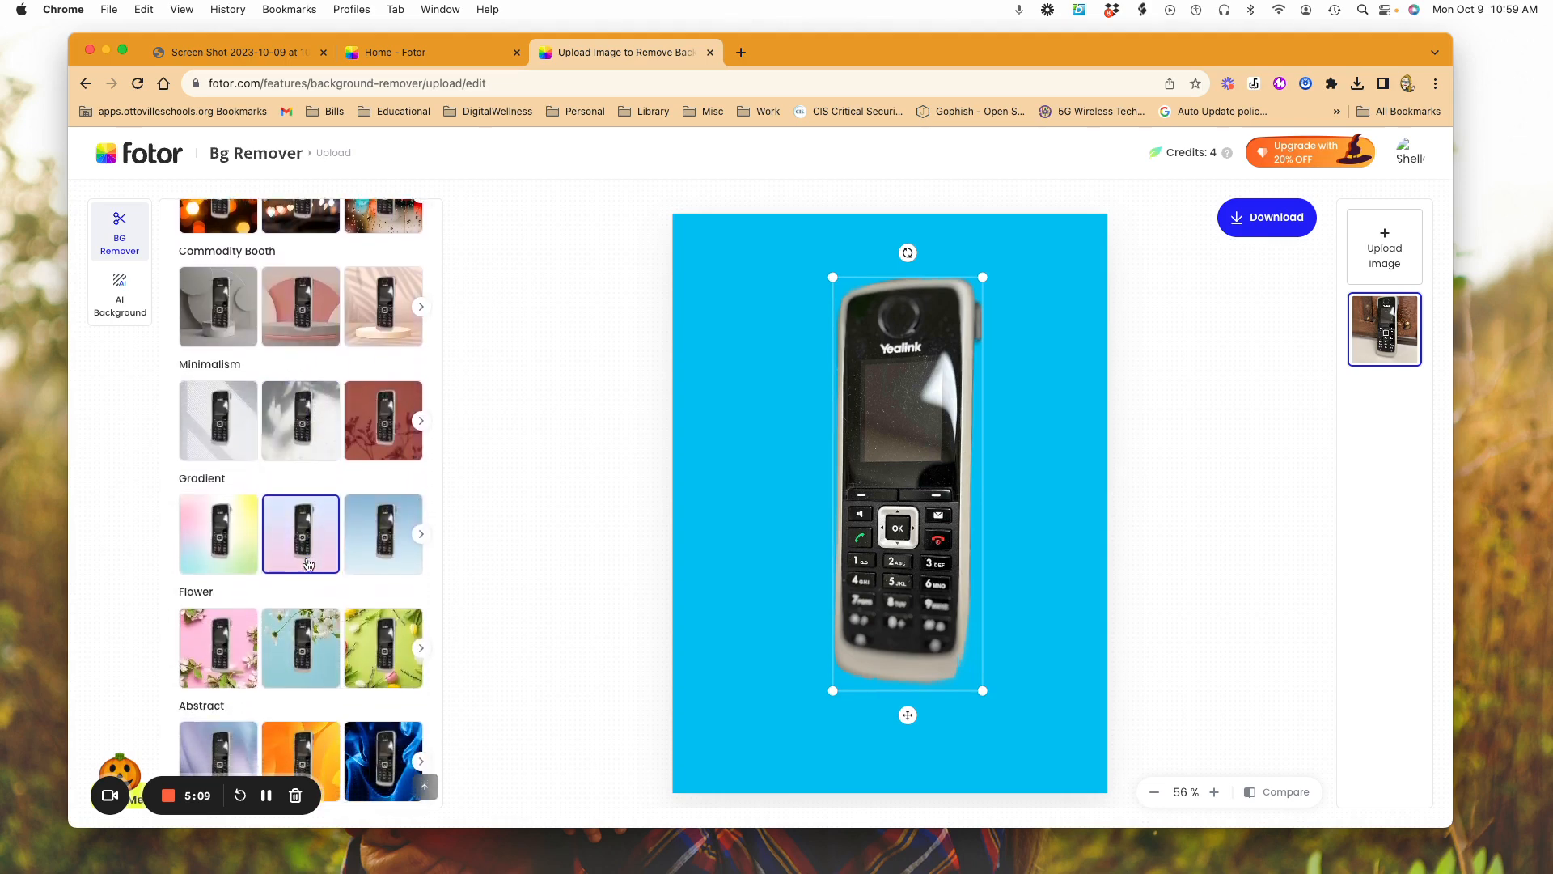
scroll(308, 564, down, 2)
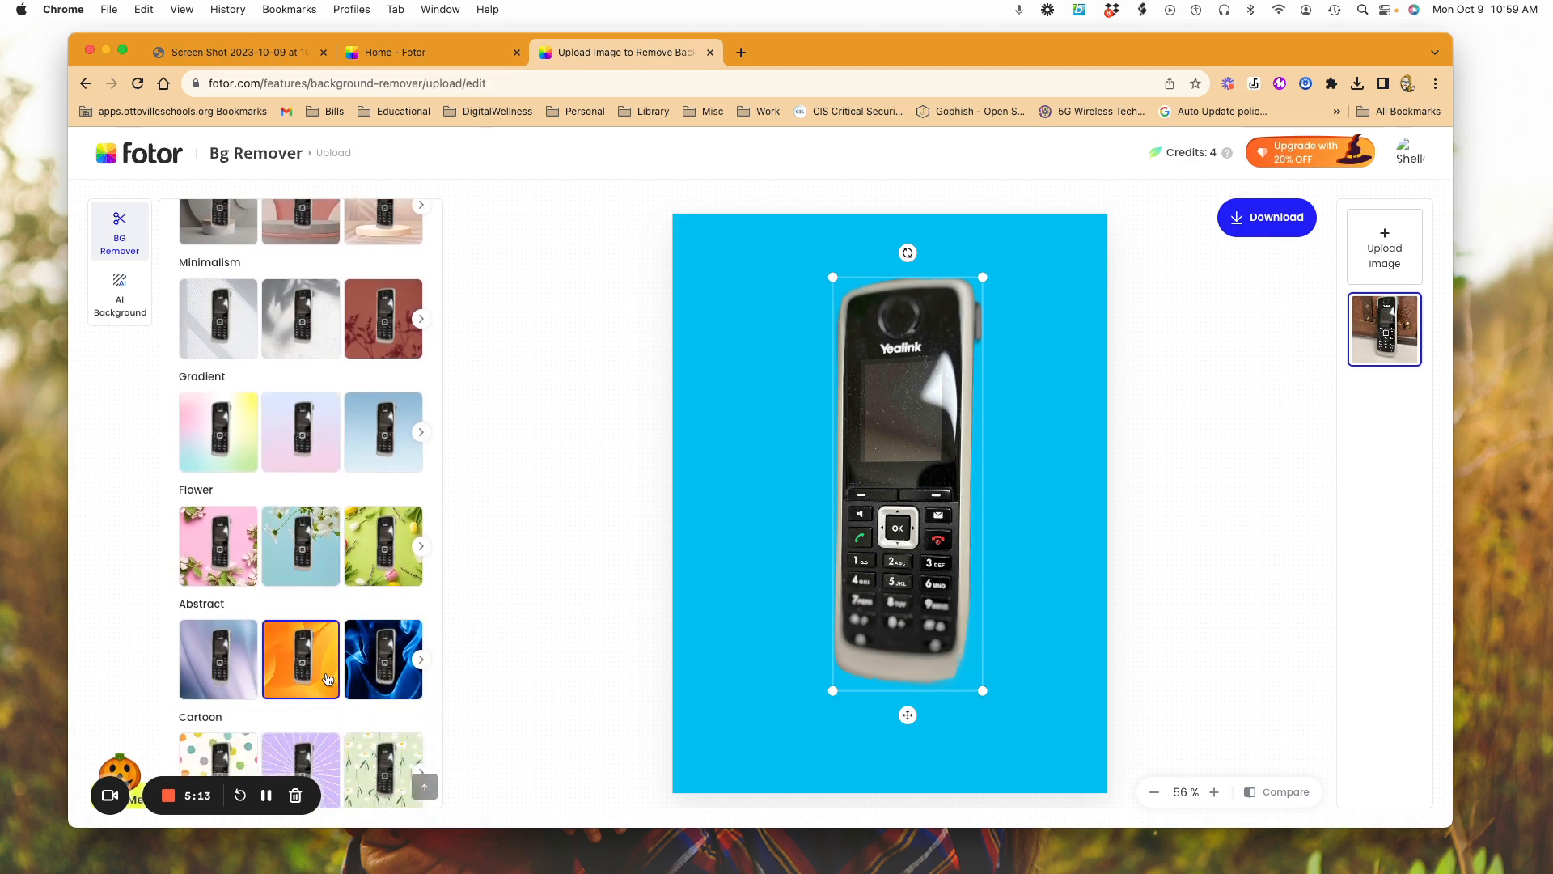
click(361, 676)
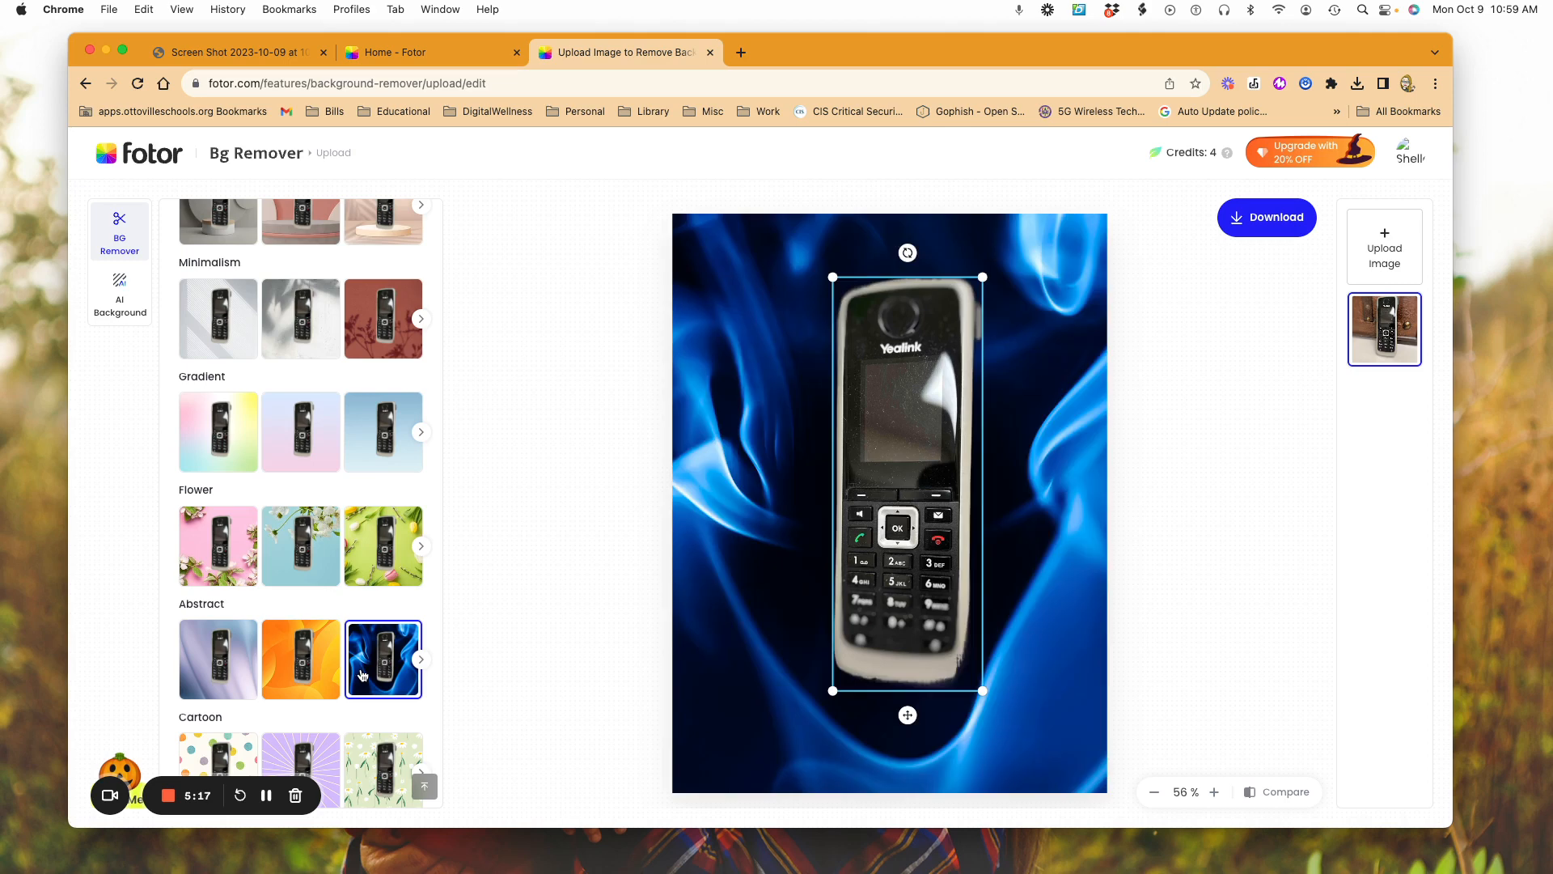
Step: Download the phone with the blue smoke background as a Preview Image at 375 x 500 px
scroll(326, 600, down, 2)
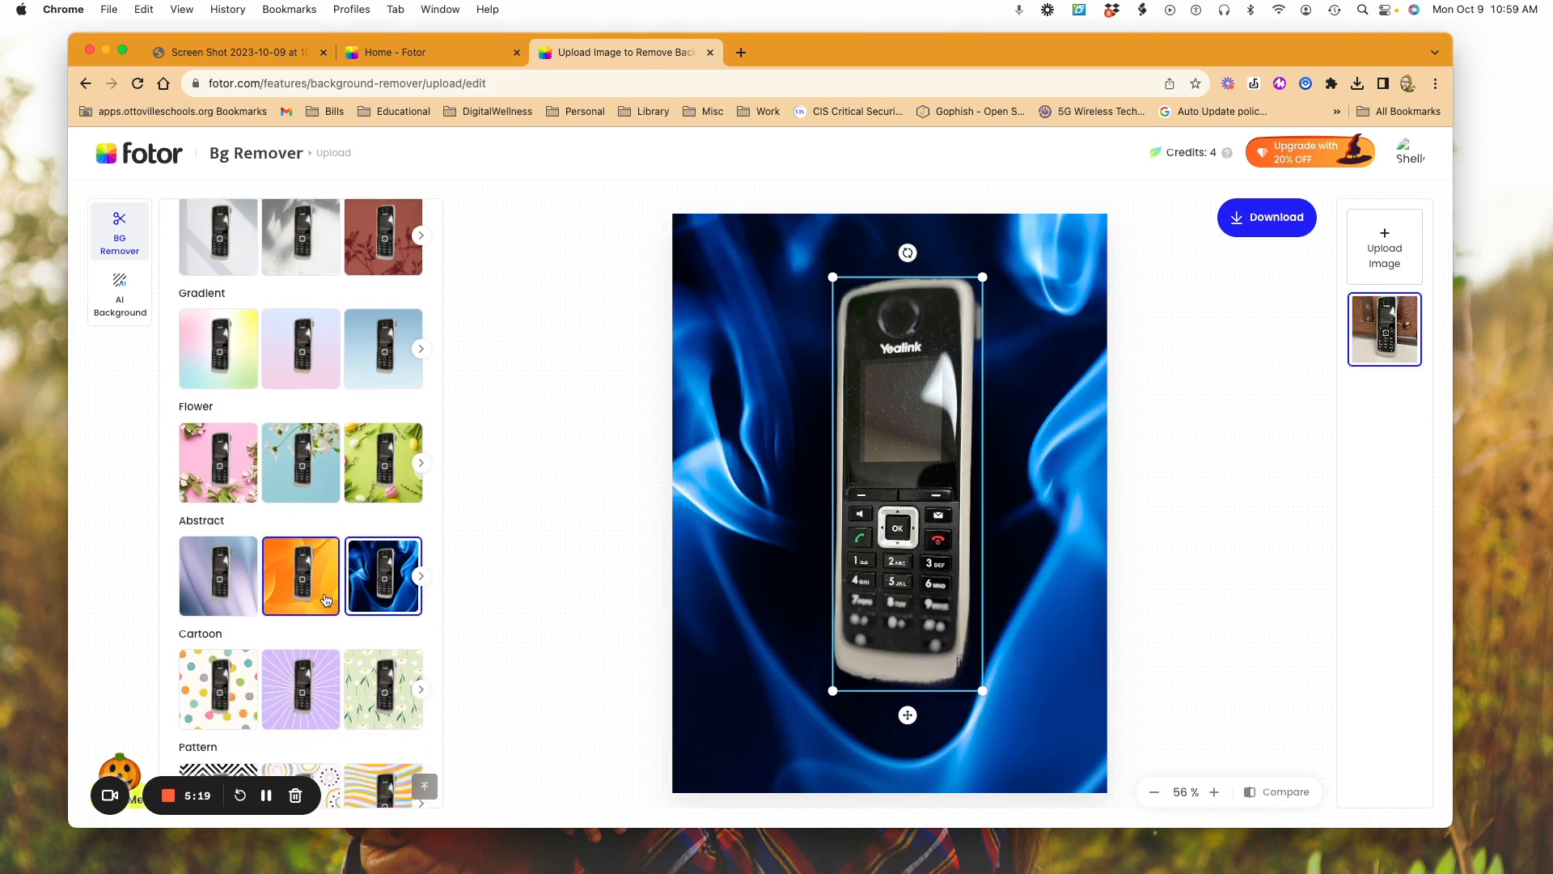
scroll(326, 599, up, 3)
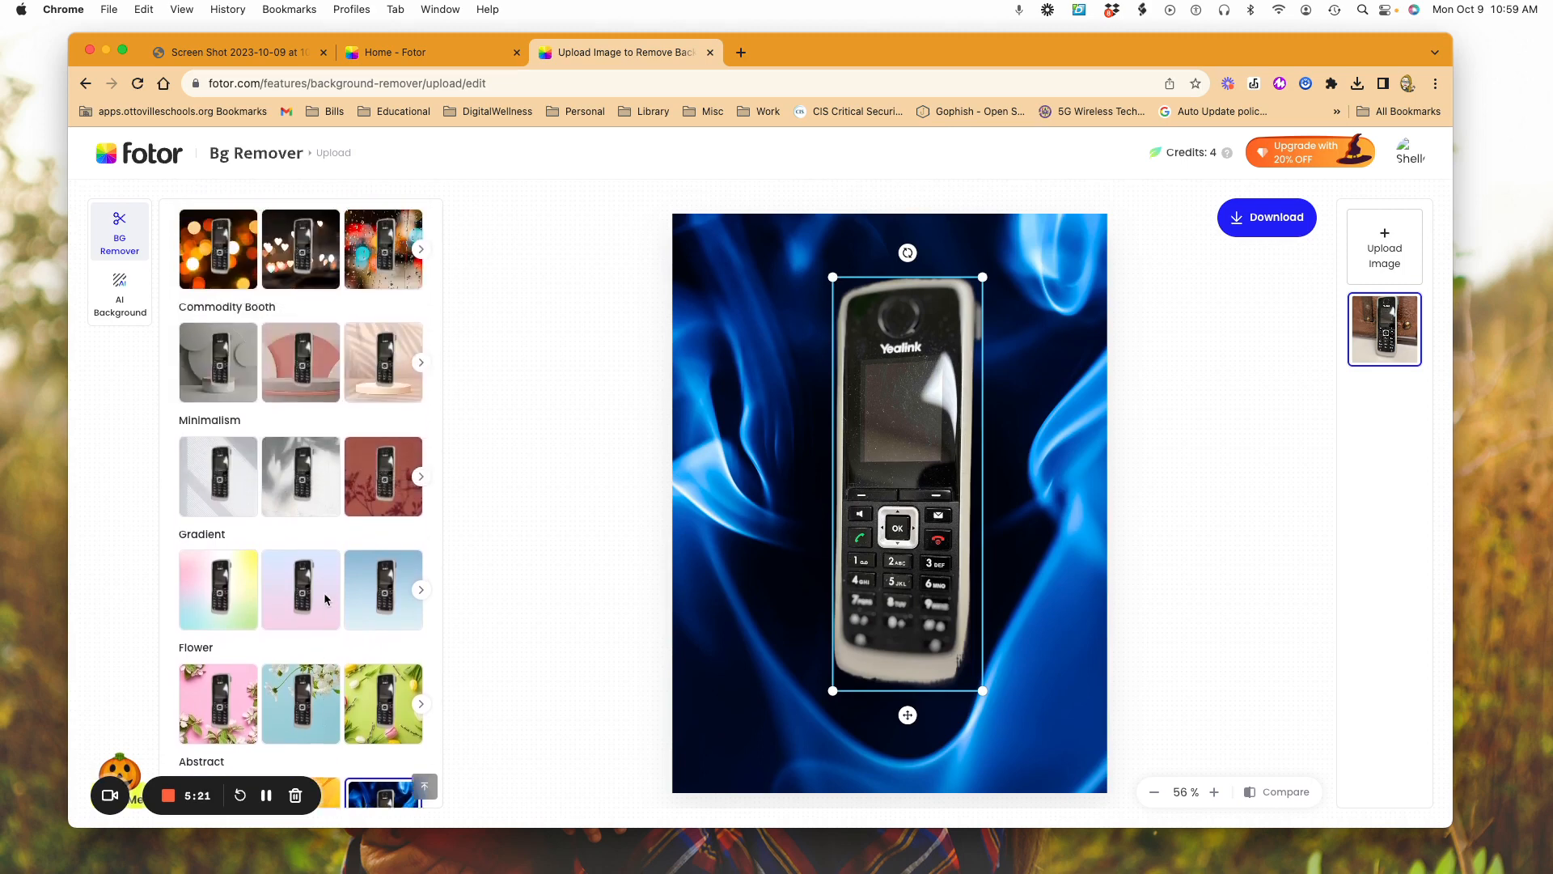
scroll(323, 596, up, 1)
scroll(324, 597, up, 4)
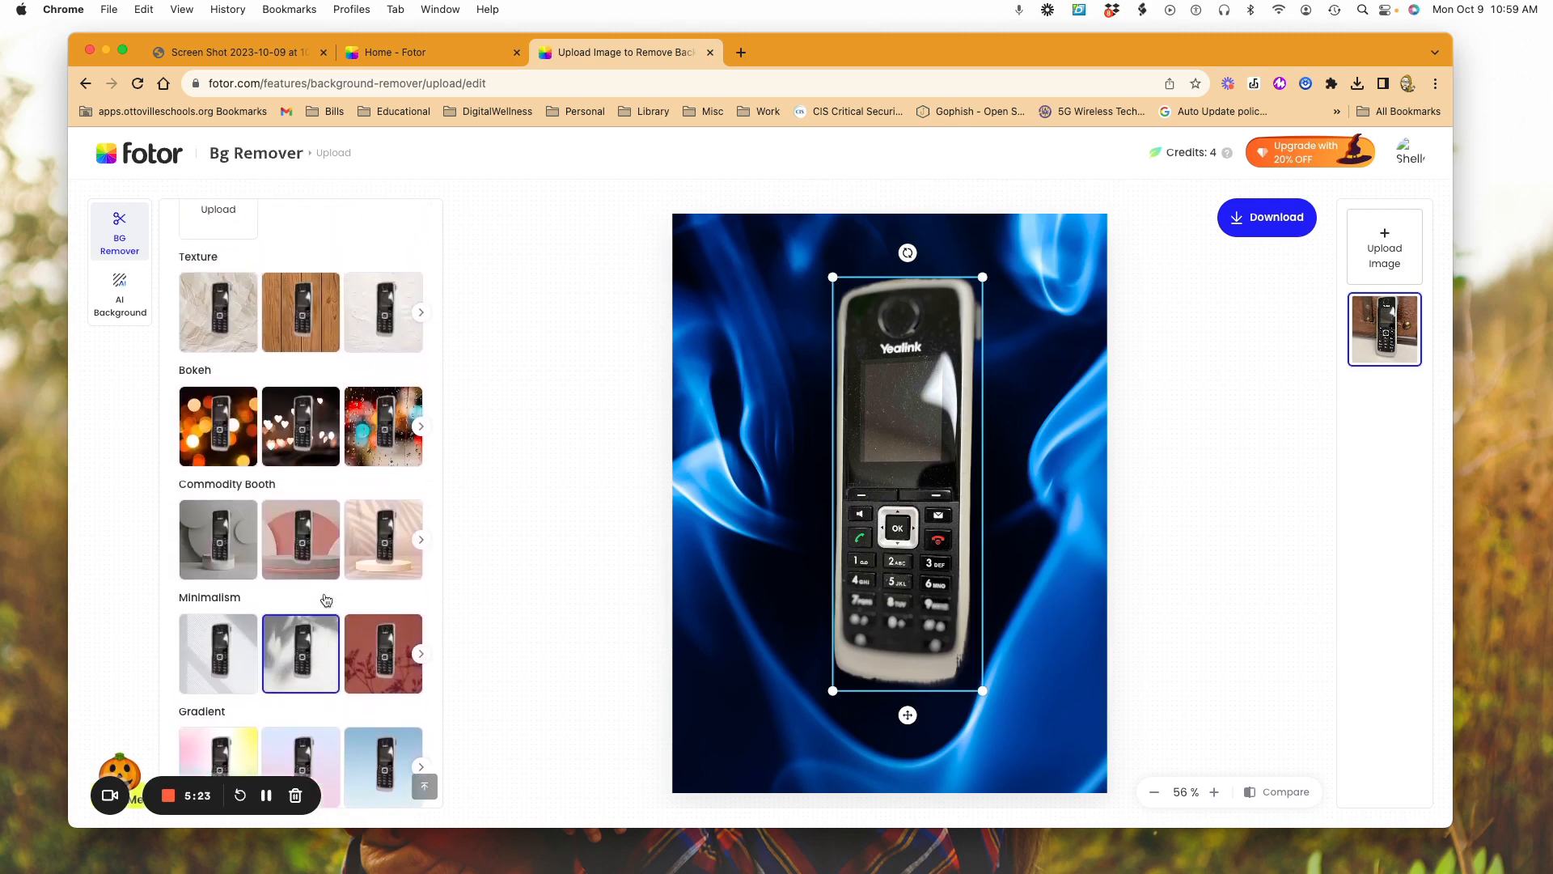
scroll(326, 599, up, 1)
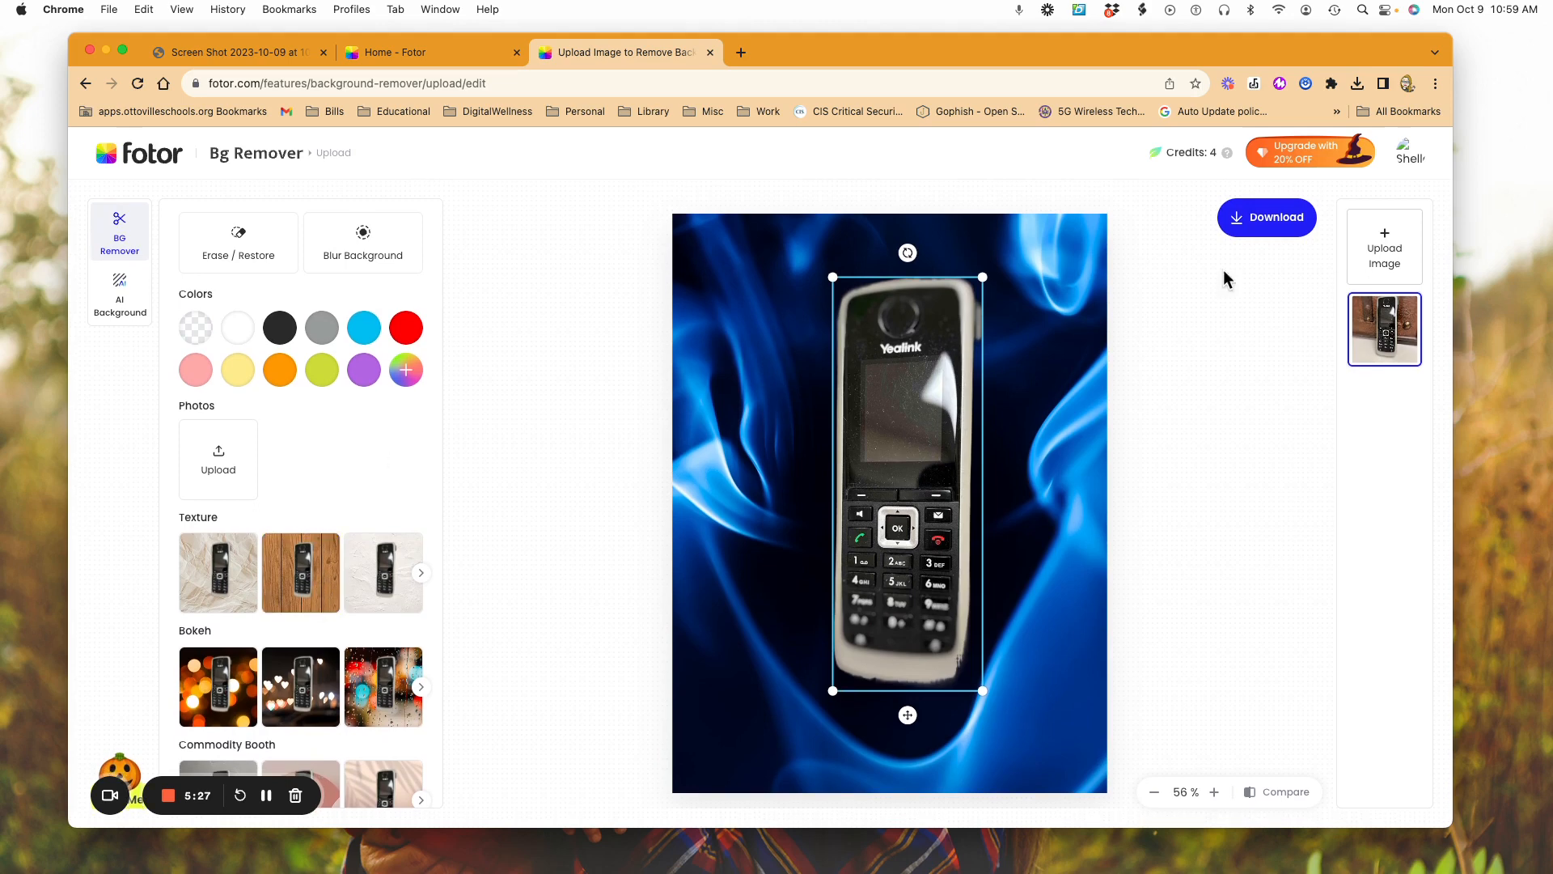
click(1255, 223)
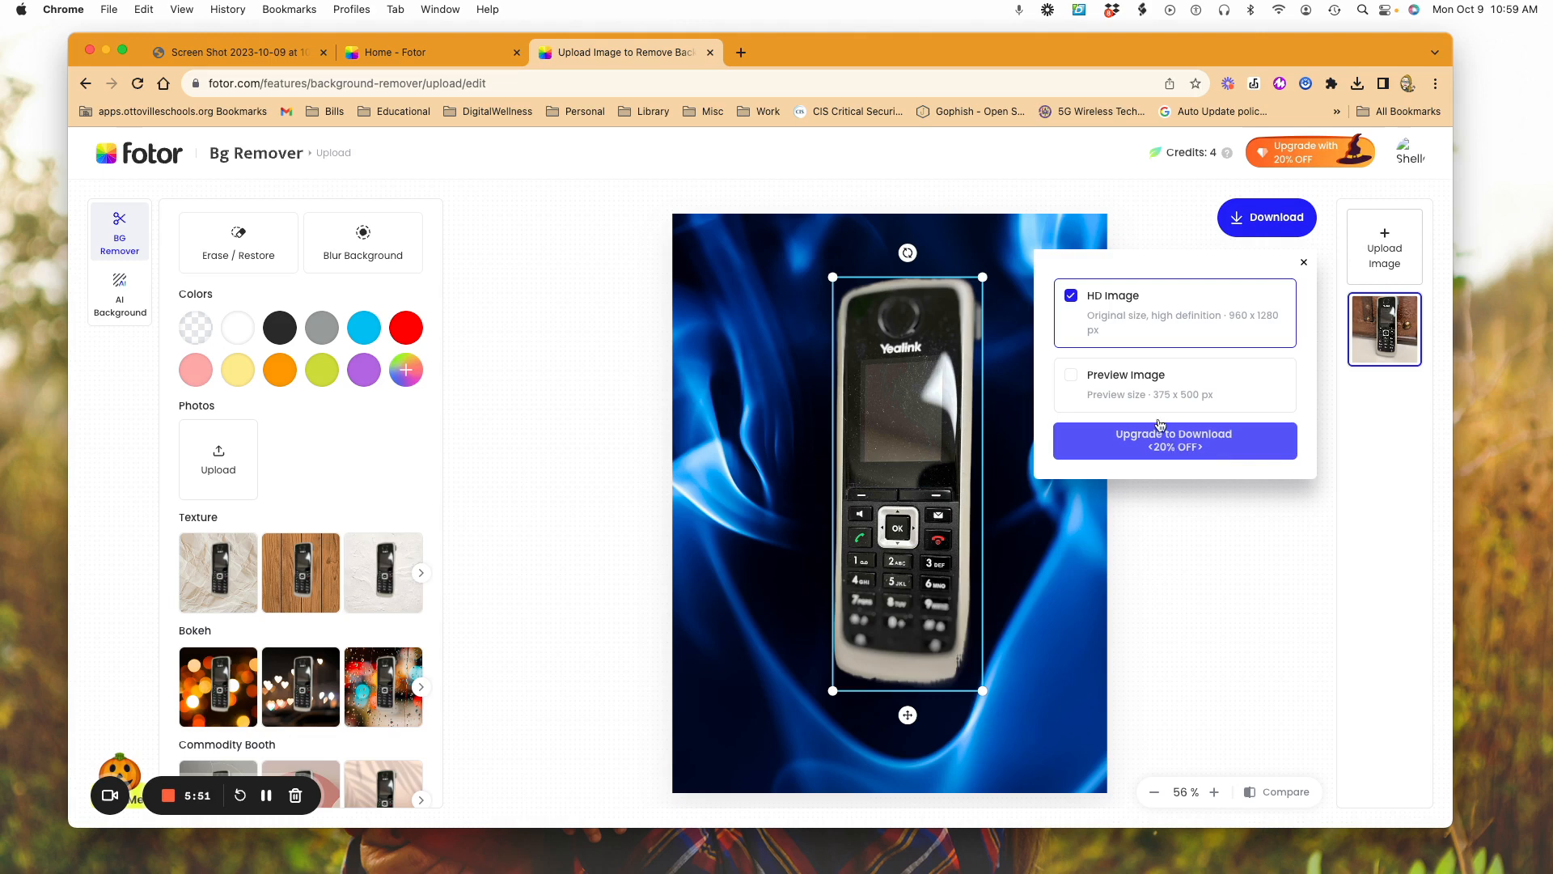
click(1072, 375)
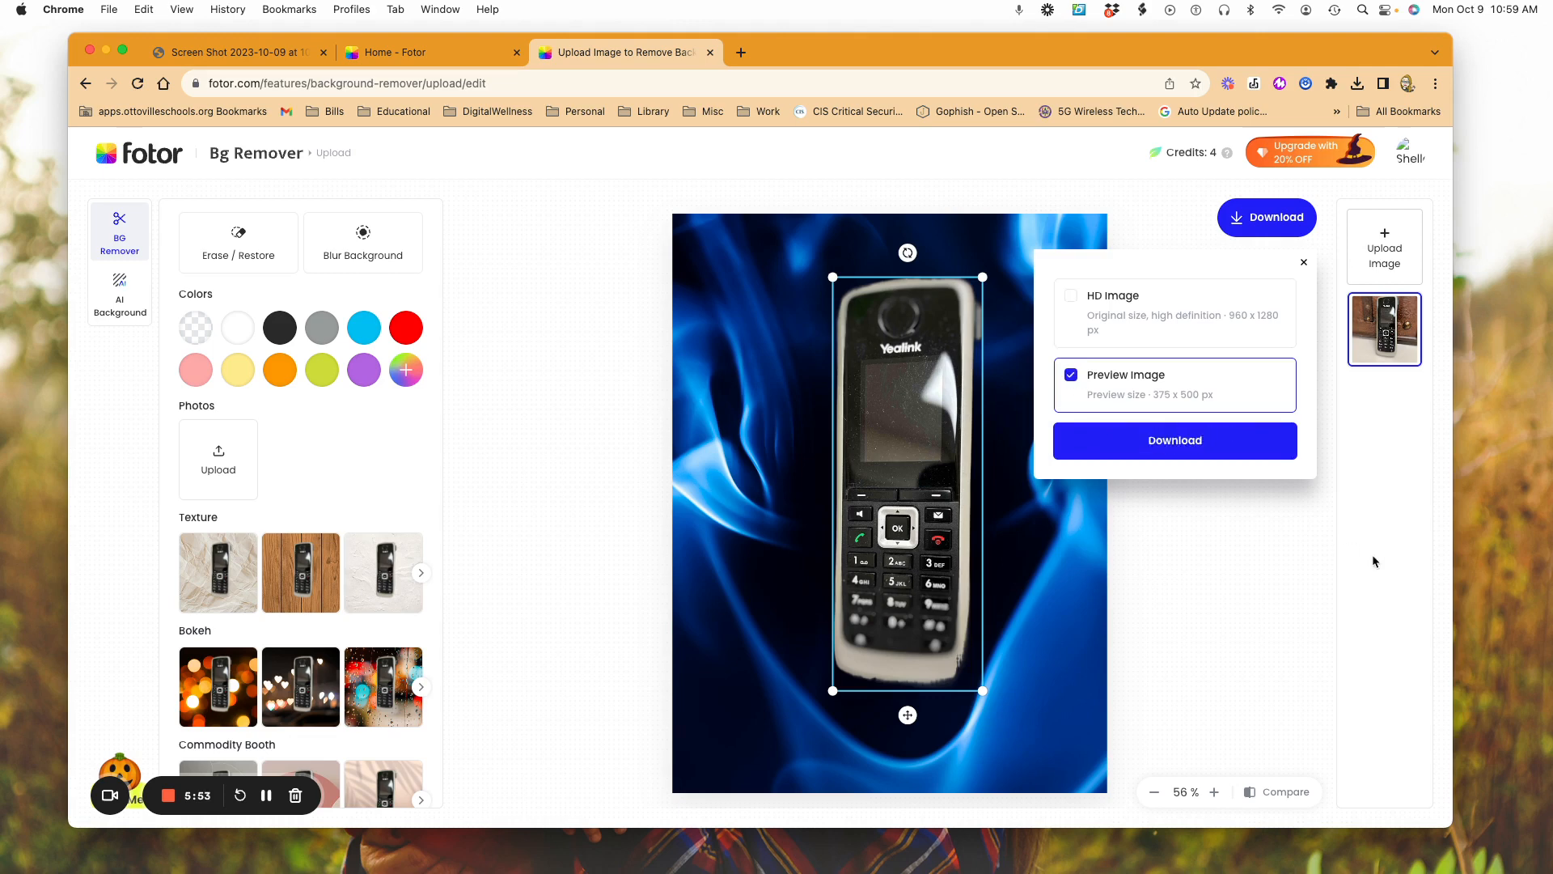
click(1170, 443)
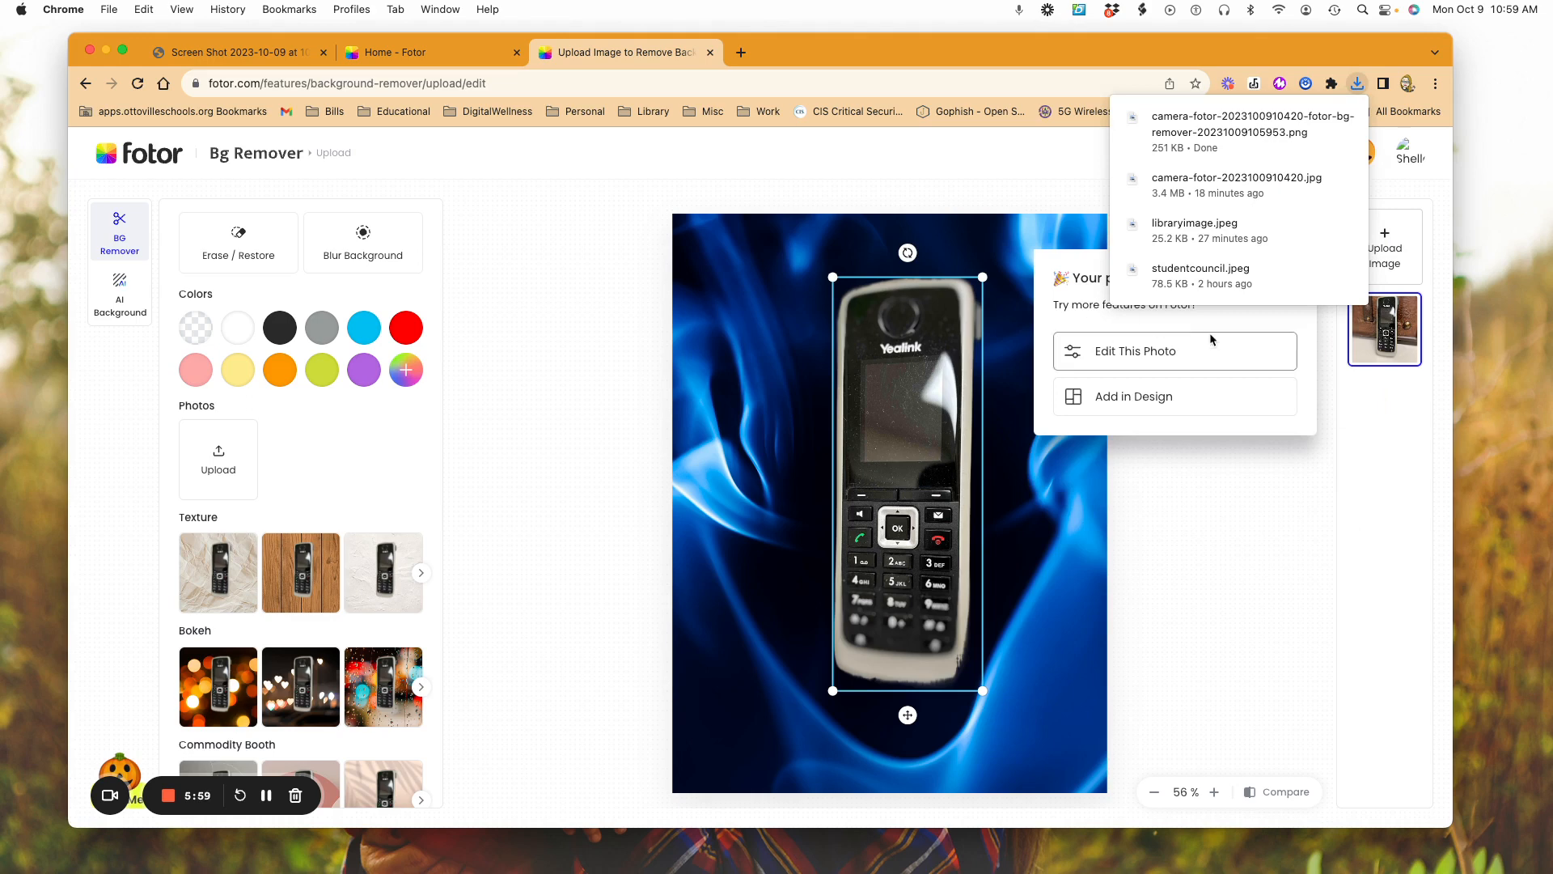
Step: Open the downloaded background-remover PNG to check it, and dismiss the image viewer
double_click(1202, 149)
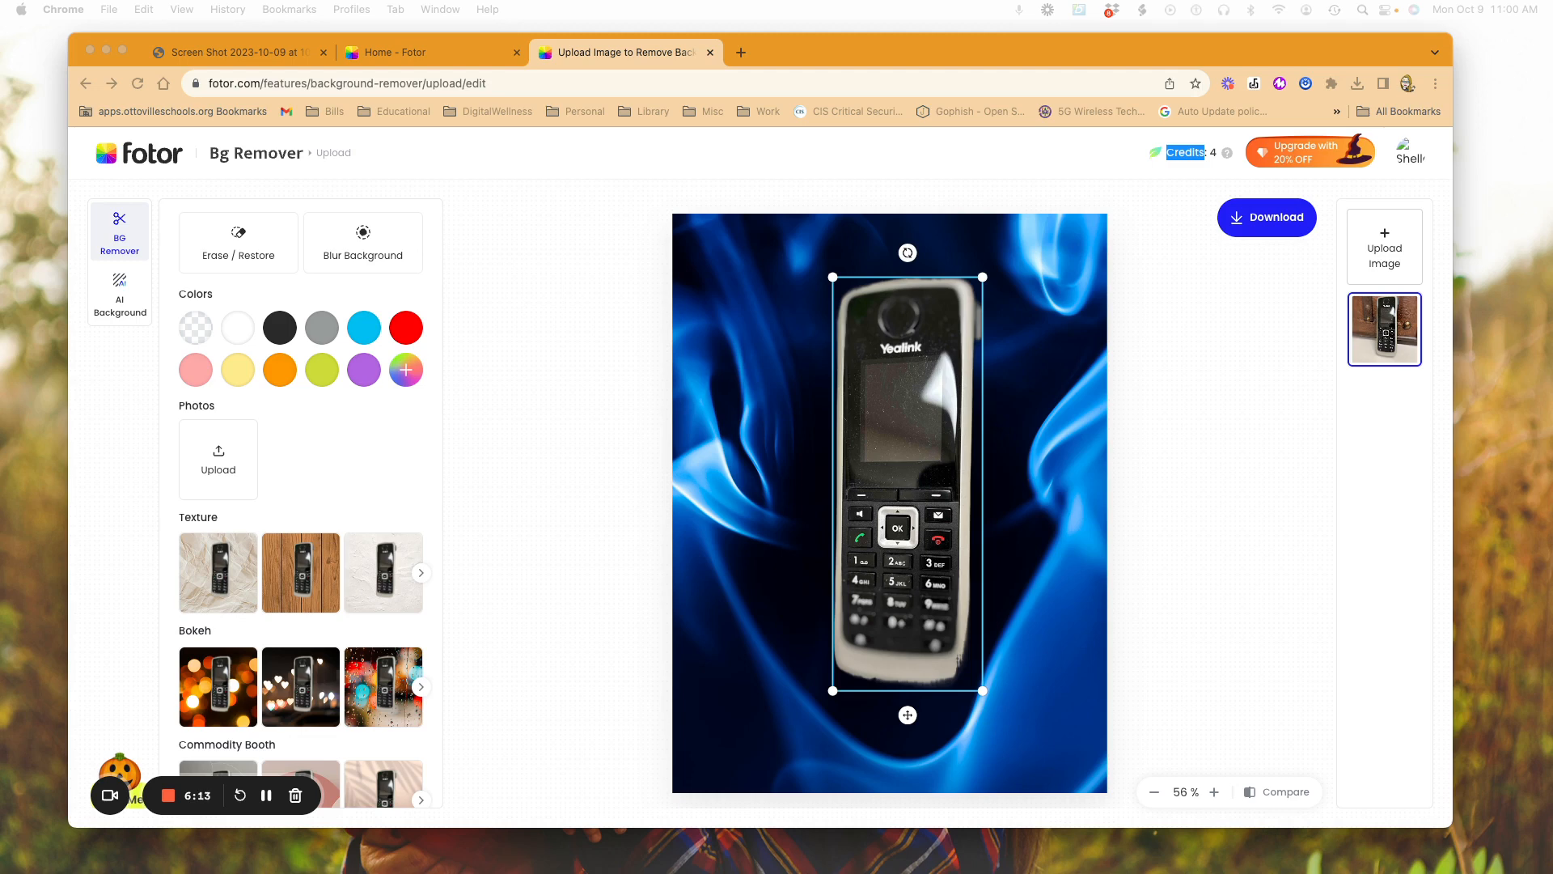
drag(1552, 49, 568, 209)
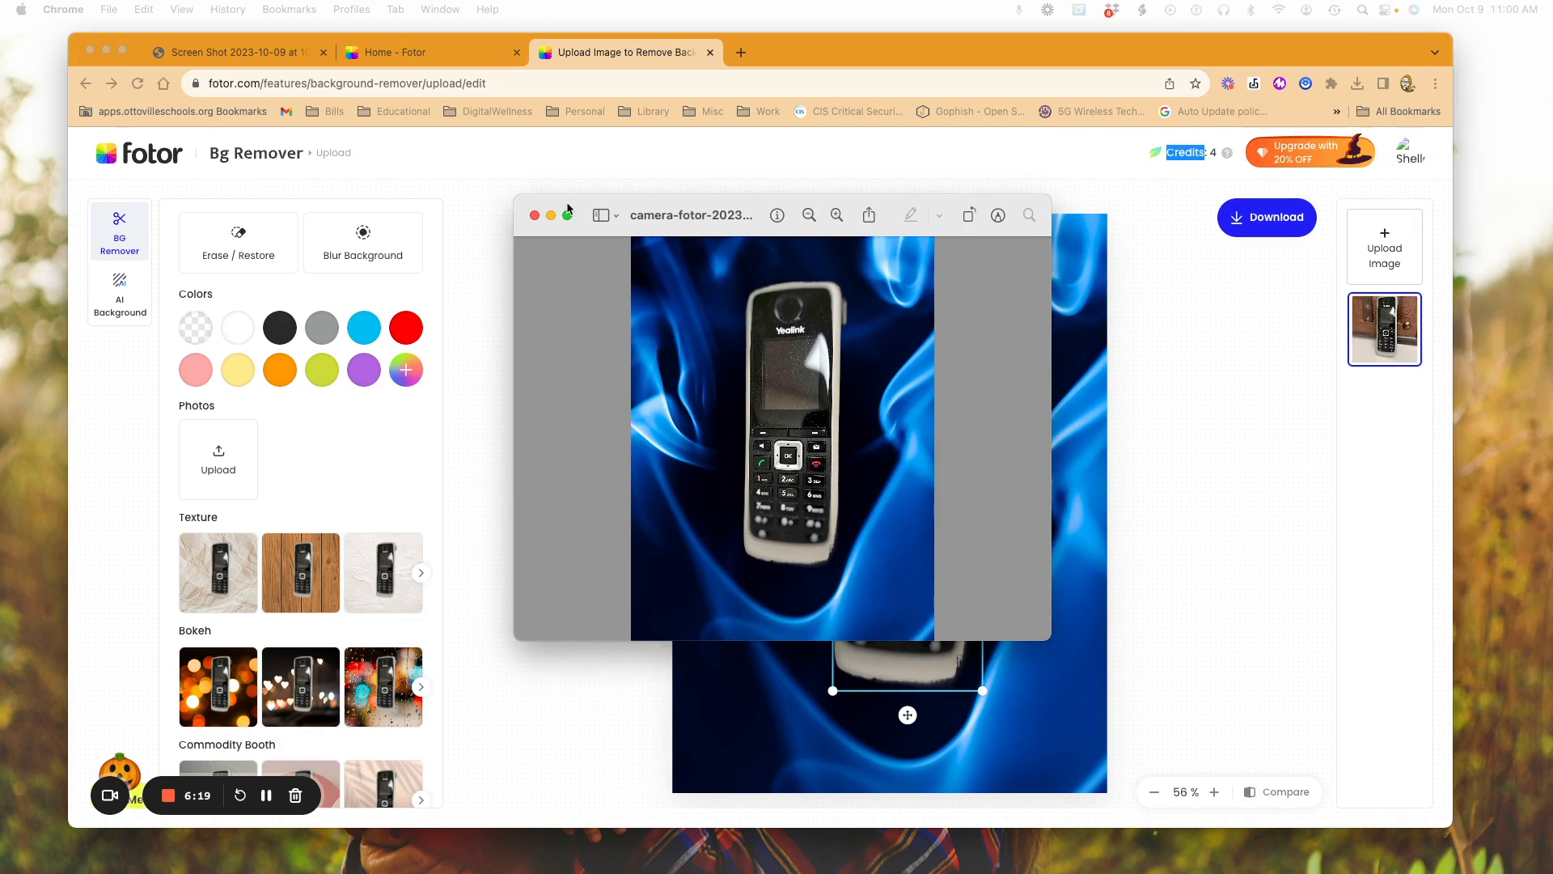
drag(567, 210, 903, 392)
Step: Switch to the AI background generator and move the phone slightly lower in the placement guide
click(121, 301)
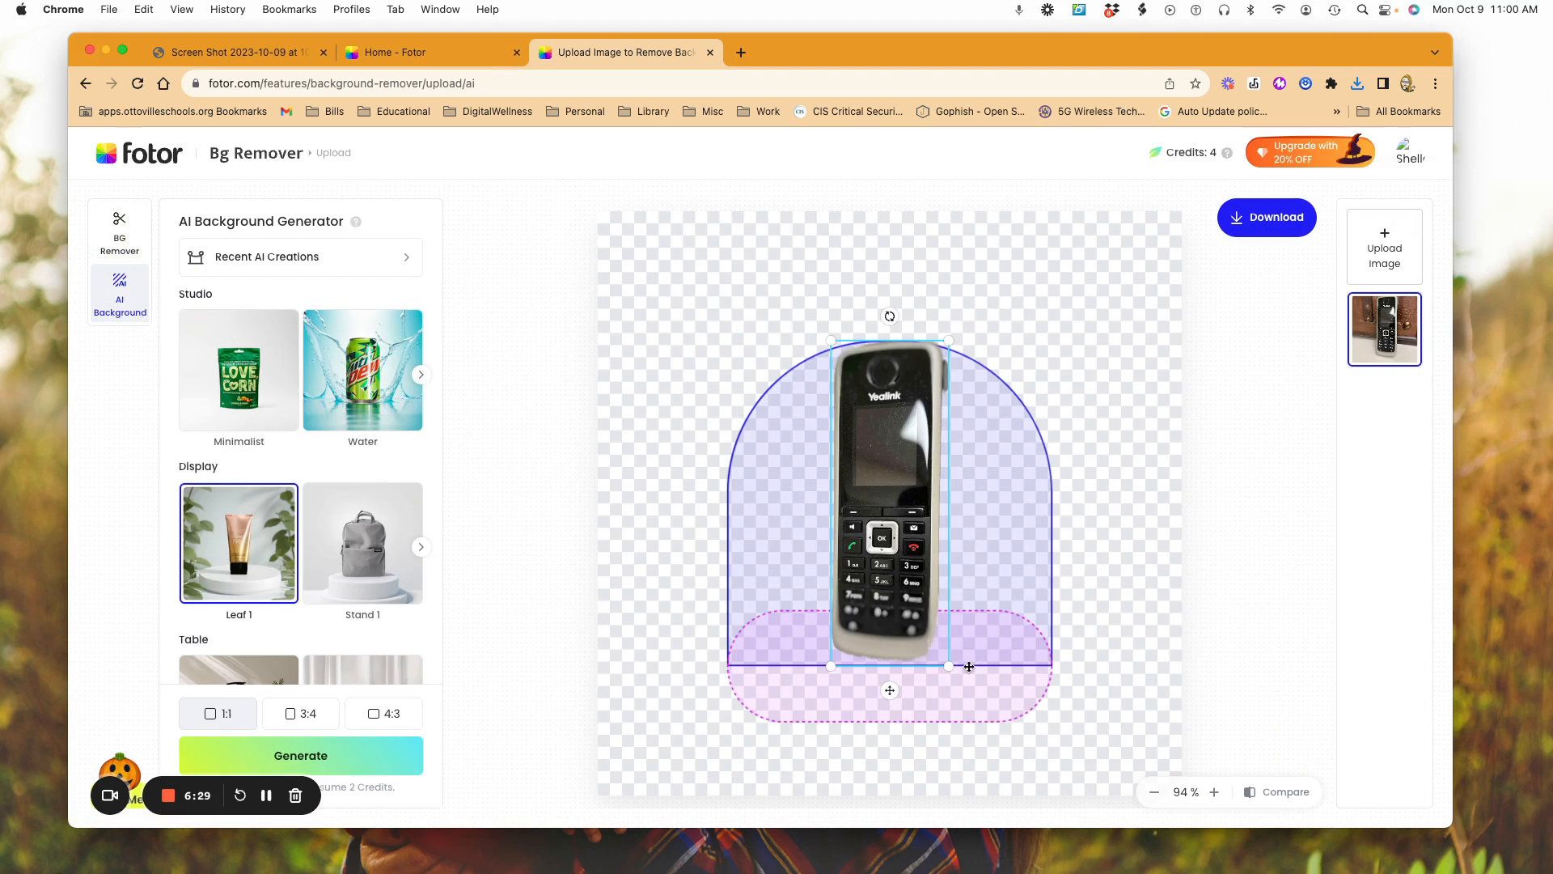
drag(892, 689, 893, 690)
mouse_move(883, 556)
mouse_down()
mouse_move(853, 556)
mouse_move(927, 559)
mouse_move(864, 531)
mouse_move(875, 579)
mouse_up()
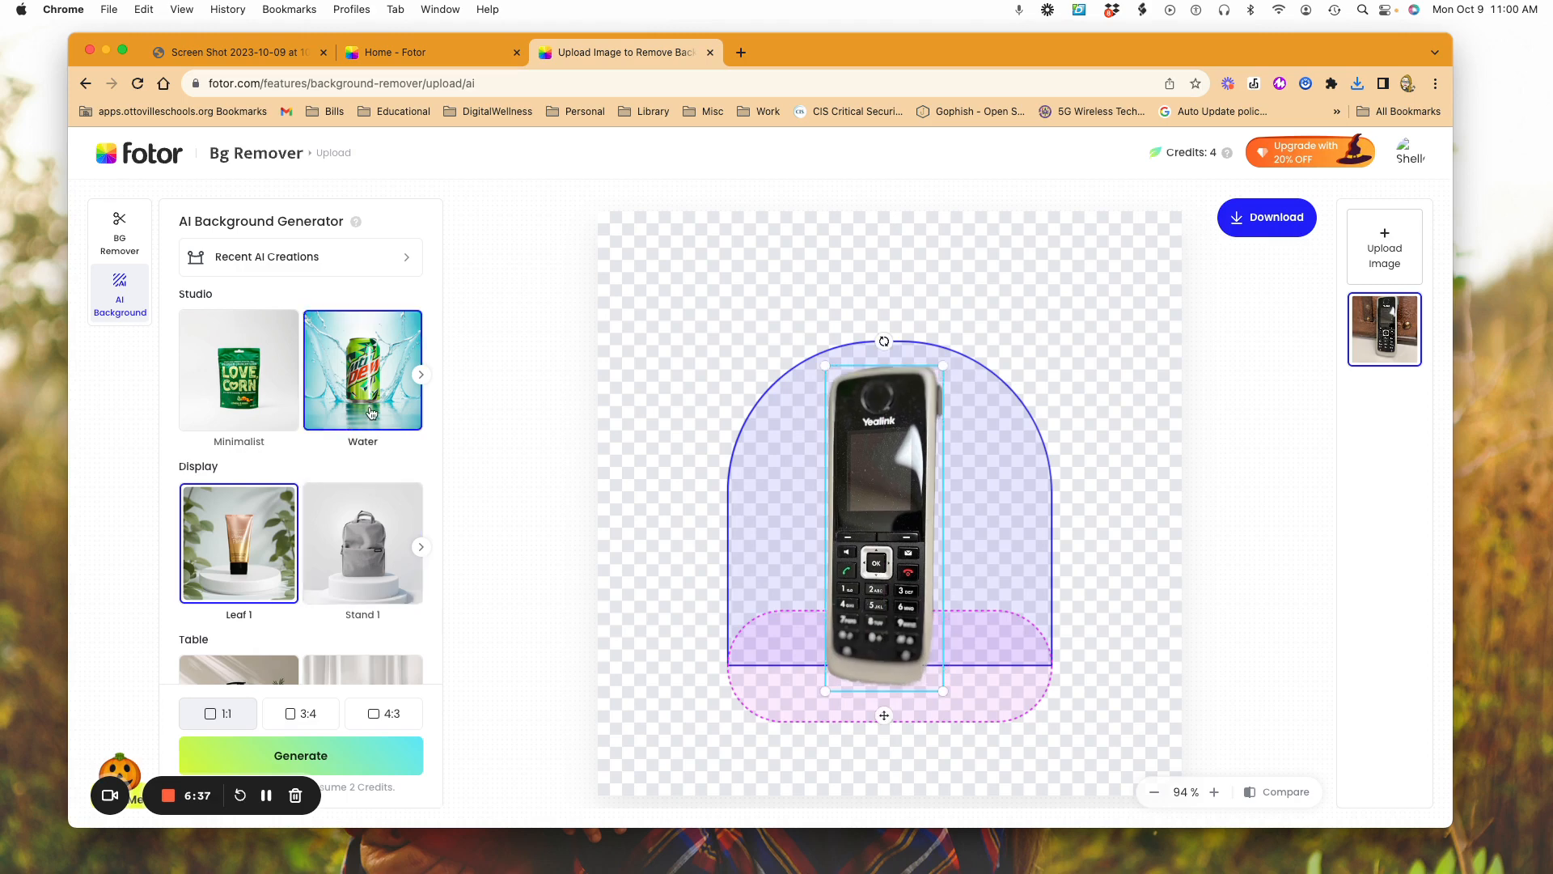
Step: Generate AI backgrounds for the phone in the Water studio style at 1:1 ratio
click(371, 413)
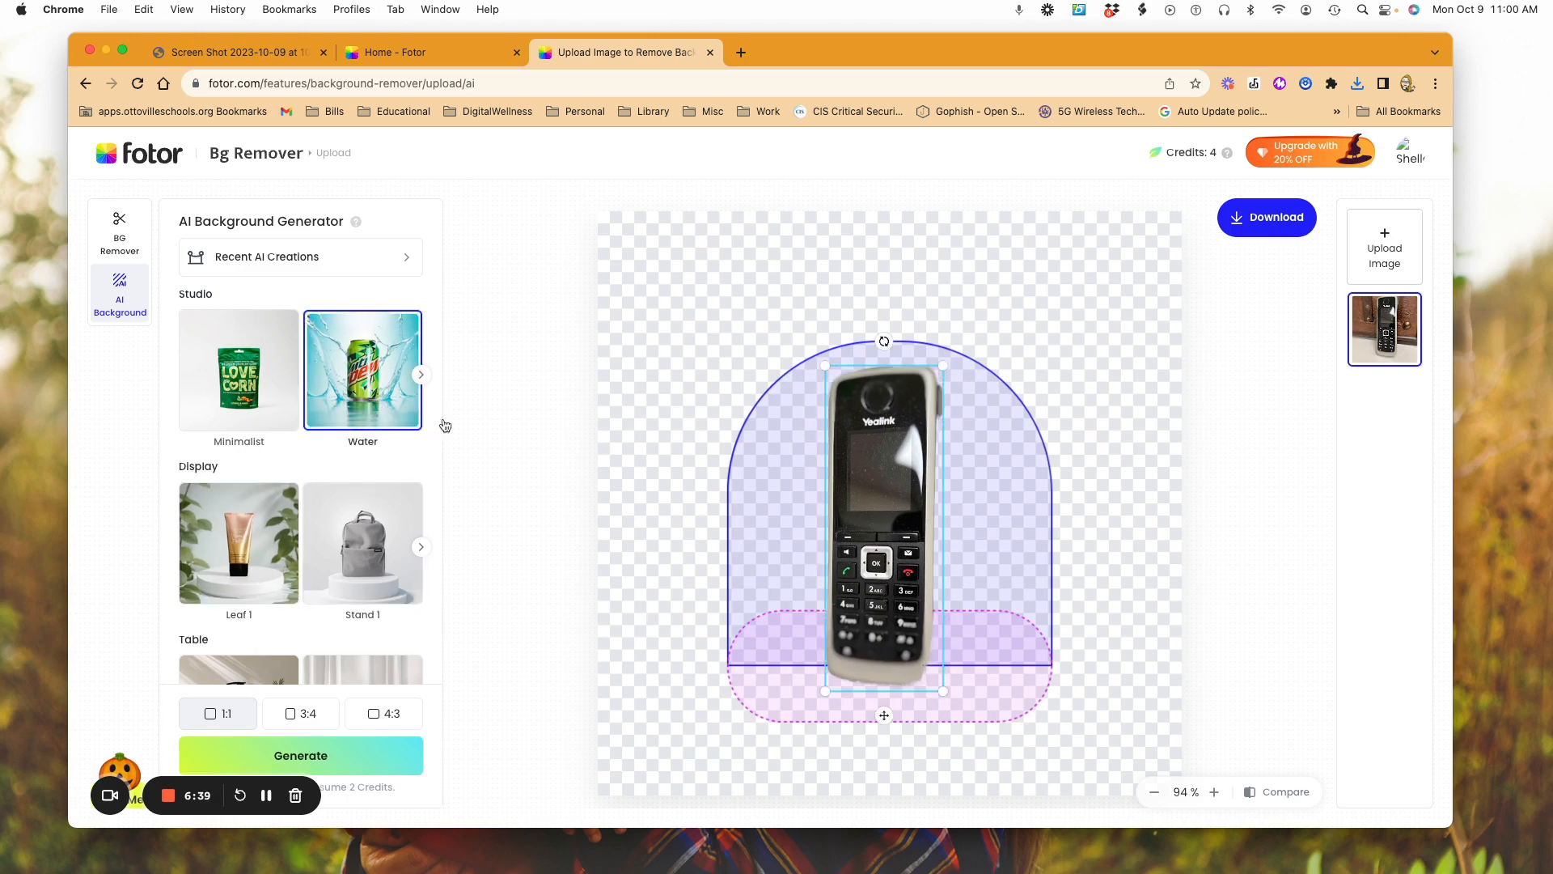
scroll(339, 437, left, 1)
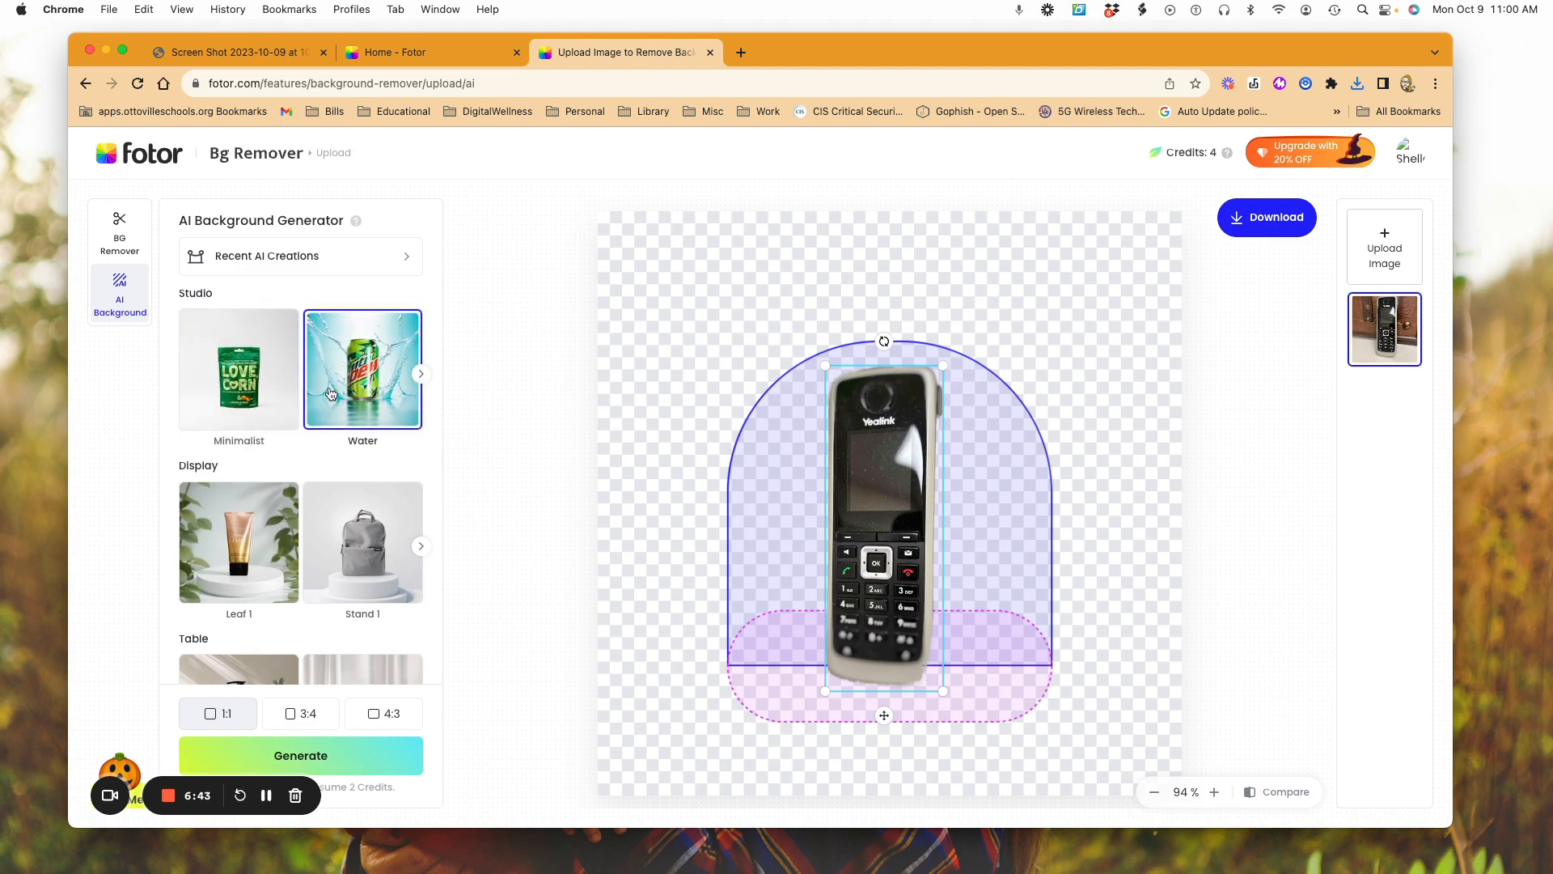
click(344, 757)
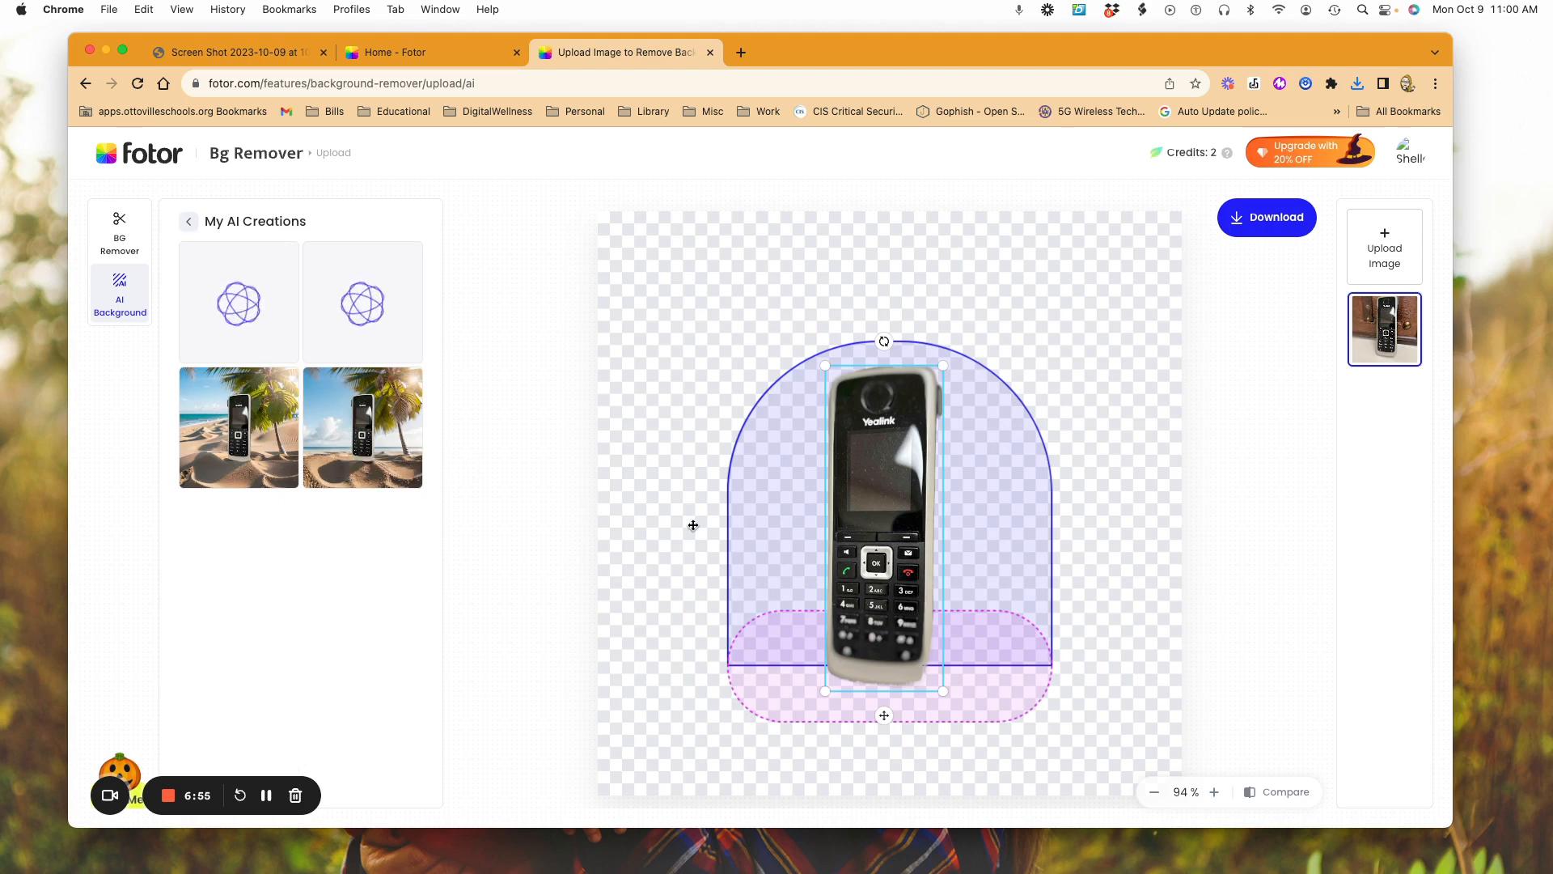
Step: View the earlier palm beach creation at a reduced zoom and compare it with the second water splash creation
scroll(475, 451, up, 1)
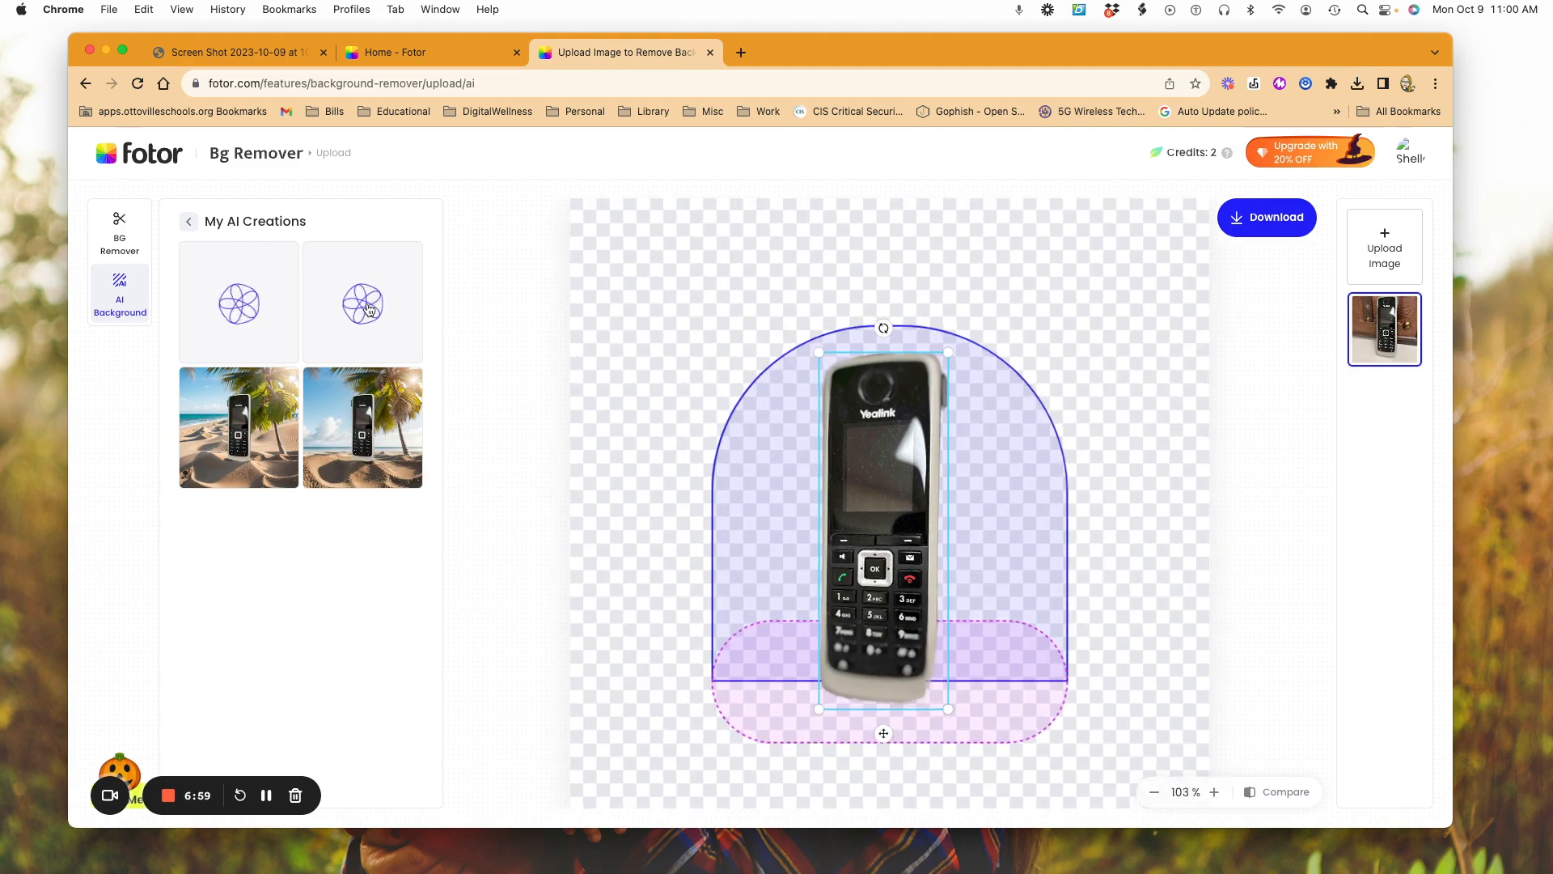
click(399, 416)
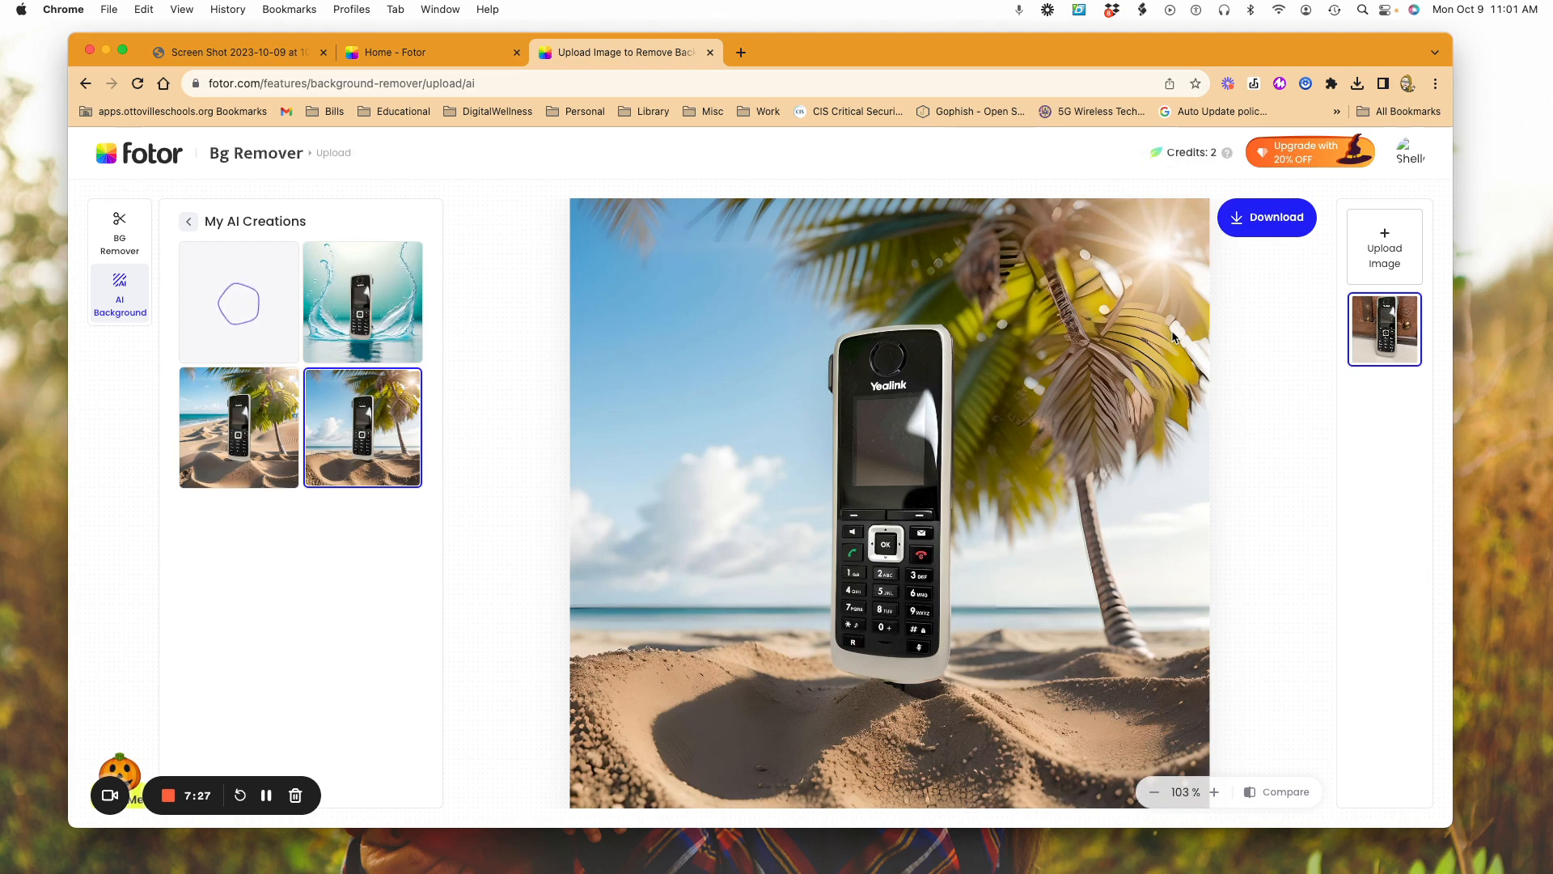
mouse_move(1310, 155)
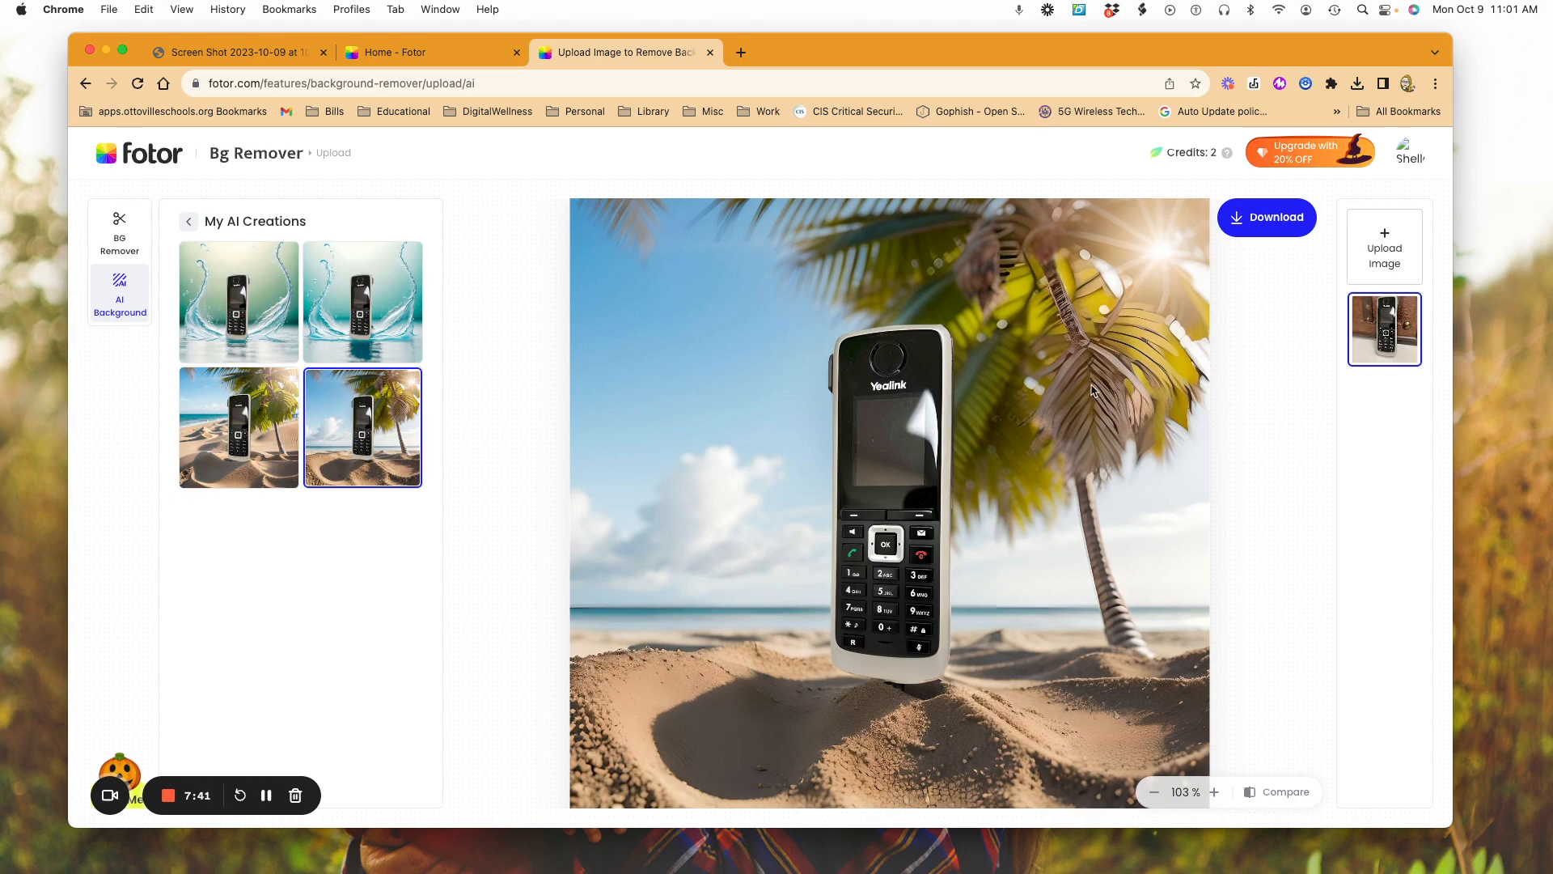
scroll(1091, 391, down, 5)
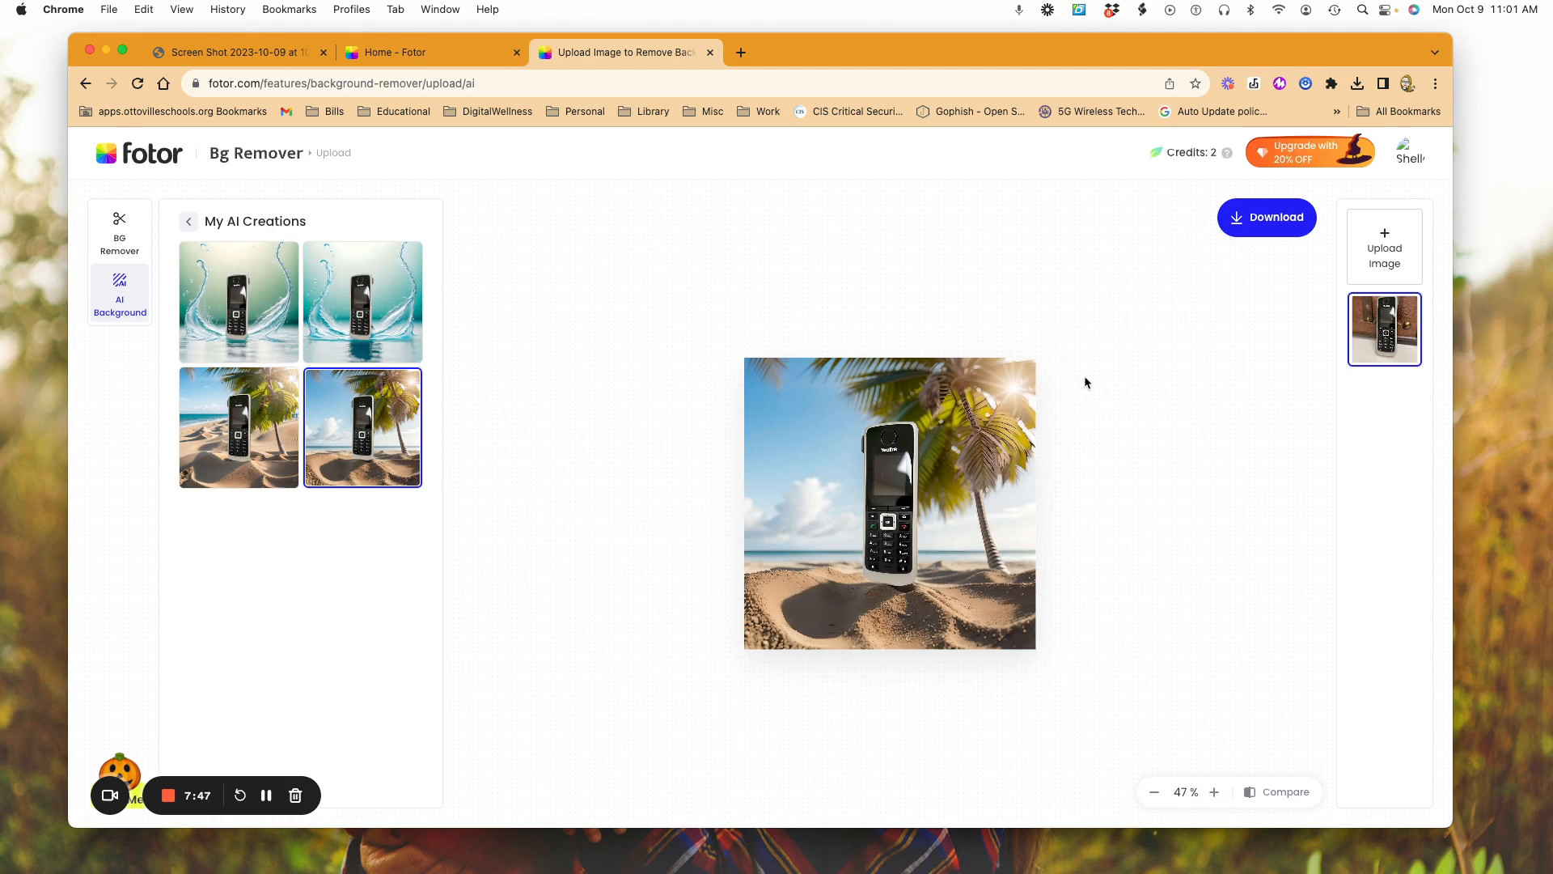
scroll(1084, 381, up, 1)
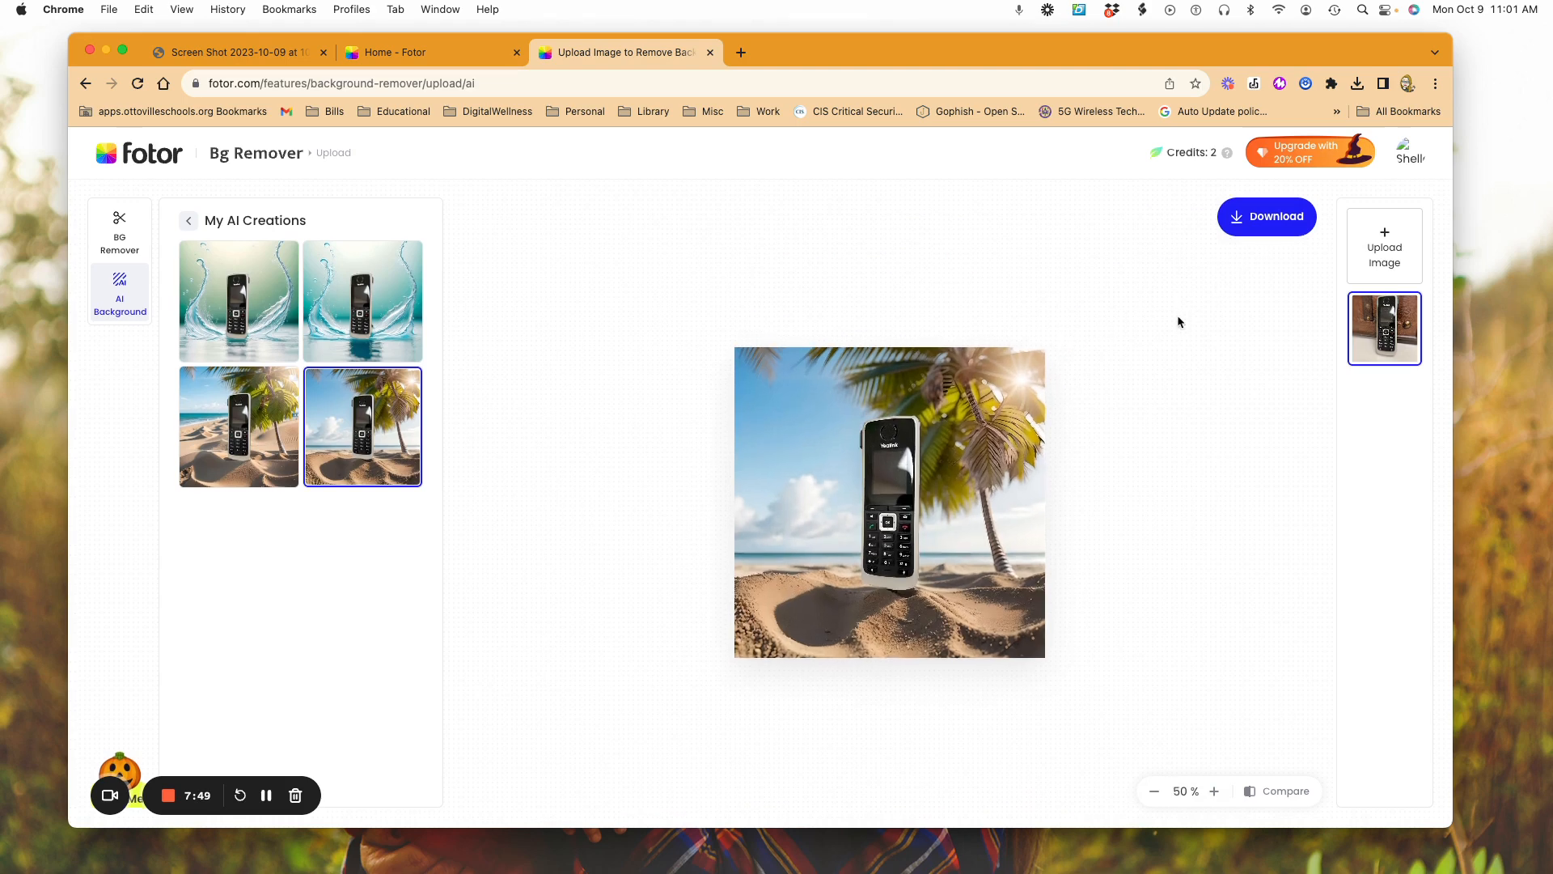
mouse_move(325, 288)
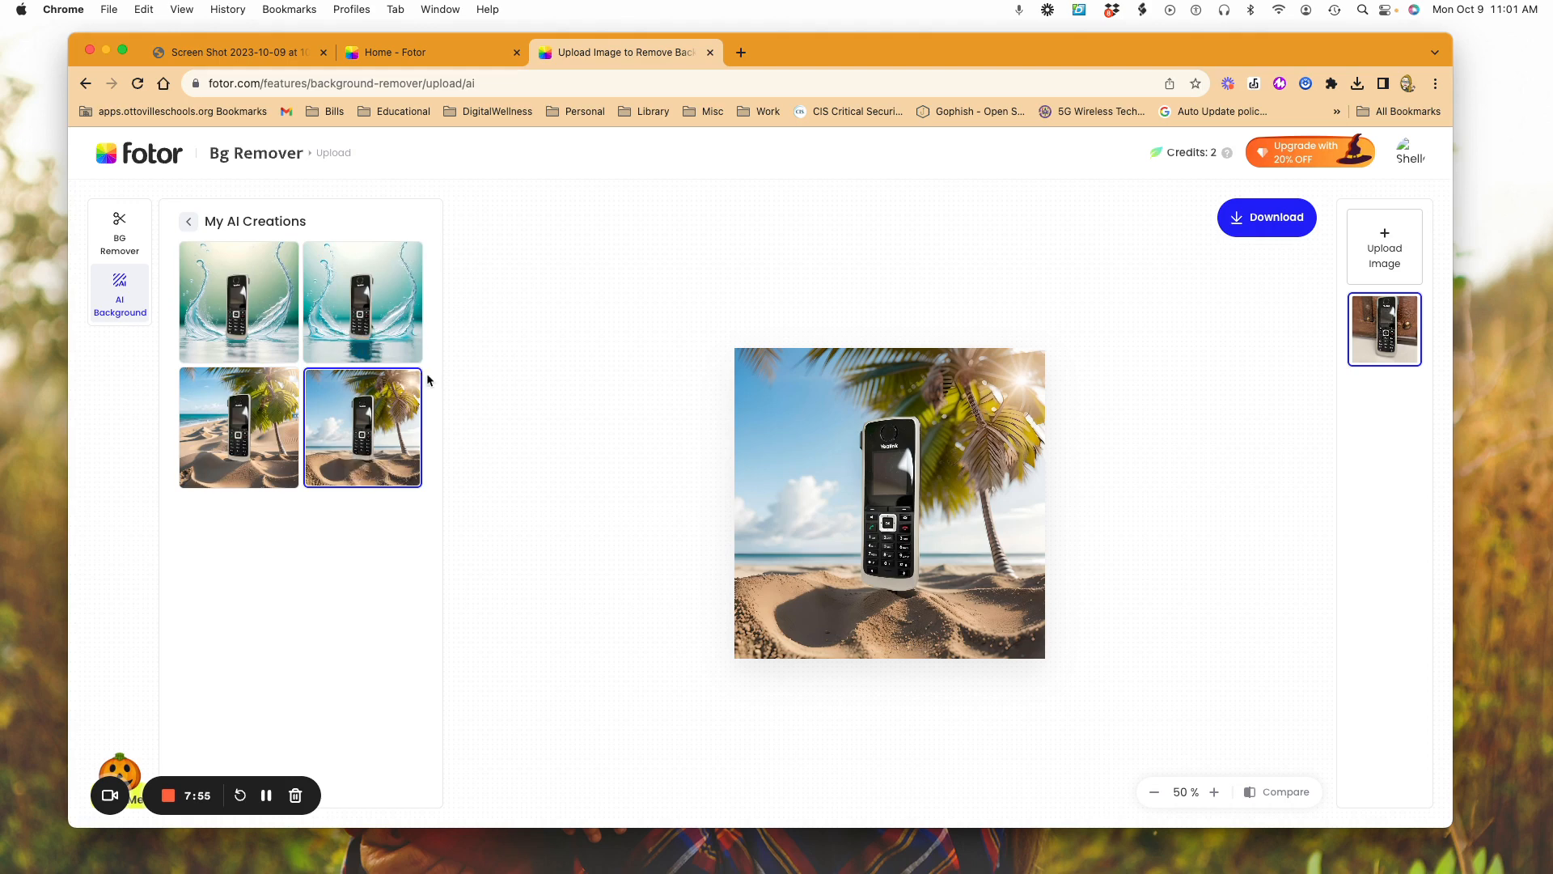
click(398, 293)
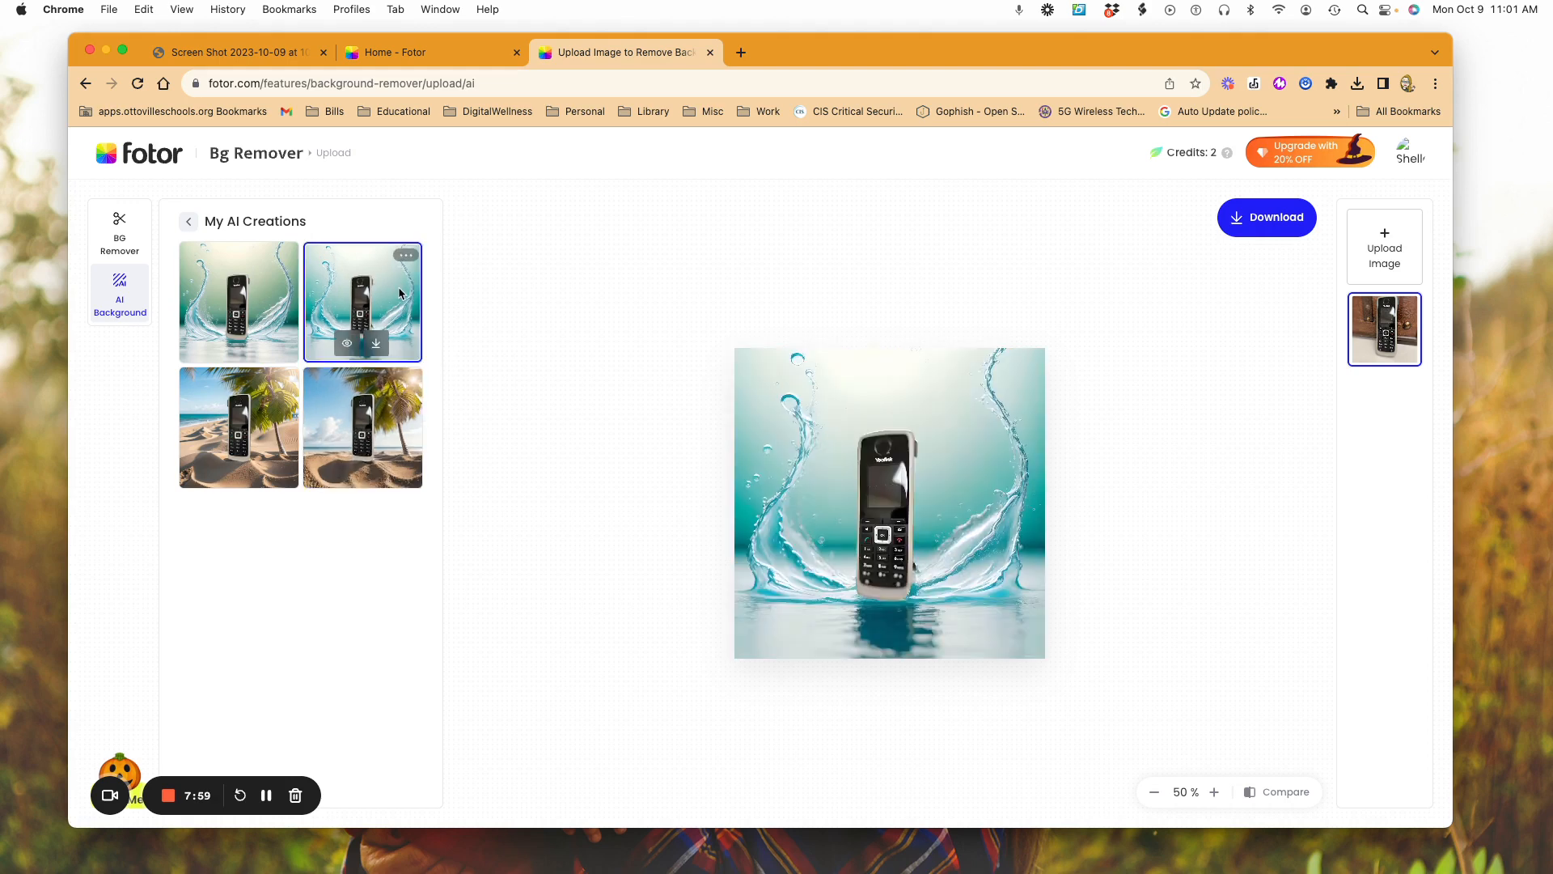